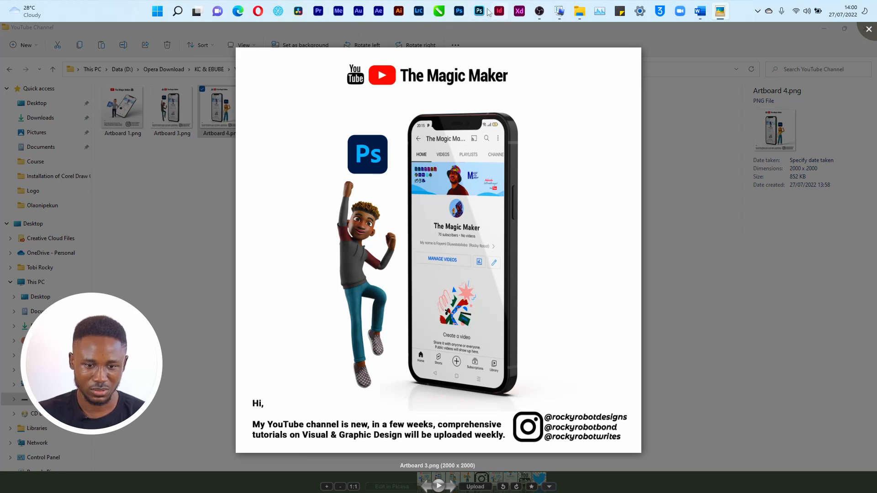
# Launch Photoshop, and open freepik.com in a new Microsoft Edge tab.
pyautogui.click(458, 9)
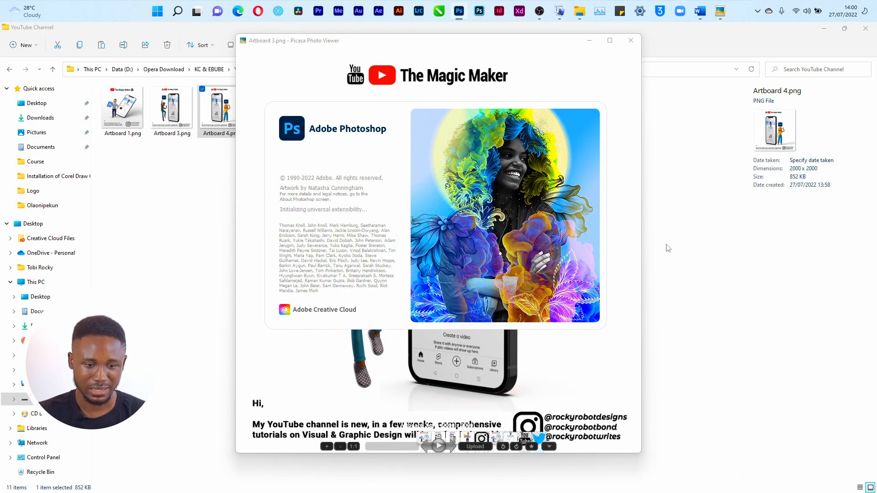
pyautogui.click(247, 17)
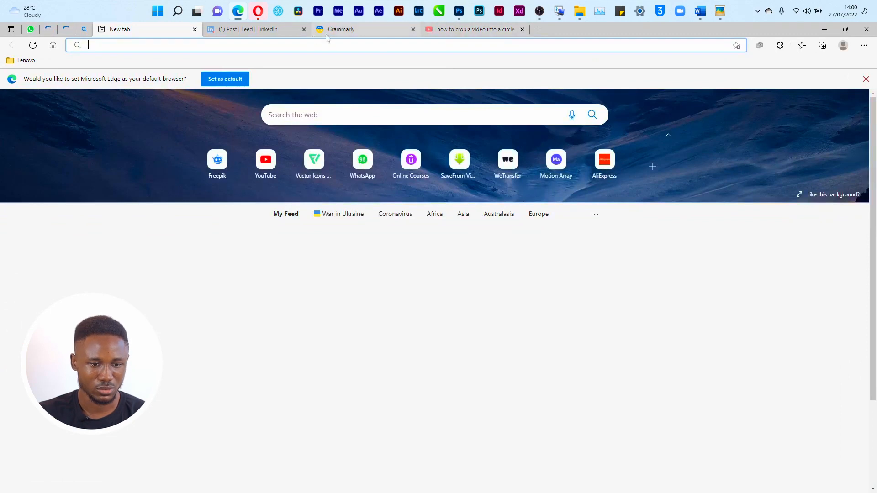
pyautogui.click(537, 29)
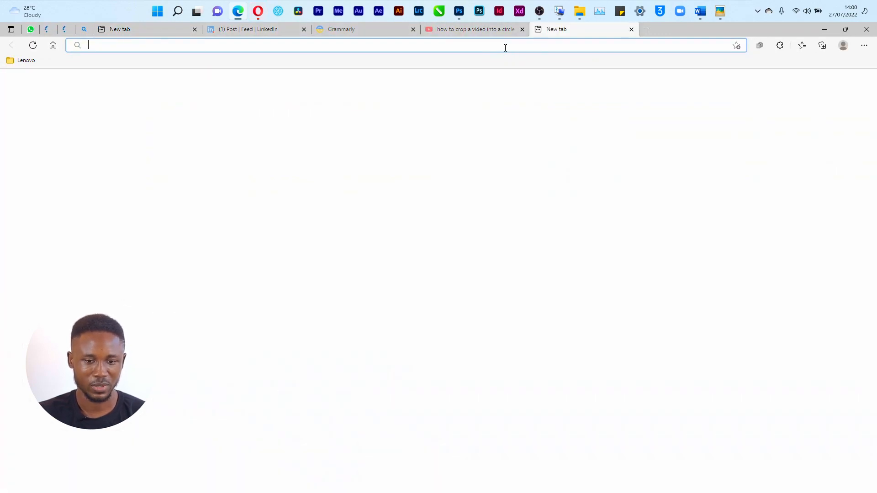
pyautogui.write('freepik.com')
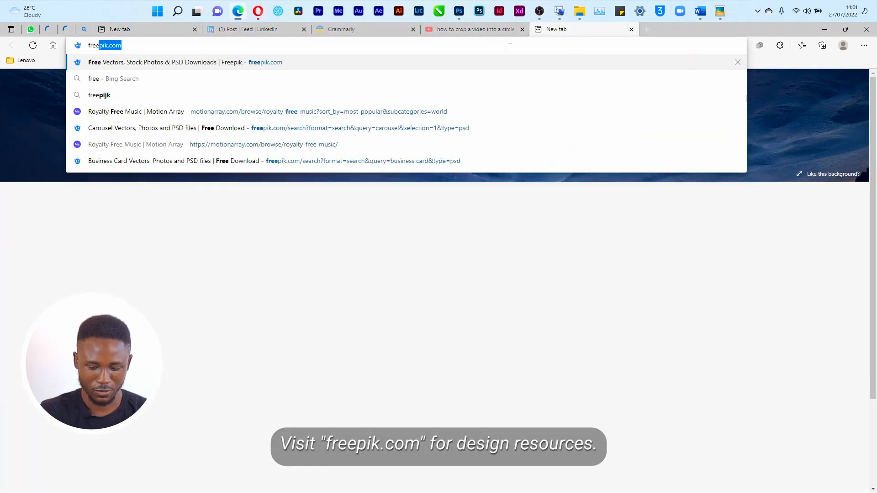
pyautogui.press('Return')
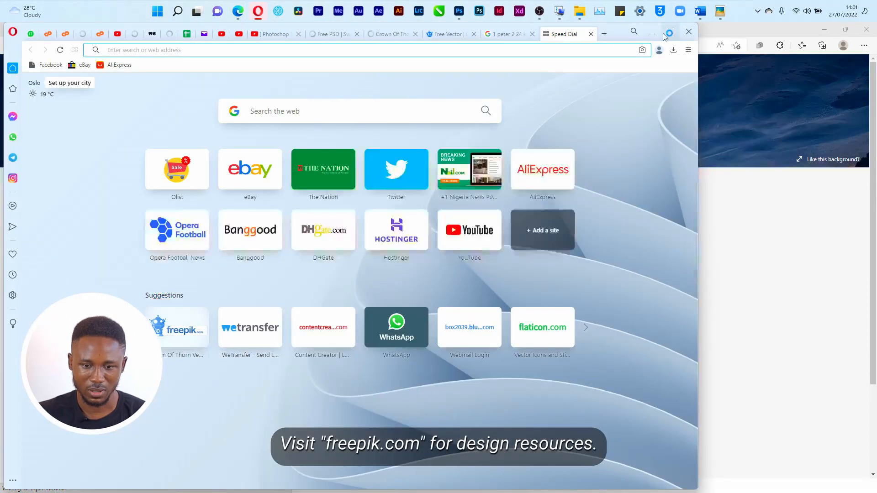
pyautogui.click(654, 32)
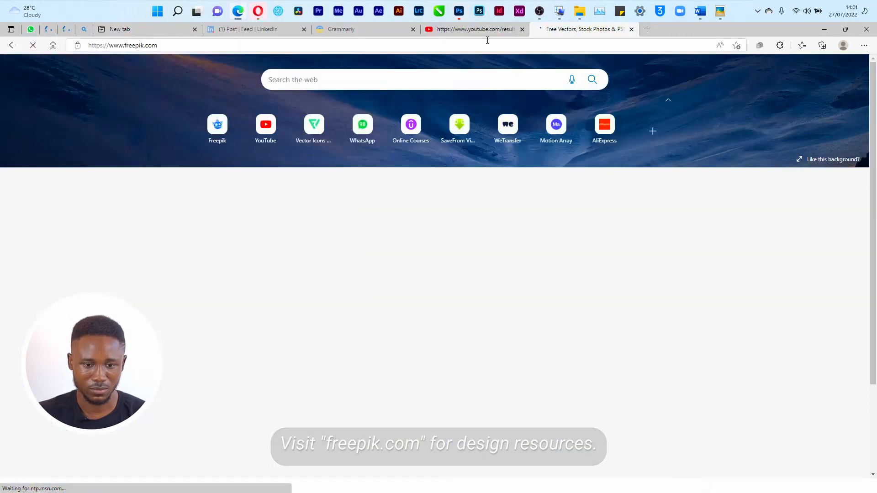
# Switch to Photoshop and bring up the settings for a new document.
pyautogui.click(479, 10)
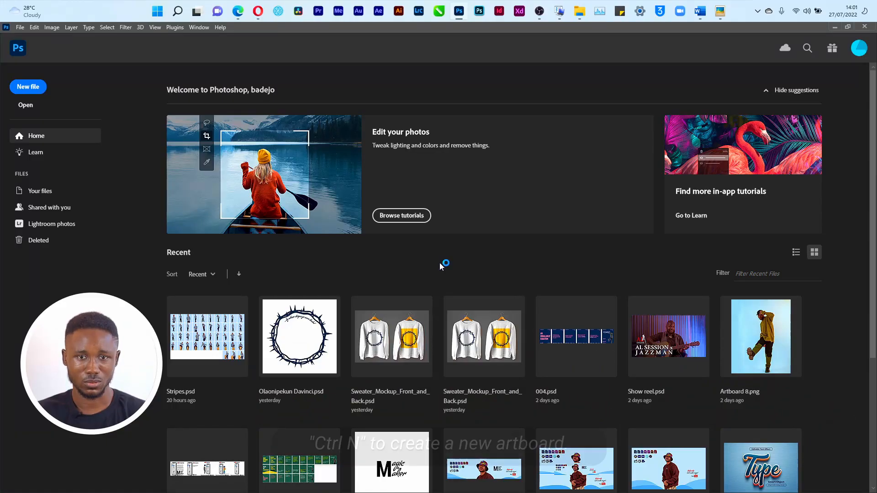
pyautogui.hotkey('ctrl', 'n')
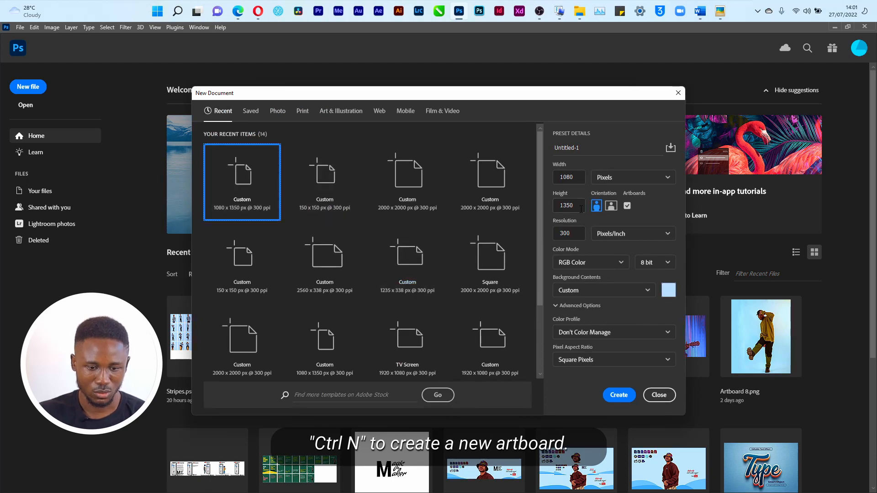
pyautogui.click(564, 12)
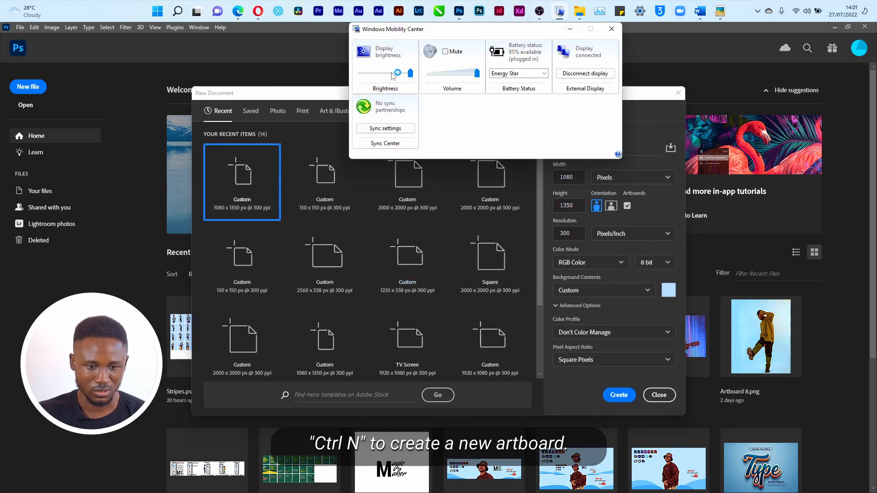
pyautogui.moveTo(411, 74); pyautogui.dragTo(399, 79)
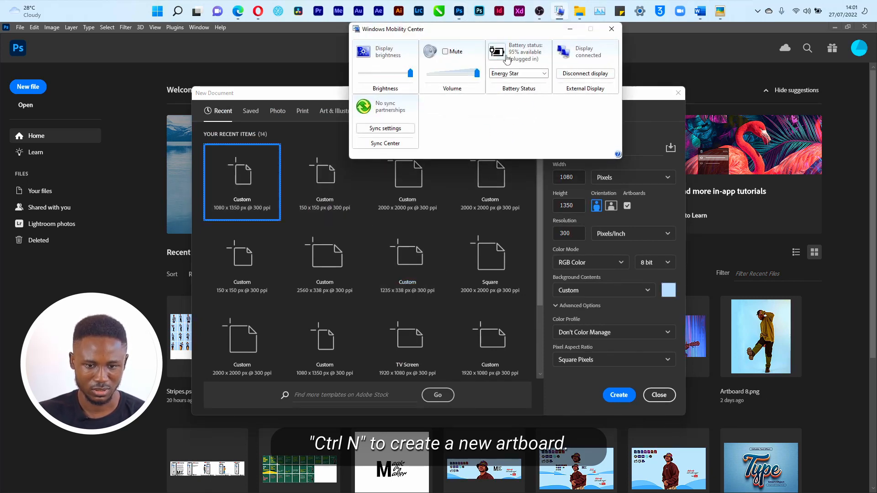
pyautogui.click(569, 29)
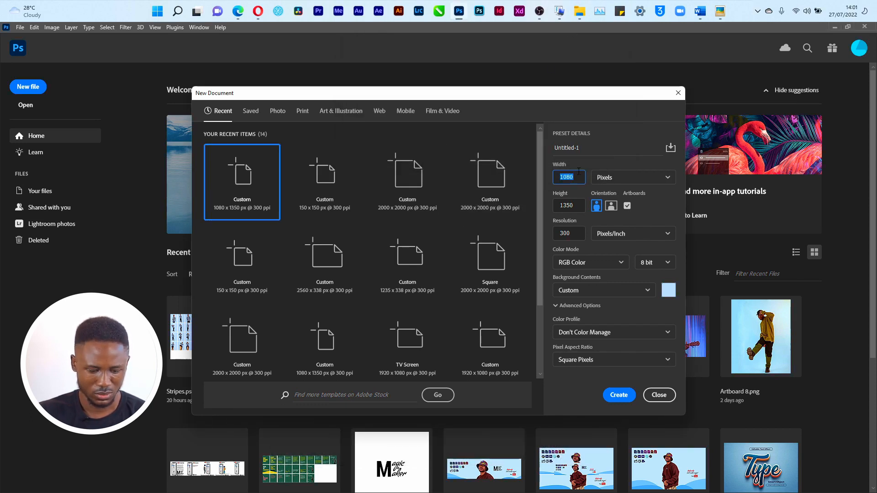
# Create a 2000 × 2000 pixel artboard document with a white background.
pyautogui.write('2000')
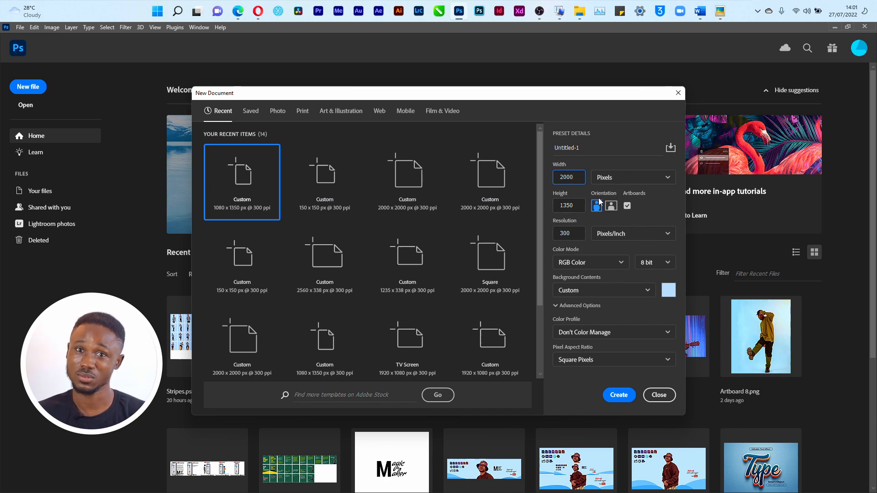
pyautogui.click(582, 206)
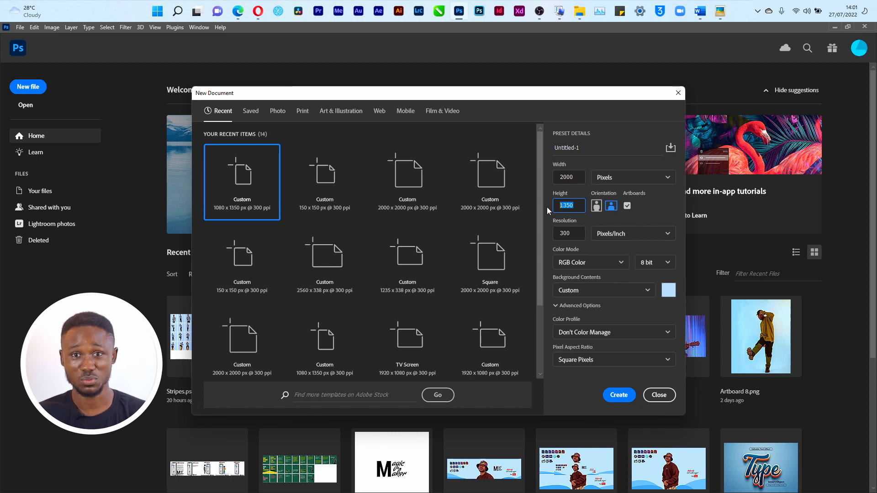
pyautogui.write('2000')
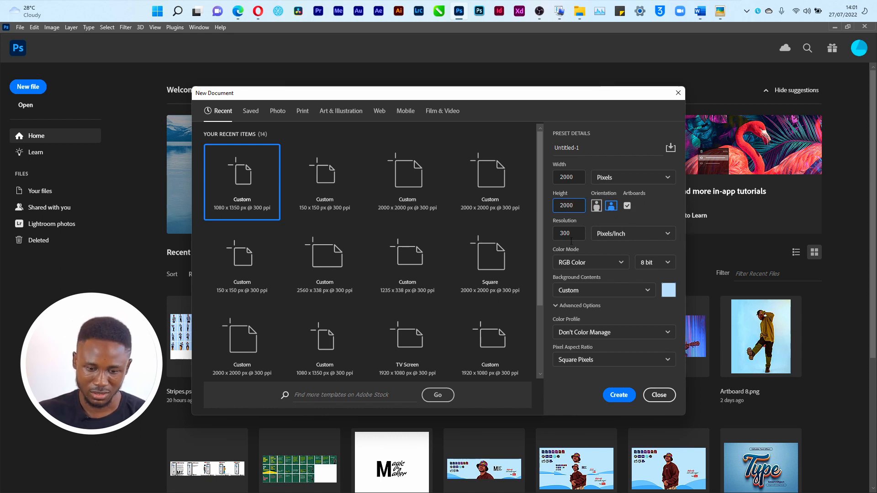
pyautogui.press('Tab')
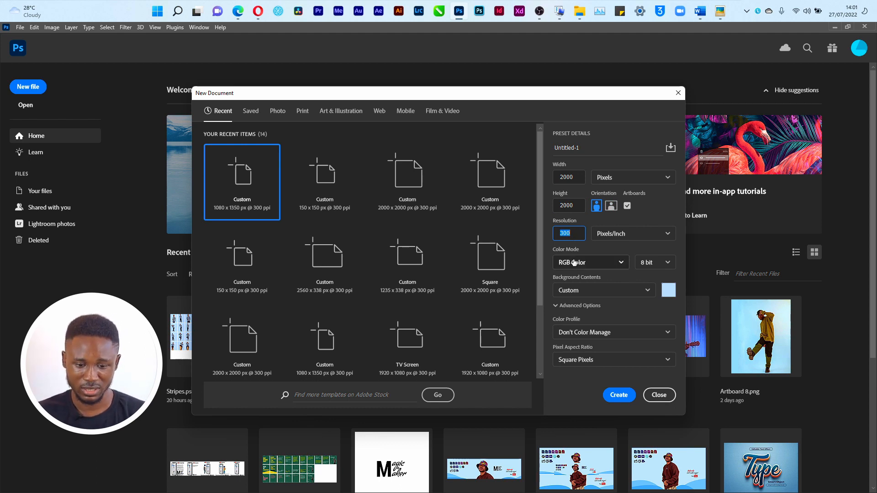
pyautogui.click(601, 292)
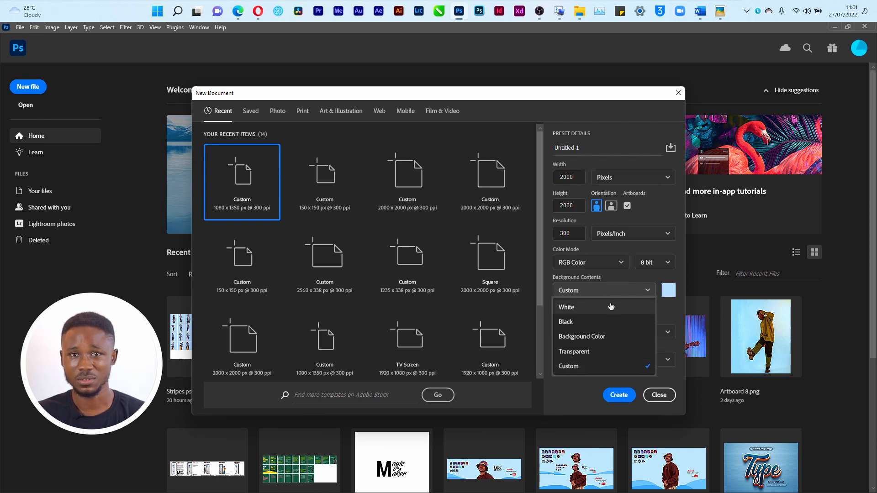
pyautogui.click(611, 308)
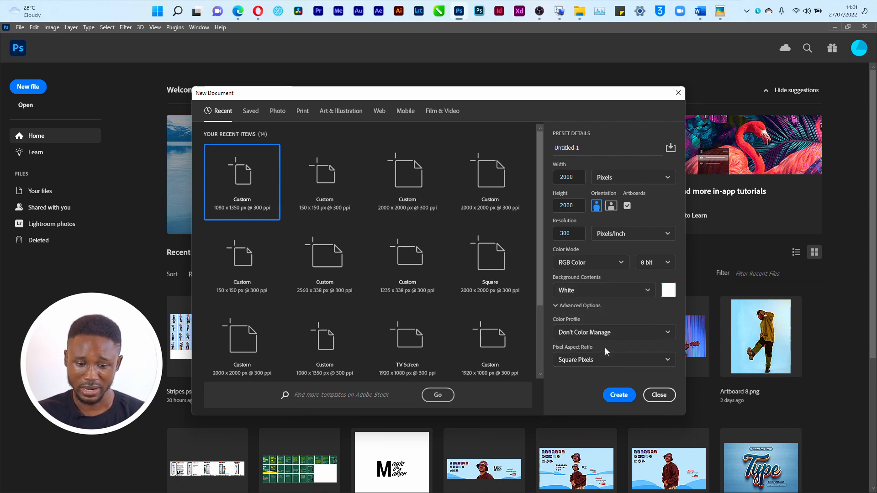
pyautogui.click(621, 395)
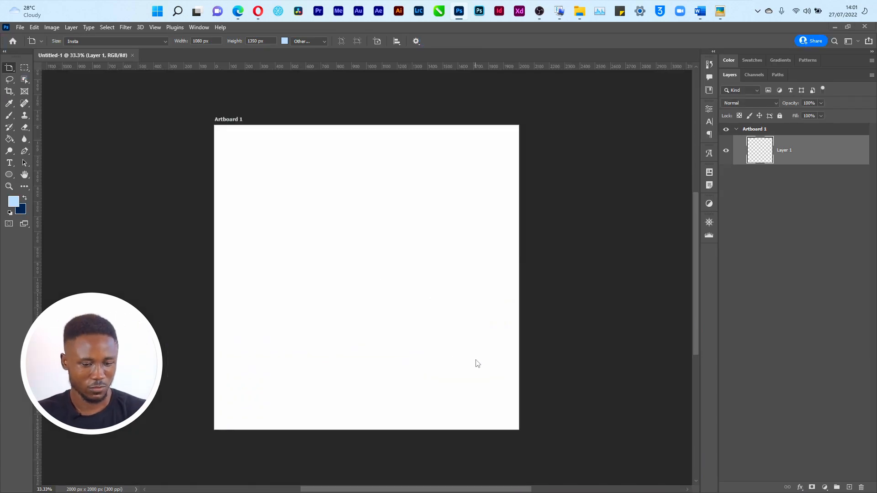
# Check the Artboard 3.png reference design, and open flaticon.com in a new Microsoft Edge tab.
pyautogui.press('super+Tab')
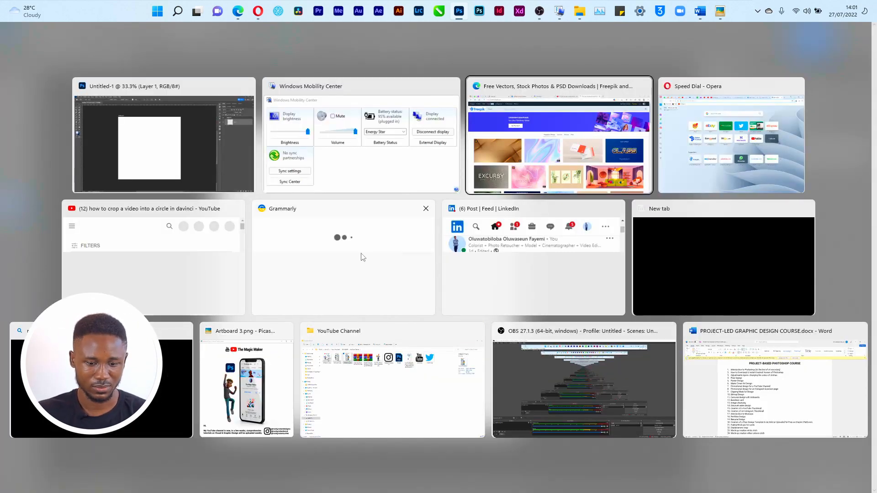
pyautogui.click(284, 391)
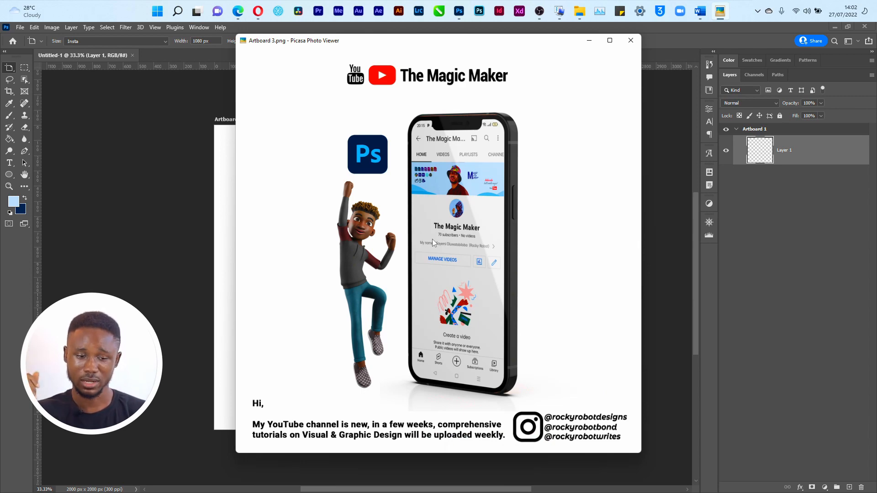
pyautogui.click(237, 12)
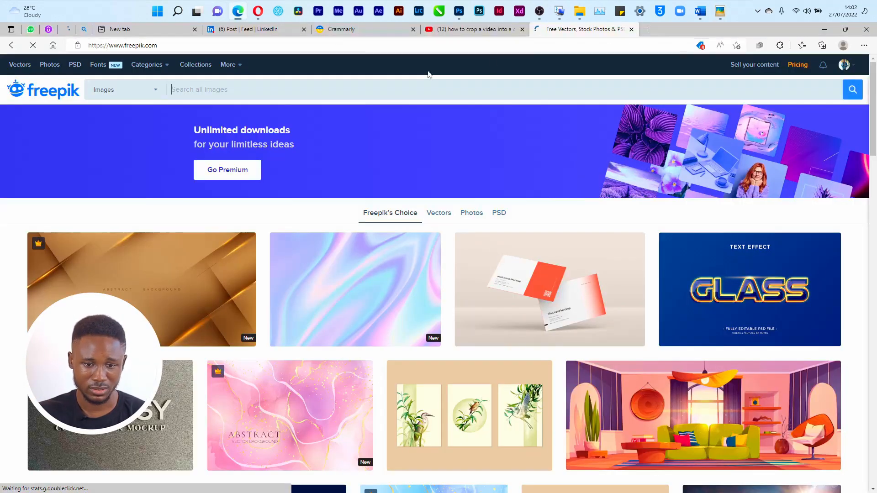
pyautogui.hotkey('ctrl', 't')
pyautogui.click(630, 44)
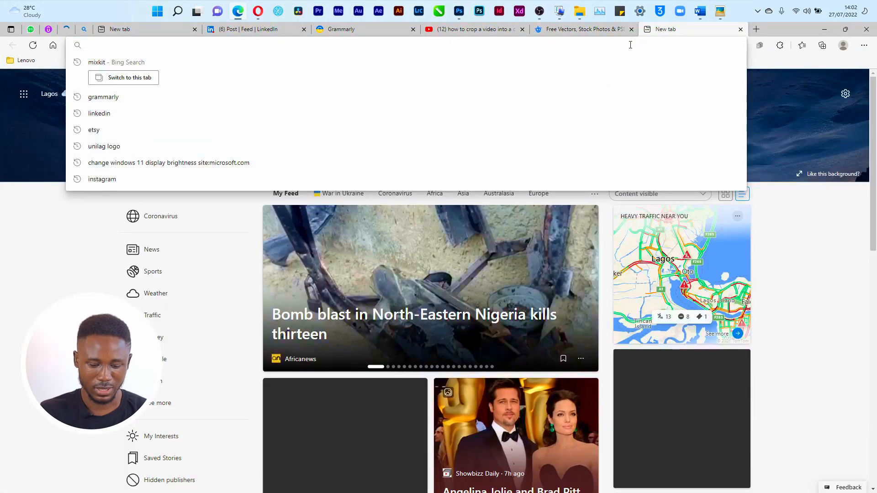
pyautogui.write('flaticon.com')
pyautogui.press('Return')
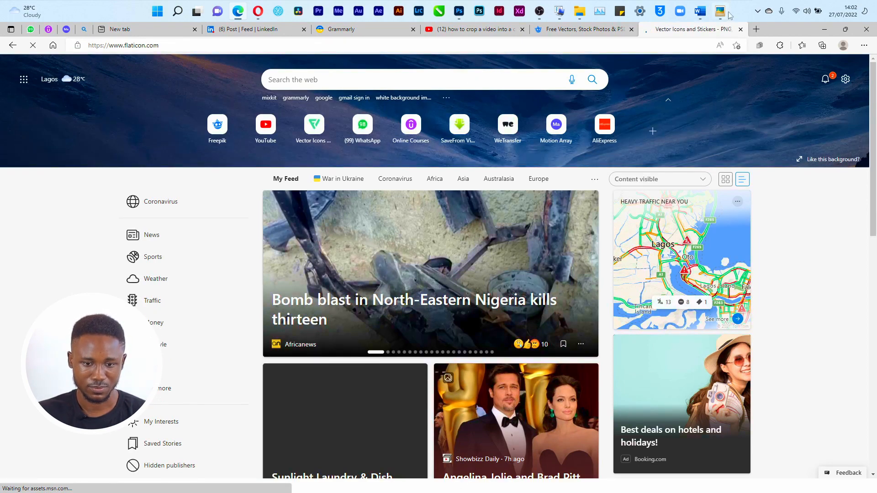
# Search Freepik for "3d character" and search Flaticon's icons for "youtube".
pyautogui.click(579, 32)
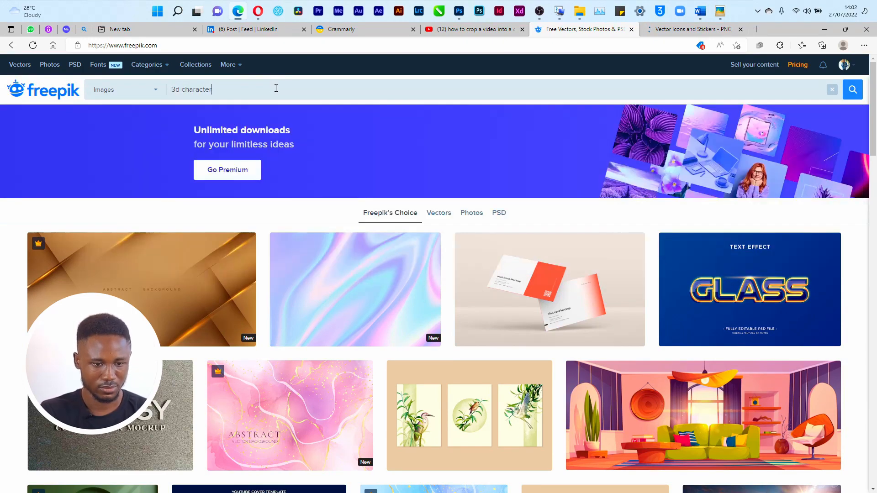
pyautogui.press('Return')
pyautogui.click(653, 33)
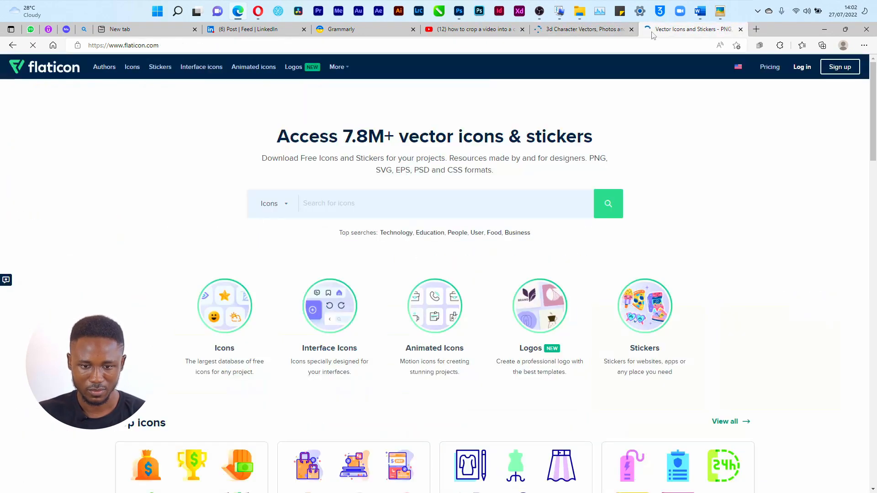
pyautogui.click(405, 212)
pyautogui.write('youtube')
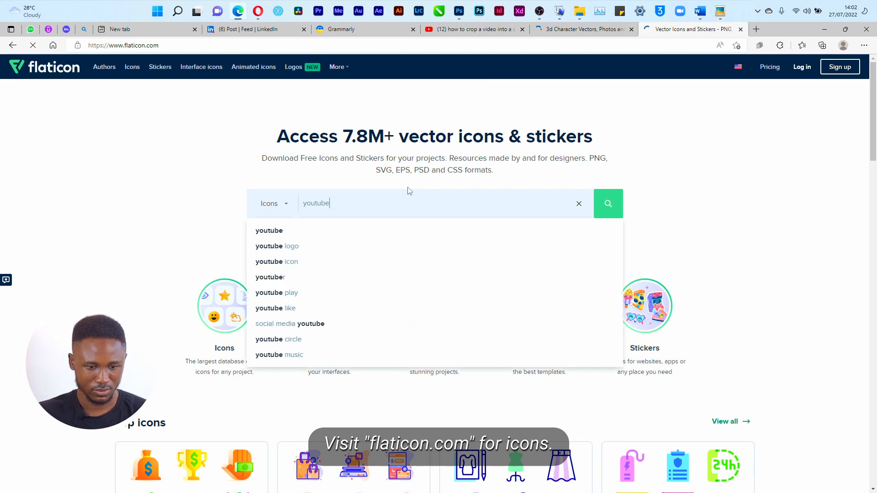
pyautogui.press('Return')
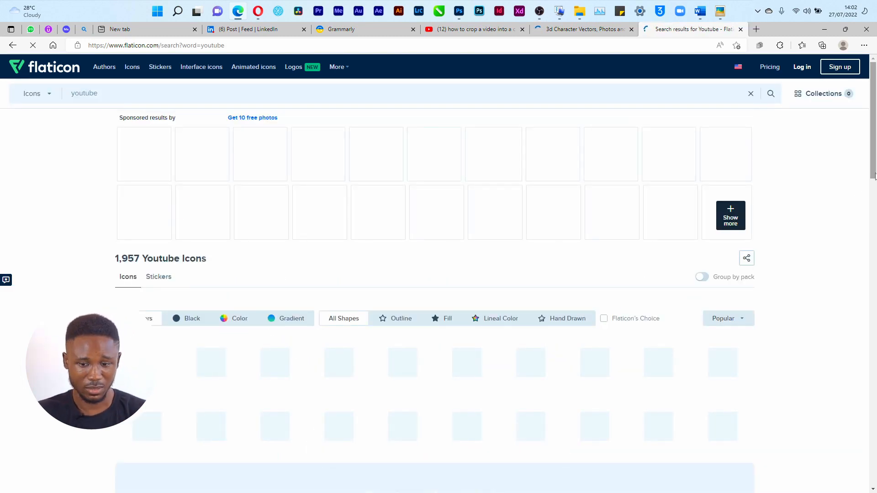
# Download the black stacked "You Tube" lettering icon as a PNG and view the downloaded social.png file.
pyautogui.moveTo(874, 176); pyautogui.dragTo(874, 210)
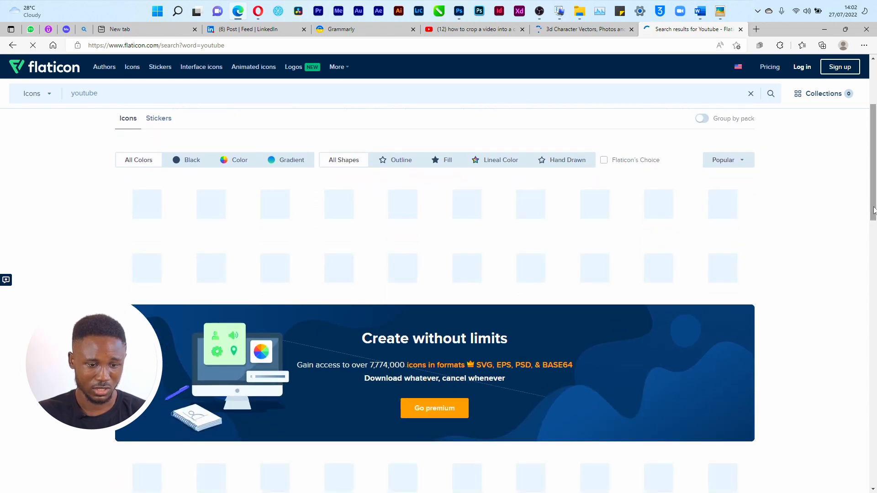
pyautogui.moveTo(549, 245)
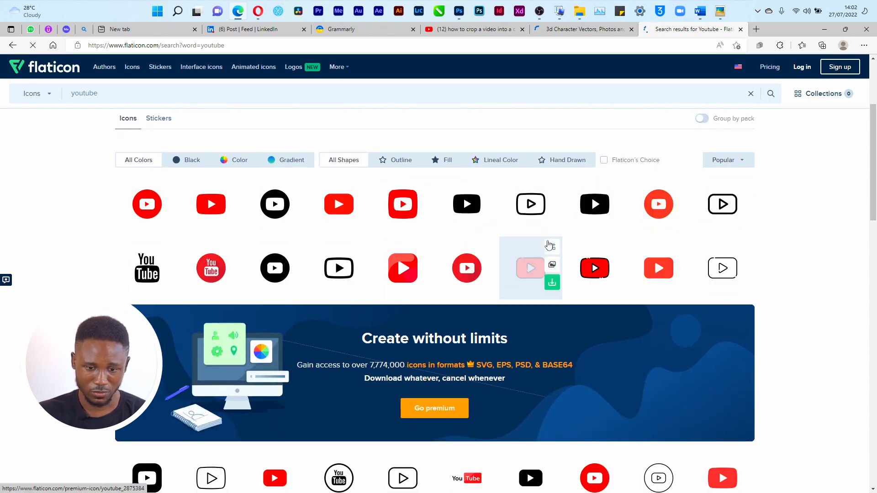
pyautogui.moveTo(223, 220)
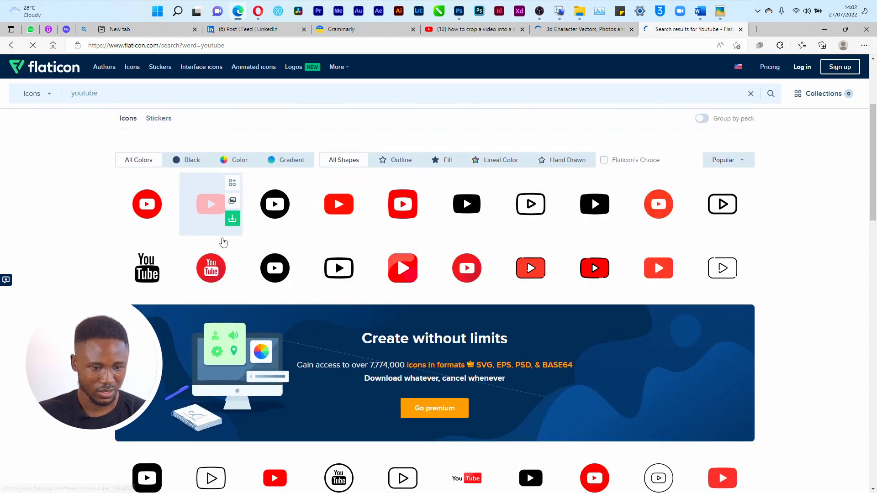
pyautogui.click(615, 221)
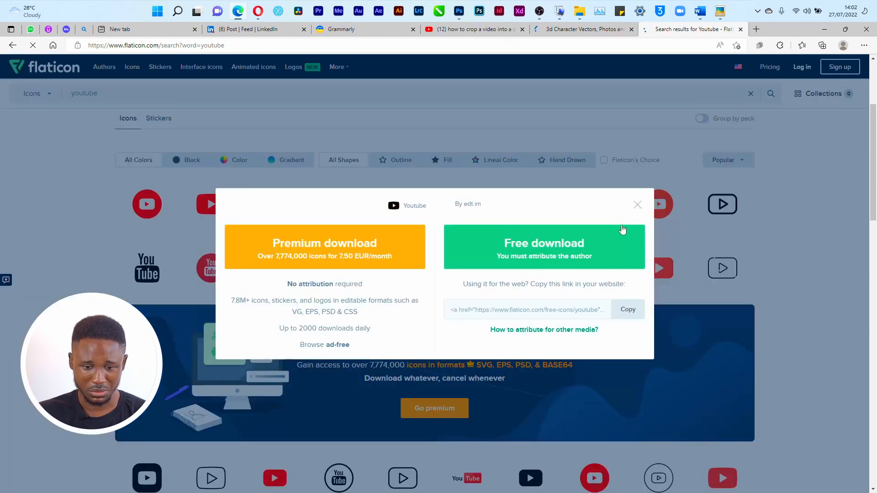
pyautogui.click(639, 205)
pyautogui.moveTo(584, 272)
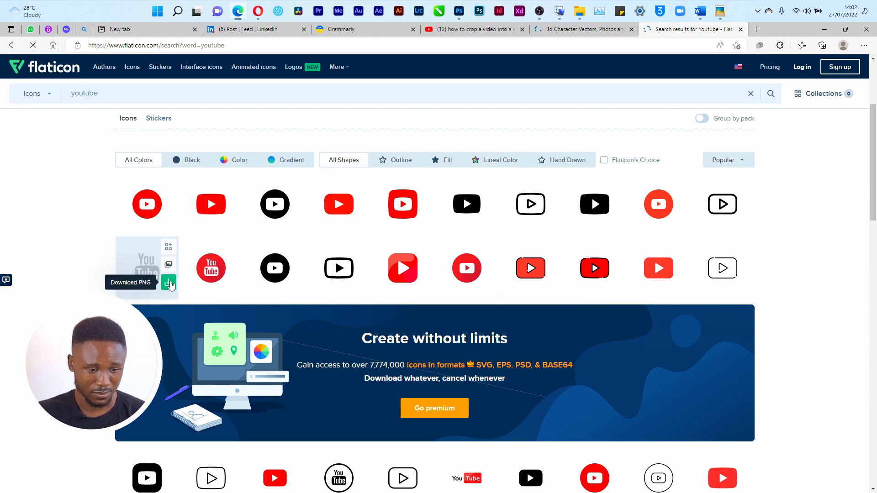
pyautogui.click(169, 284)
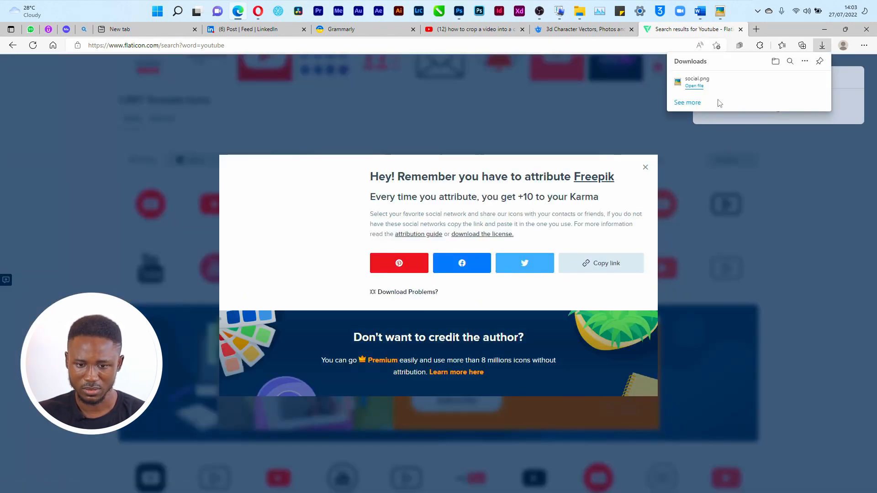
pyautogui.click(695, 86)
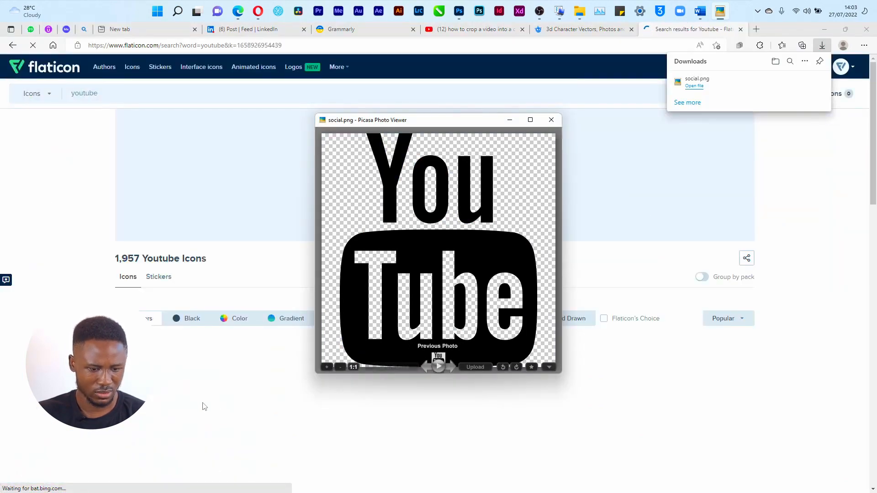
pyautogui.click(205, 406)
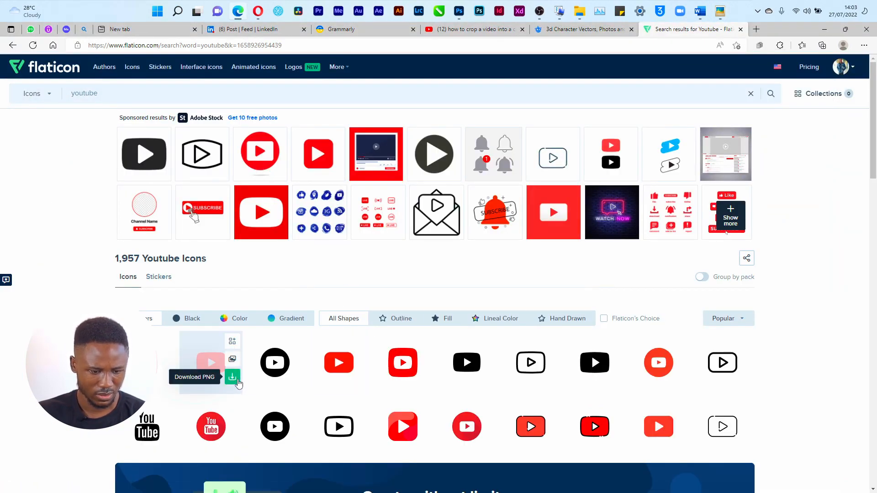
# Download the red YouTube play-button icon as a free PNG and dismiss the attribution notice.
pyautogui.click(233, 377)
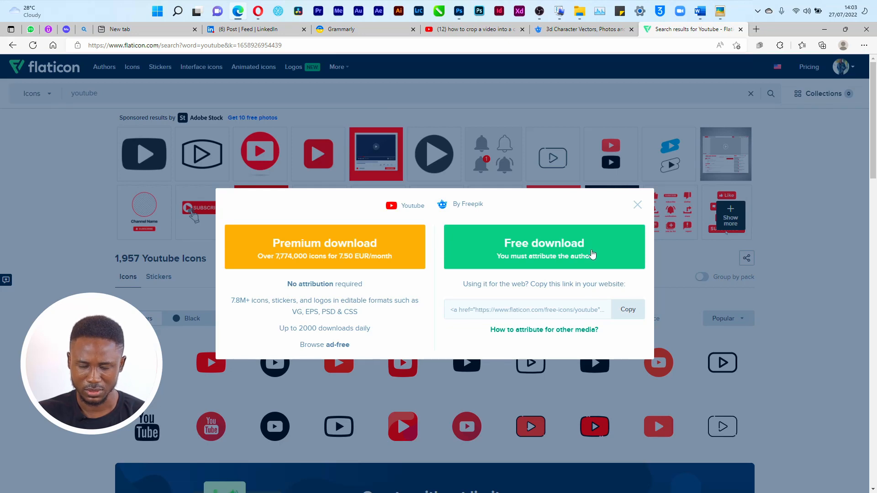
pyautogui.click(593, 254)
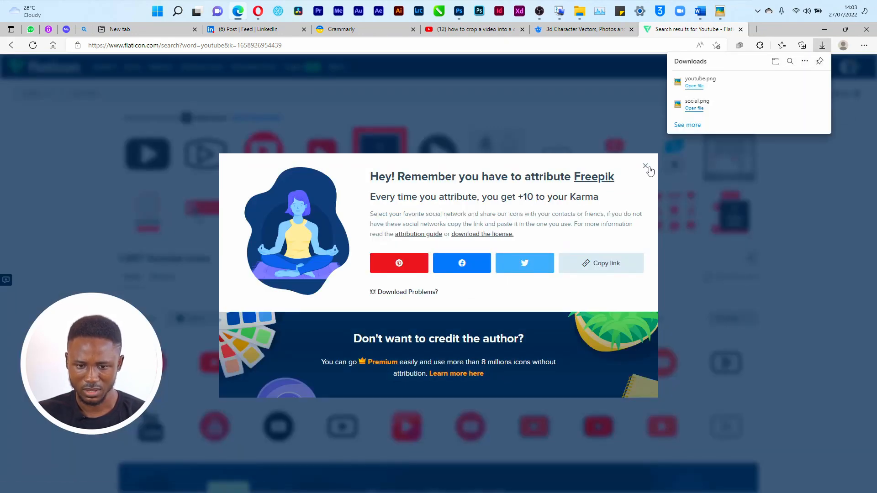
pyautogui.click(645, 166)
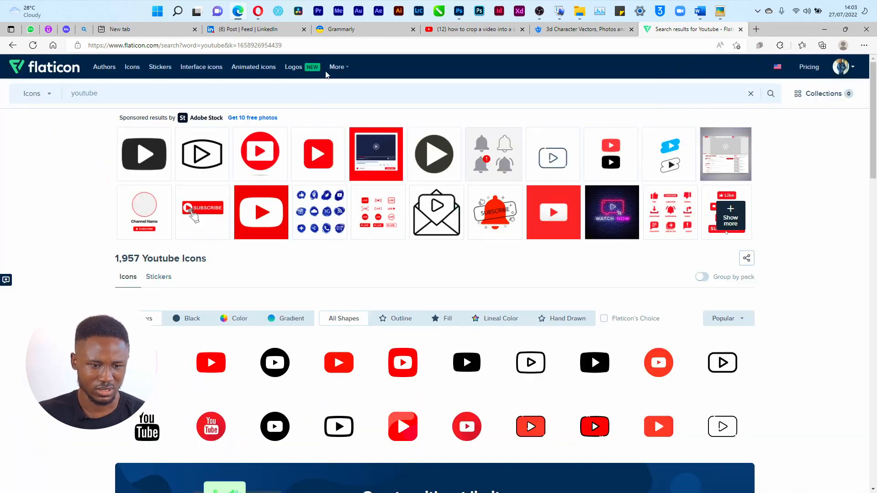
# Search Flaticon's icons for "insta", and close the pop-up window and the social.png viewer.
pyautogui.hotkey('ctrl', 'a')
pyautogui.write('in')
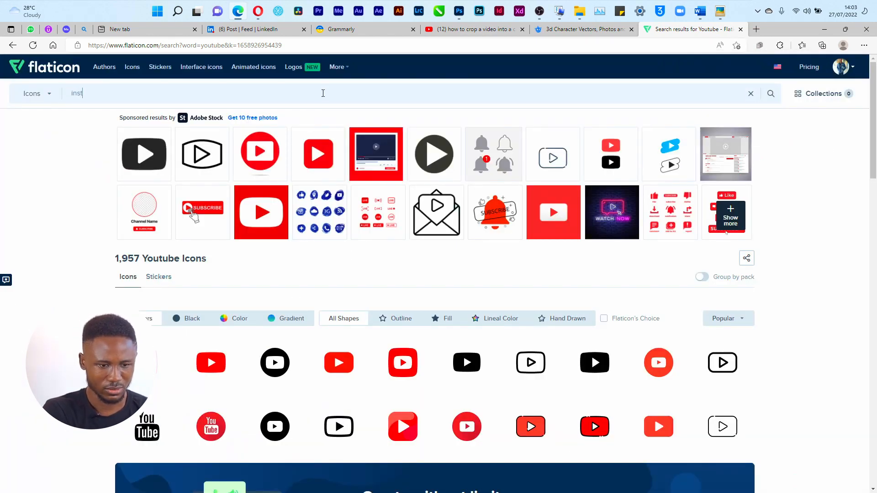
pyautogui.press('Return')
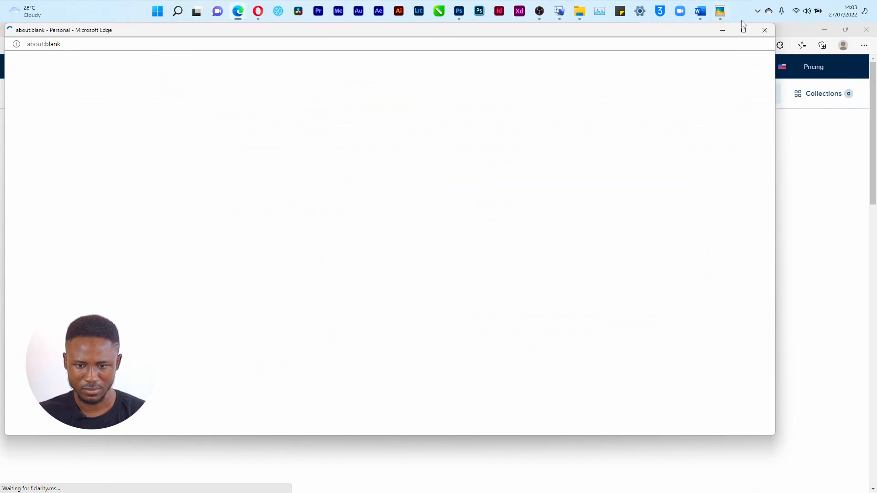
pyautogui.click(763, 31)
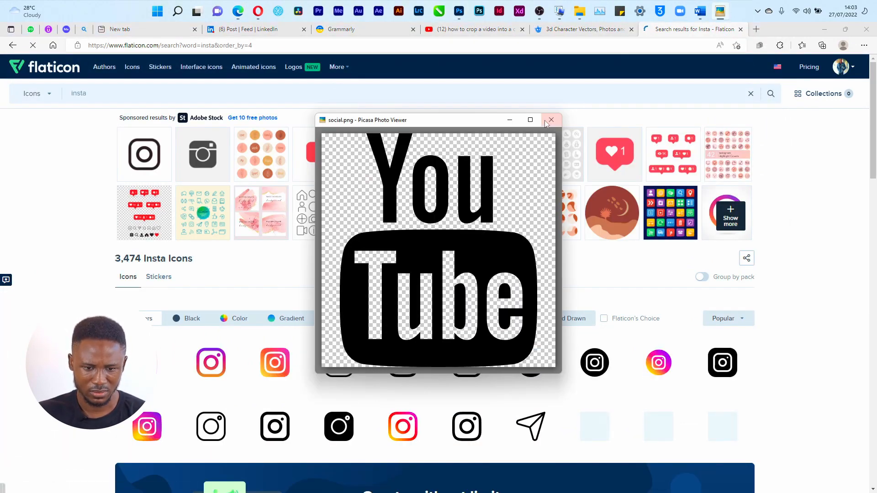
pyautogui.click(554, 123)
# View the Artboard 4.png reference design in the YouTube Channel folder, and return to the Flaticon results.
pyautogui.hotkey('alt', 'Tab')
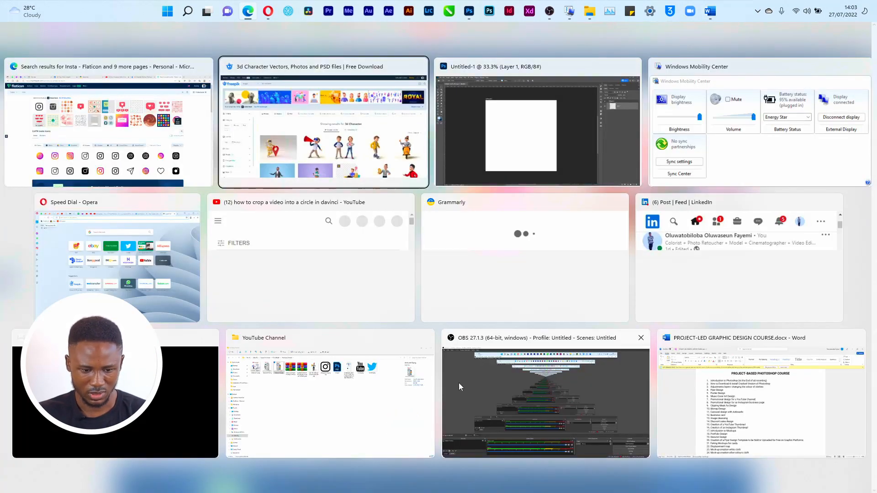
pyautogui.click(357, 410)
pyautogui.press('Return')
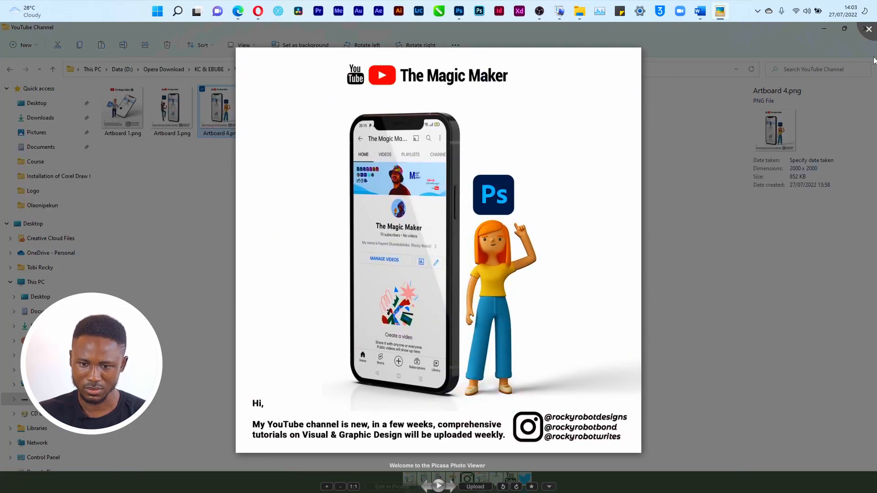
pyautogui.hotkey('alt', 'Tab')
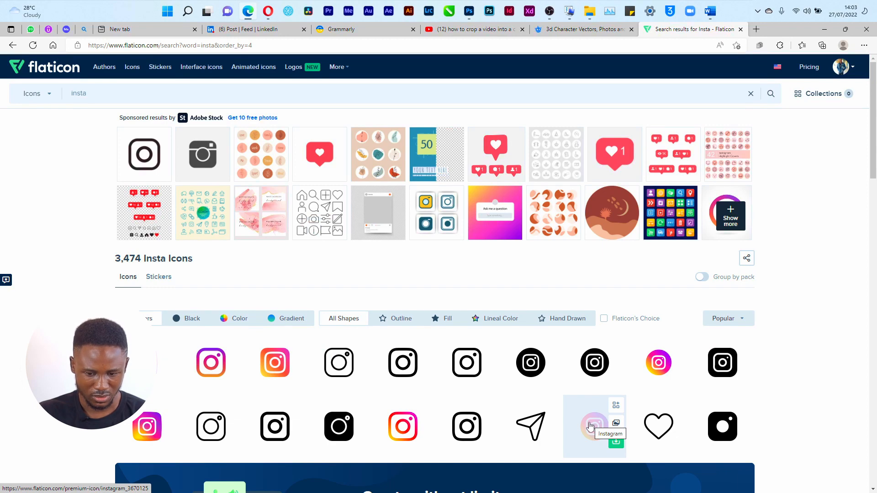
# Download the black outlined Instagram icon by Prosymbols Premium as a free PNG and dismiss the attribution notice.
pyautogui.click(296, 441)
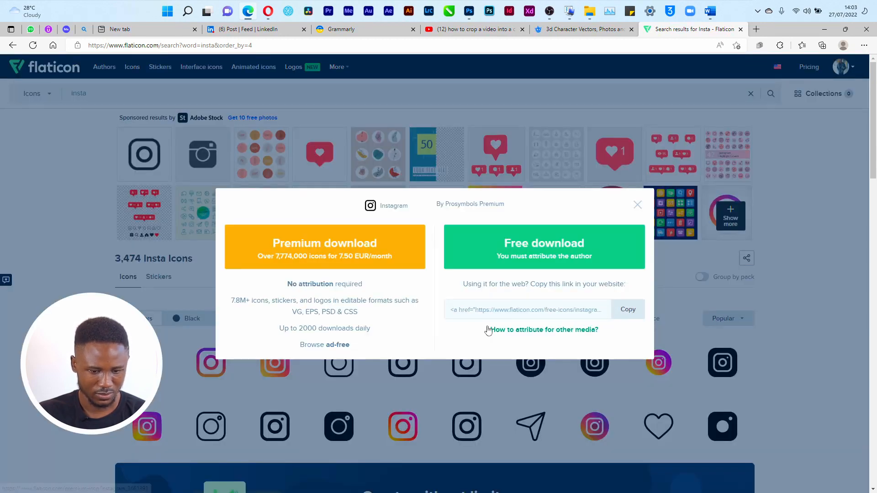
pyautogui.click(513, 250)
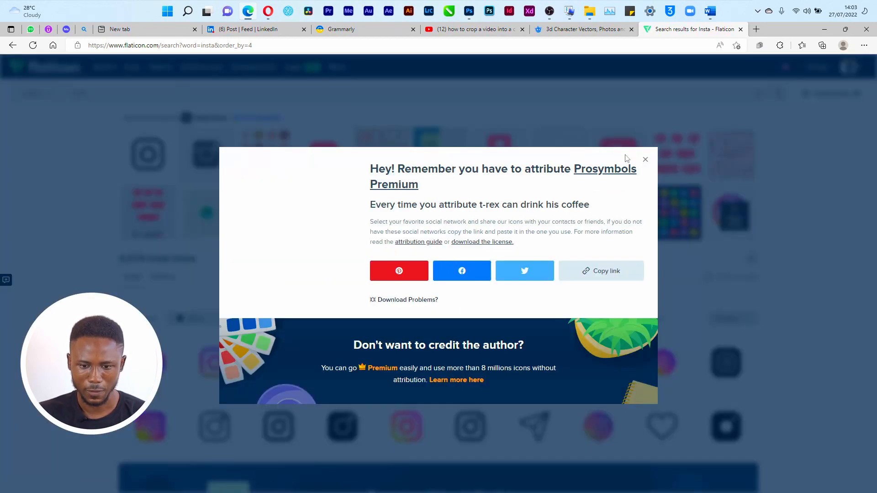
pyautogui.click(647, 161)
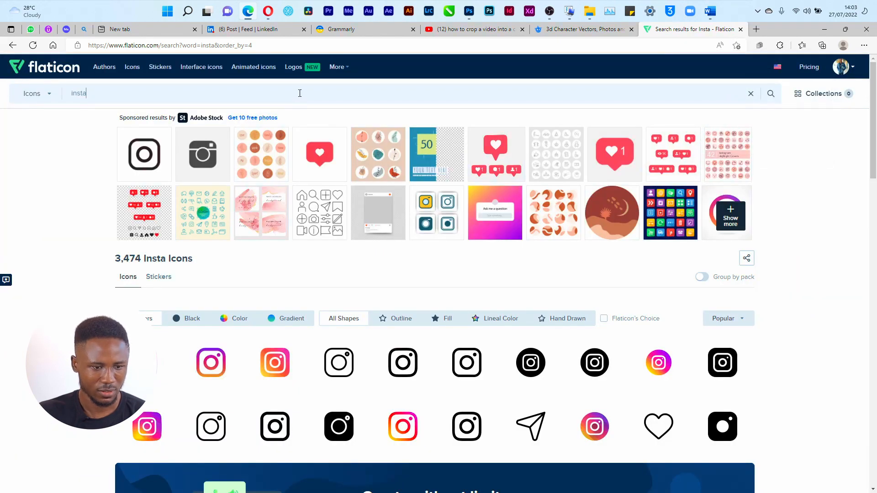
# Search Flaticon for "photoshop" and download the dark blue Ps PSD file icon as a free PNG.
pyautogui.write('oto')
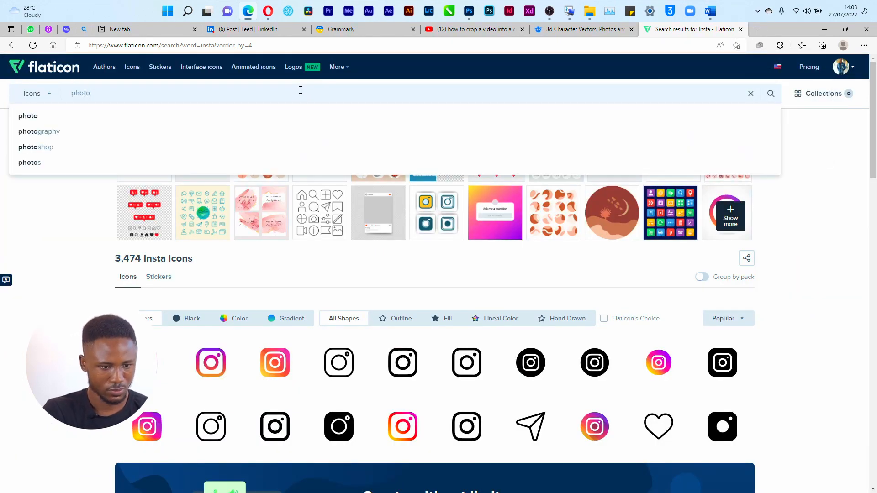
pyautogui.write('shop')
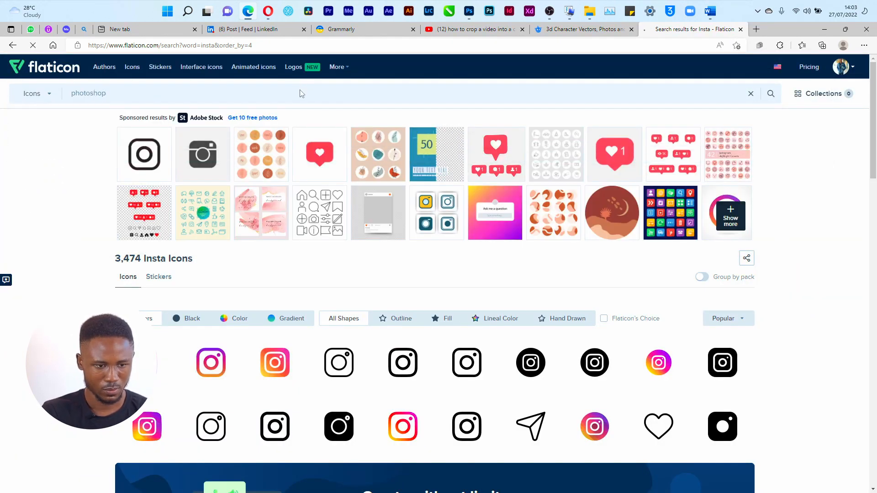
pyautogui.press('Return')
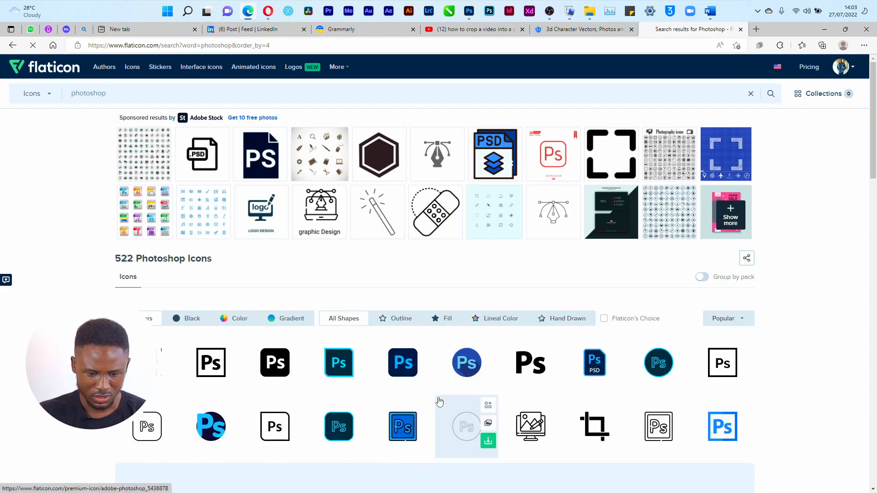
pyautogui.click(613, 382)
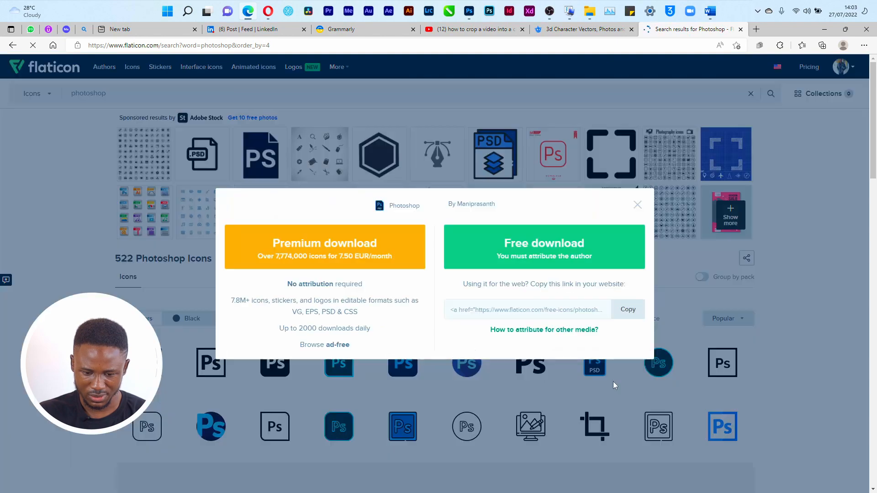
pyautogui.click(589, 242)
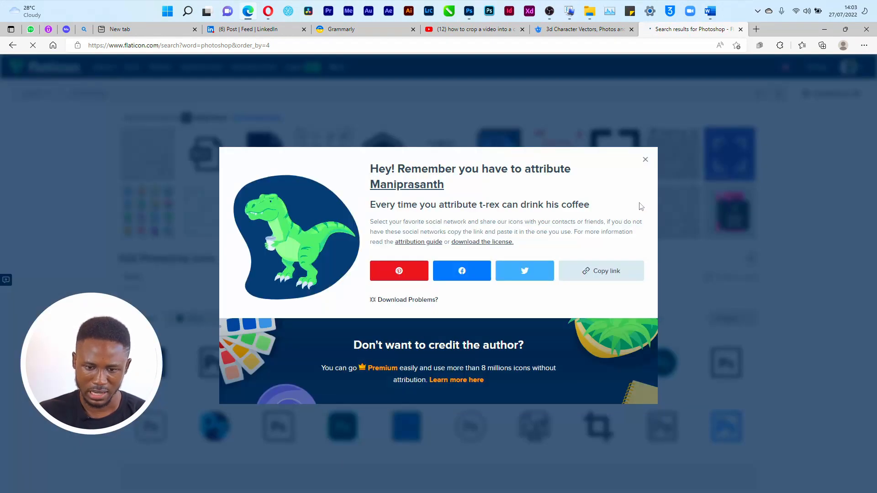
pyautogui.click(645, 160)
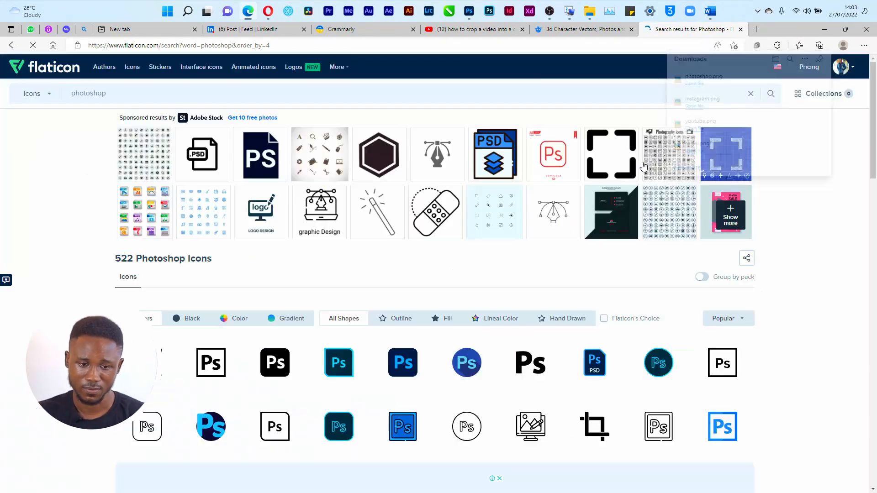
# Filter Freepik's "3d character" results to PSD files and open the bearded businessman with open arms in a new tab.
pyautogui.click(580, 29)
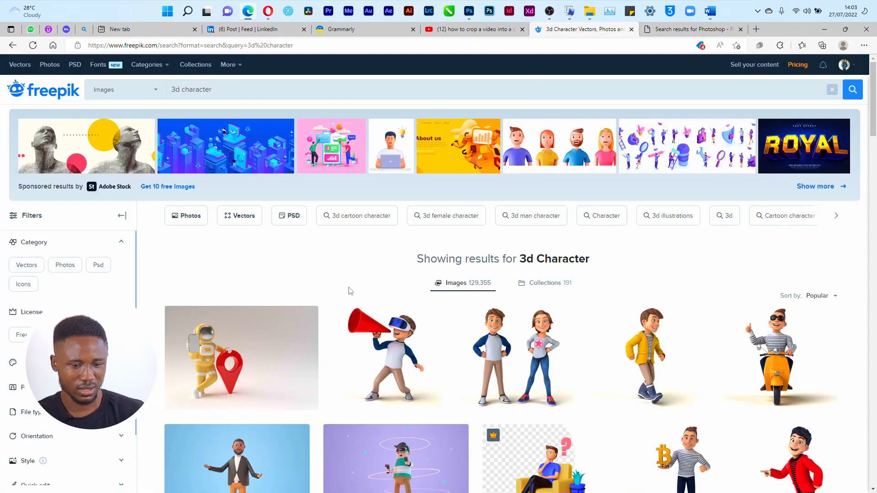
pyautogui.scroll(-5, 647, 361)
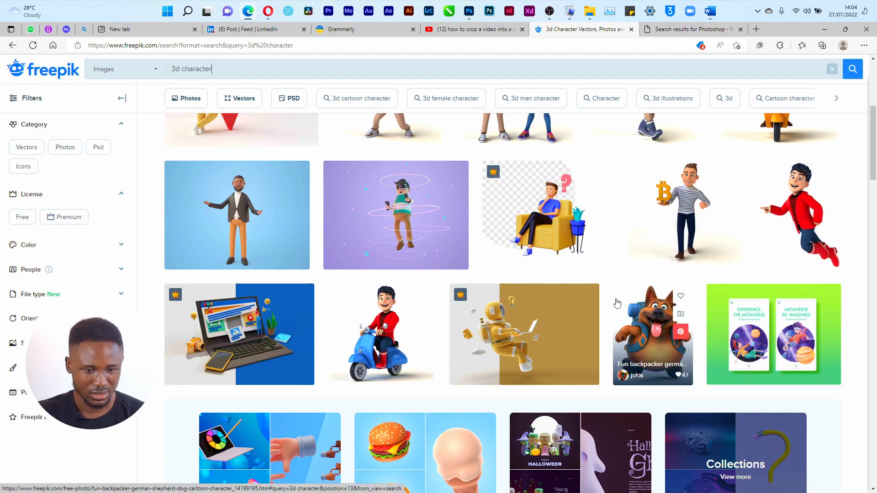
pyautogui.scroll(5, 616, 299)
pyautogui.scroll(-5, 626, 290)
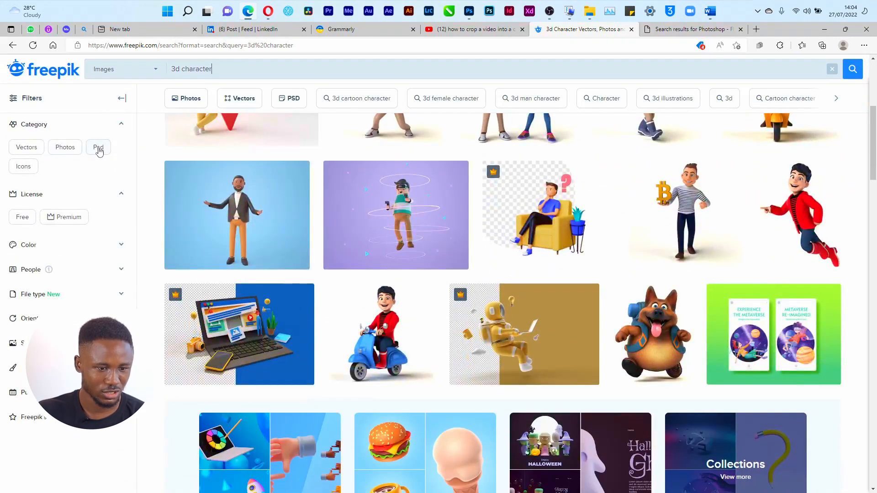
pyautogui.click(98, 149)
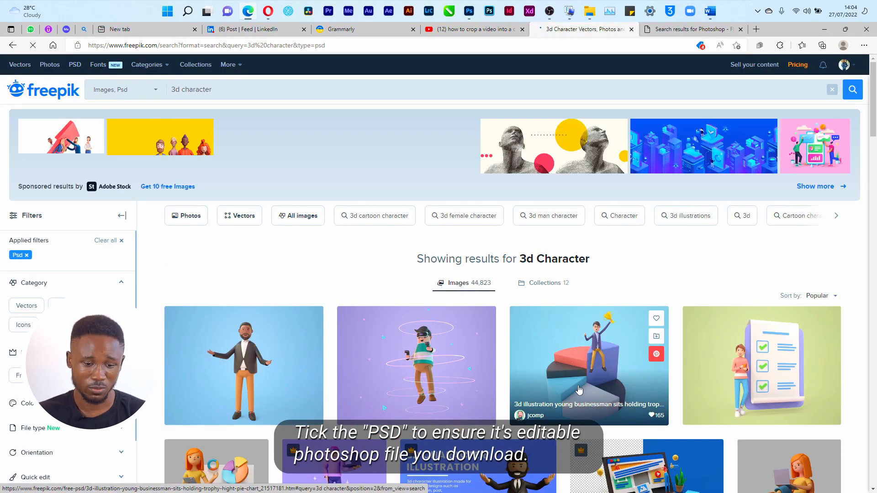
pyautogui.rightClick(248, 375)
pyautogui.click(322, 94)
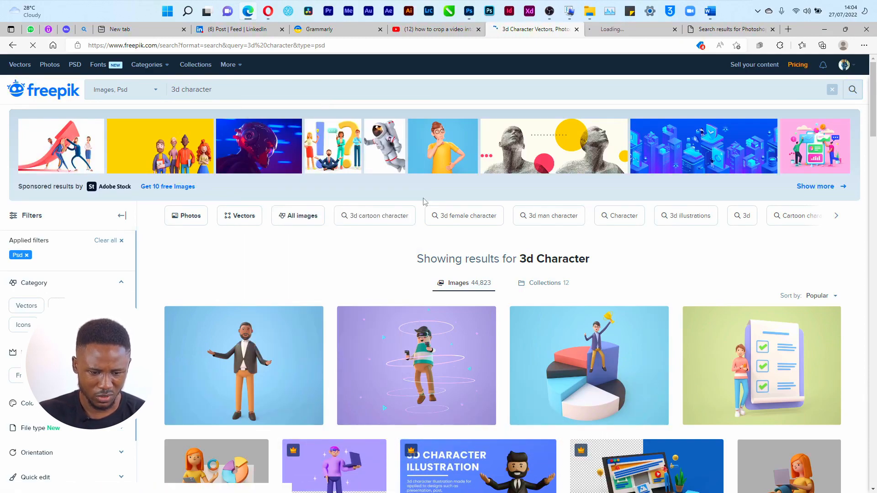
# Open the 3D female character working on a laptop in a chair and download its free PSD.
pyautogui.scroll(-5, 629, 290)
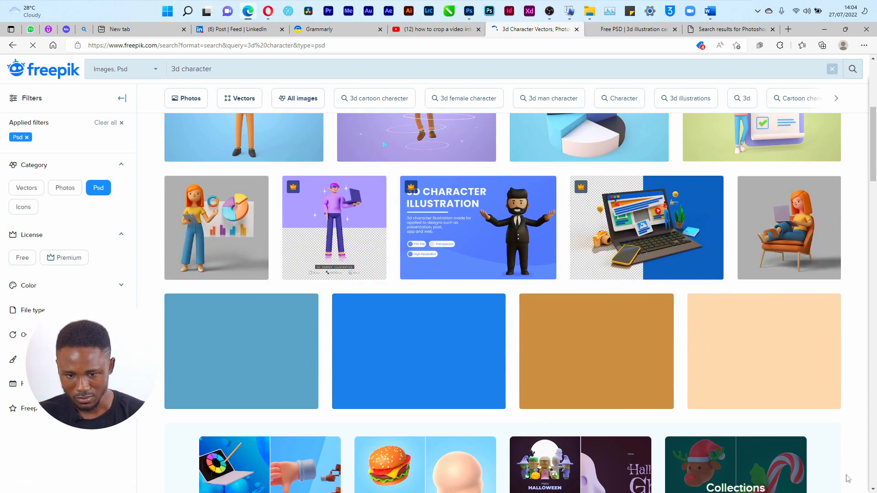
pyautogui.click(779, 216)
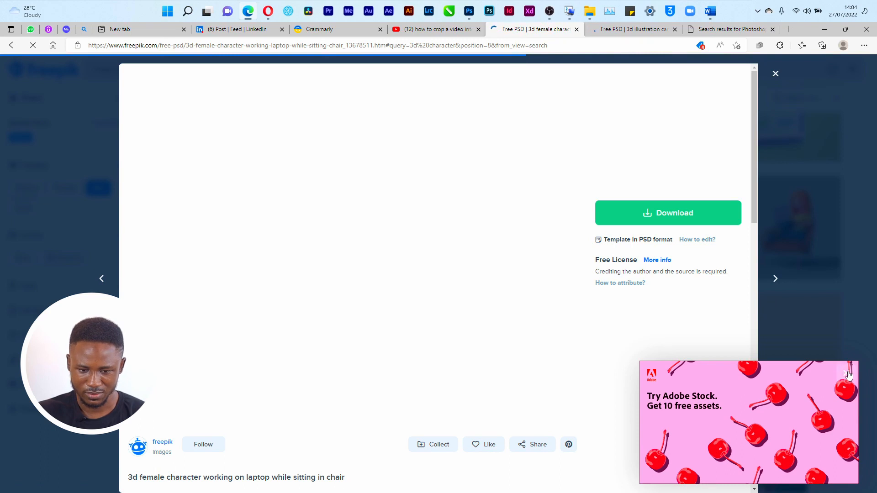
pyautogui.click(849, 371)
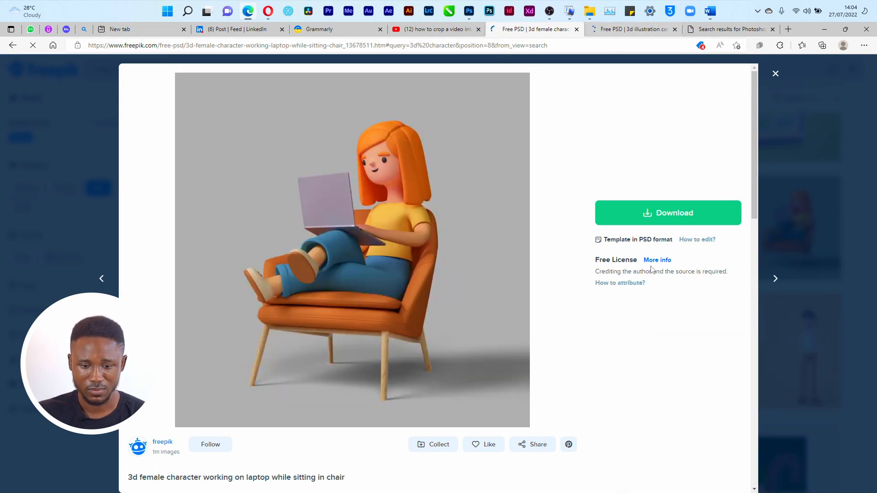
pyautogui.click(656, 217)
pyautogui.click(653, 328)
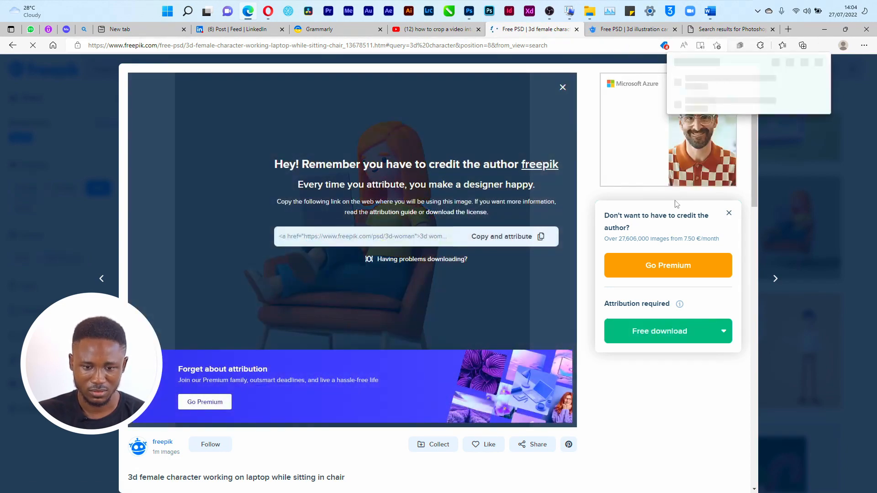
# Download the free PSD of the bearded businessman and close the preview of the seated female character.
pyautogui.click(632, 28)
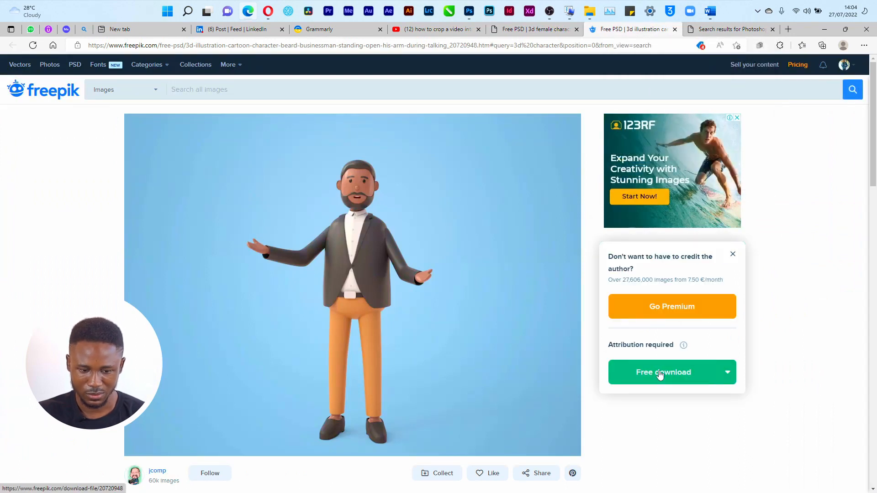
pyautogui.click(654, 372)
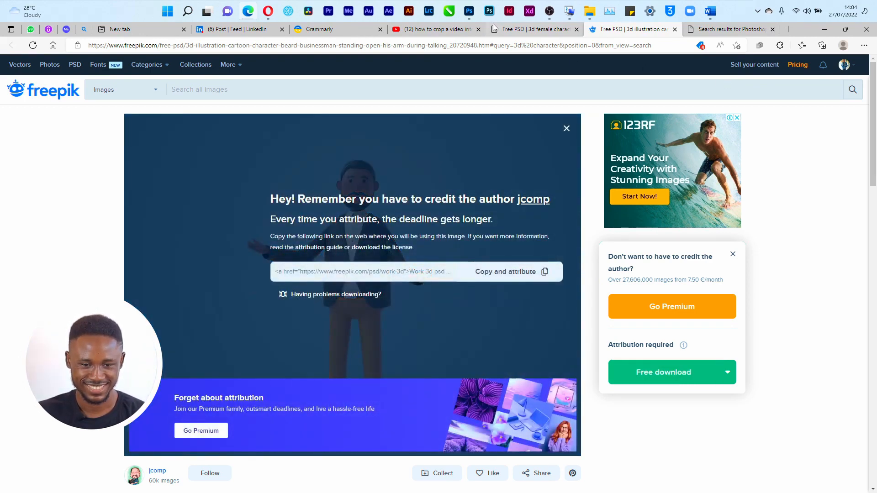
pyautogui.click(494, 28)
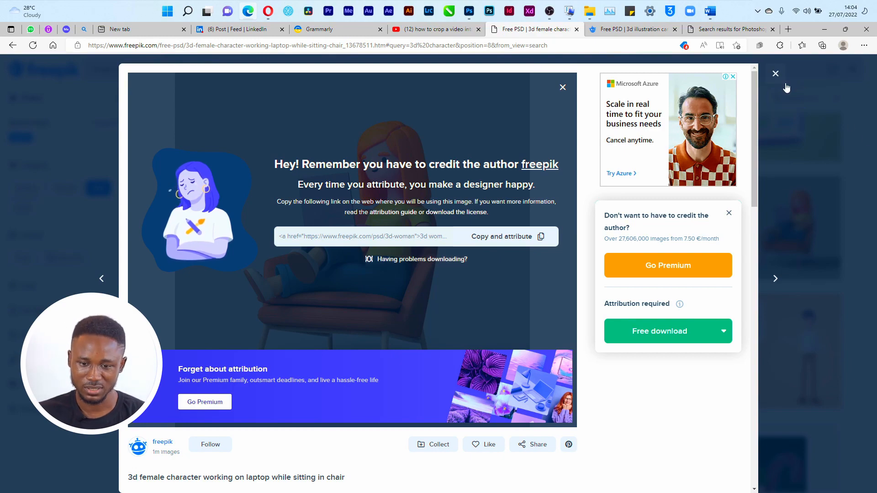
pyautogui.click(775, 74)
pyautogui.scroll(3, 384, 85)
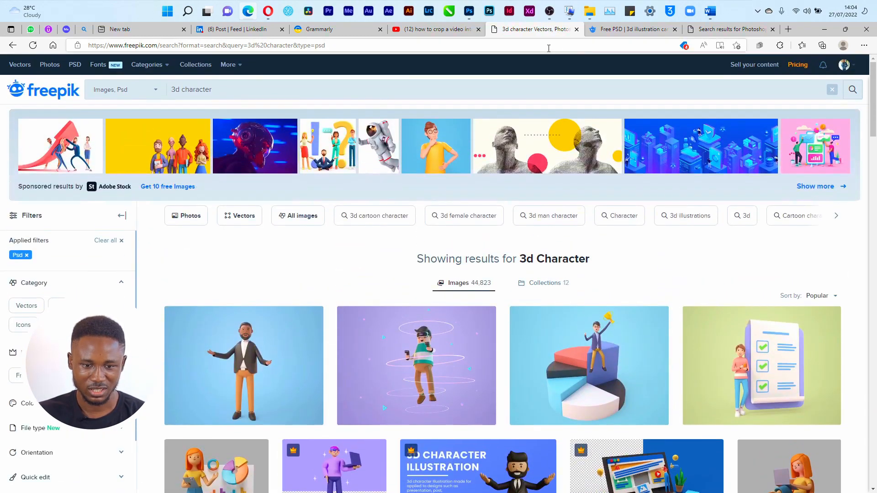
# Search Freepik for "mobile mockup" from the bearded businessman's page.
pyautogui.click(623, 30)
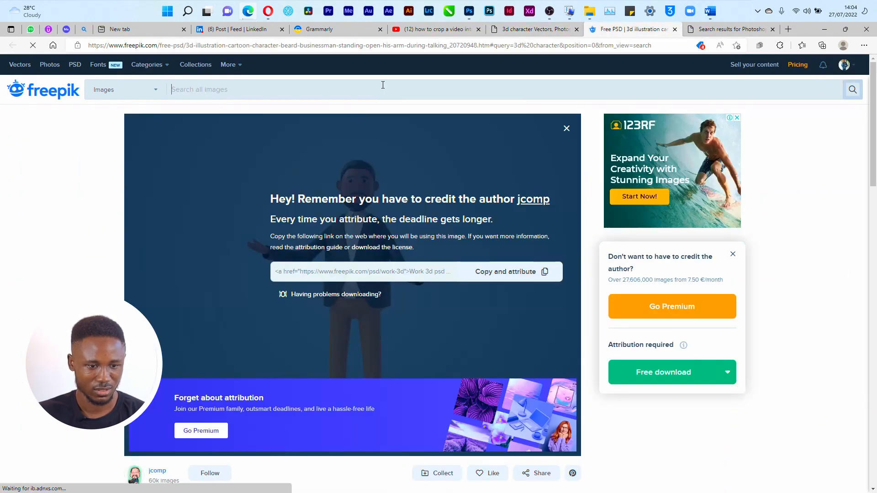
pyautogui.click(383, 85)
pyautogui.write('m')
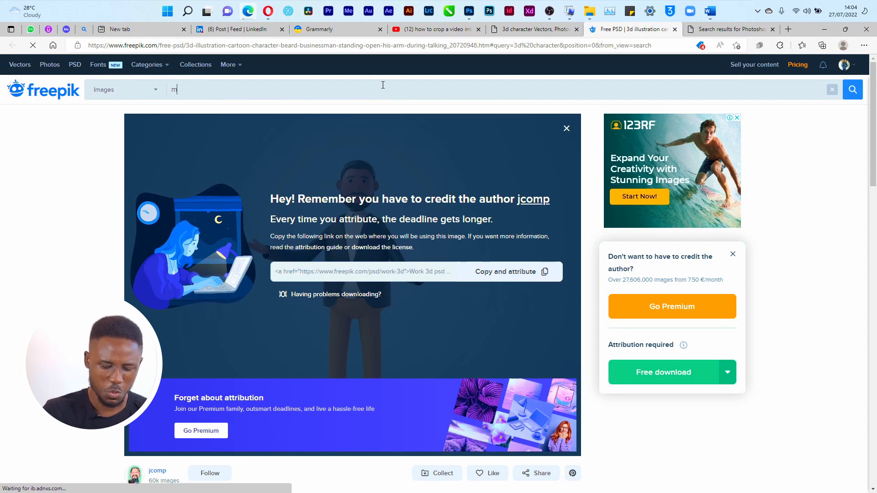
pyautogui.write('obile mockup')
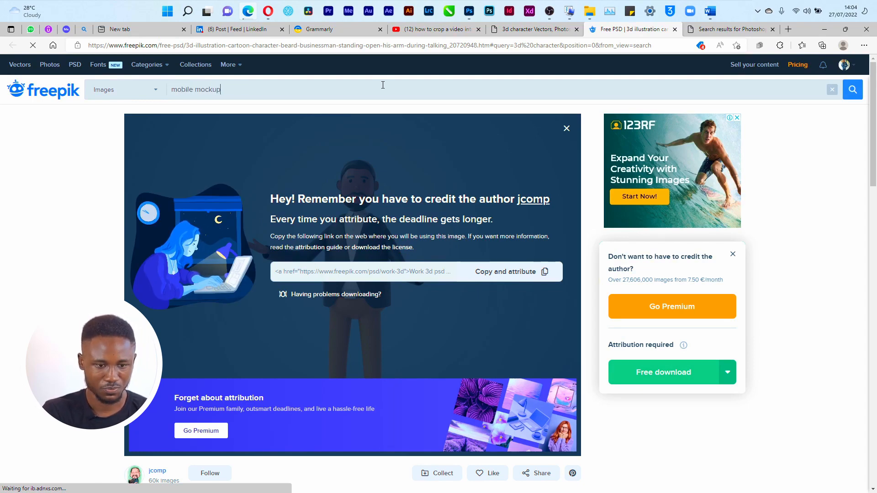
pyautogui.press('Return')
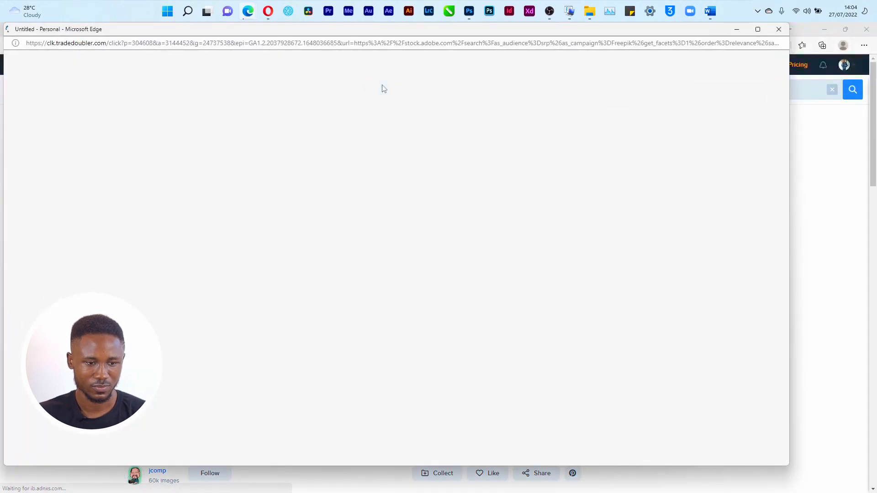
# Look through Freepik's "mobile mockup" results and close their browser tab.
pyautogui.click(758, 40)
pyautogui.moveTo(543, 259); pyautogui.dragTo(570, 258)
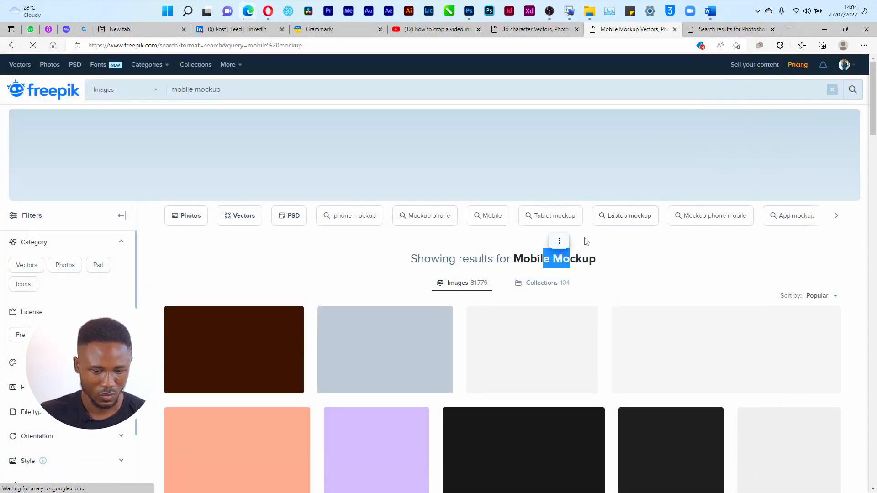
pyautogui.moveTo(873, 94); pyautogui.dragTo(875, 116)
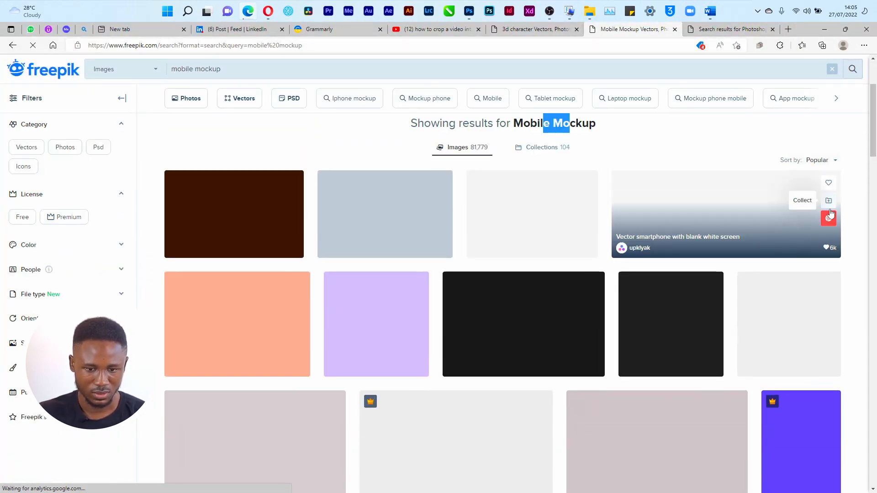
pyautogui.click(754, 143)
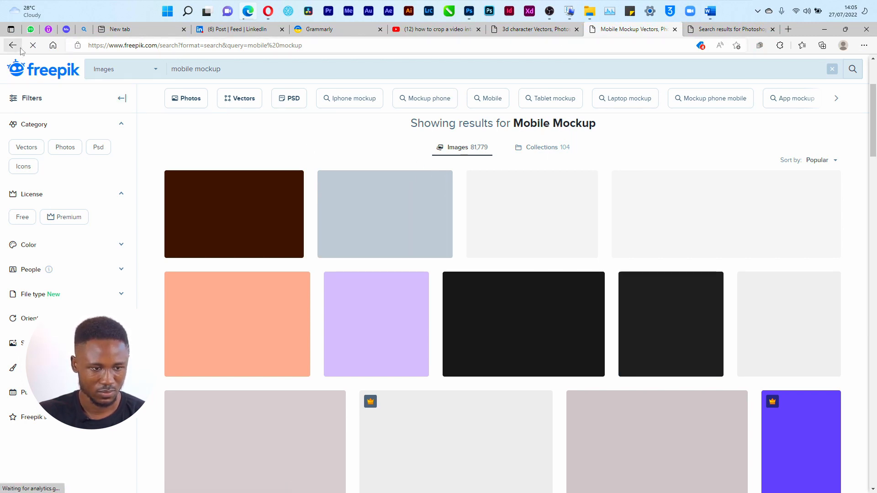
pyautogui.click(587, 78)
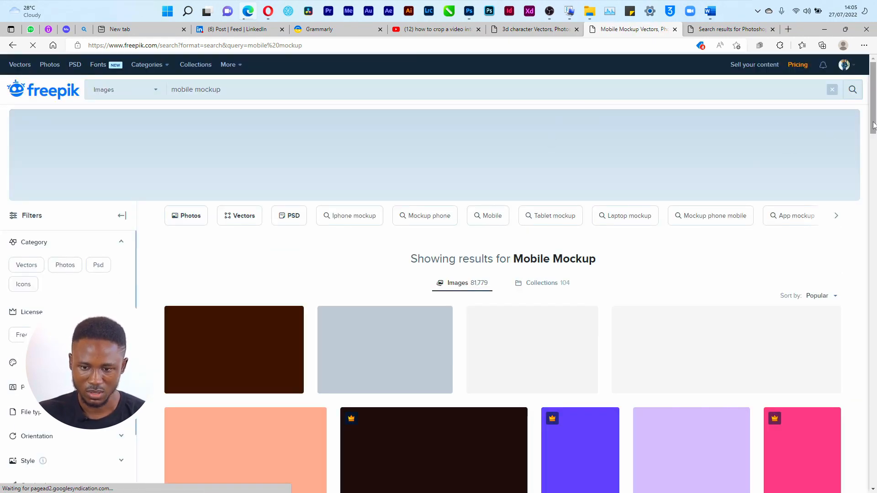
pyautogui.moveTo(873, 125)
pyautogui.mouseDown()
pyautogui.moveTo(874, 158)
pyautogui.moveTo(875, 133)
pyautogui.mouseUp()
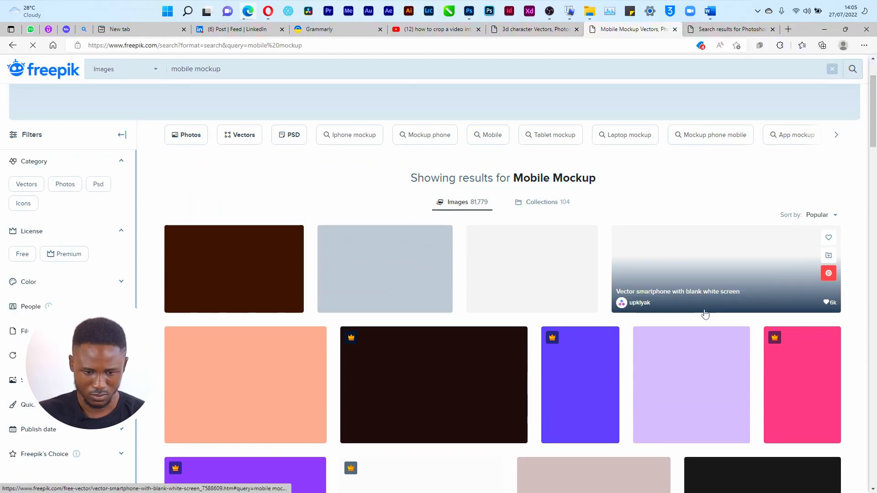
pyautogui.moveTo(657, 282)
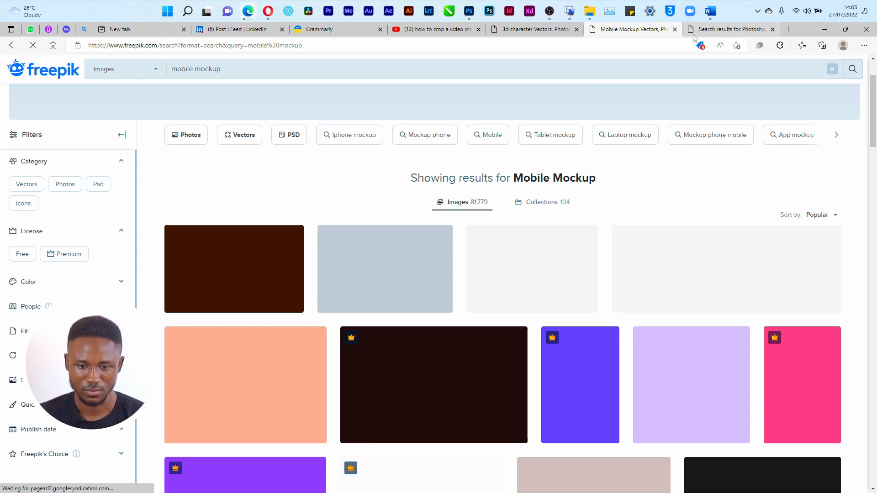
pyautogui.click(675, 30)
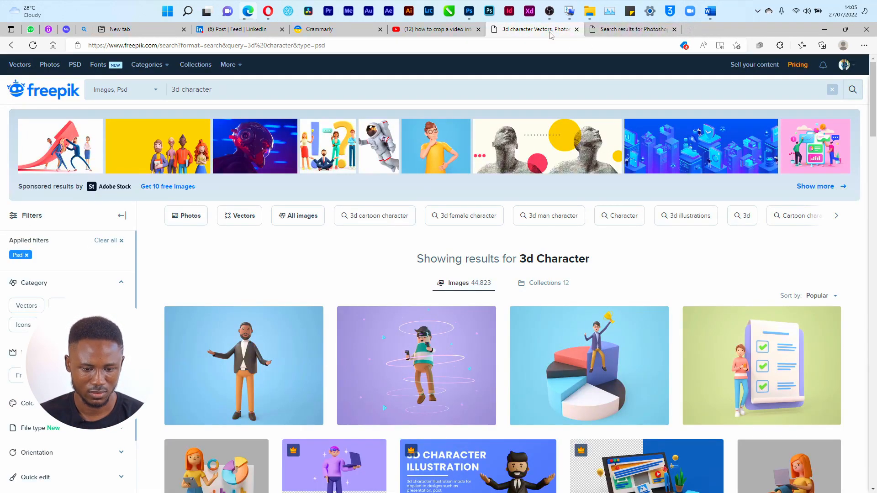
# Search Freepik for "phone mockup" from the 3D character results page.
pyautogui.click(348, 93)
pyautogui.hotkey('ctrl', 'a')
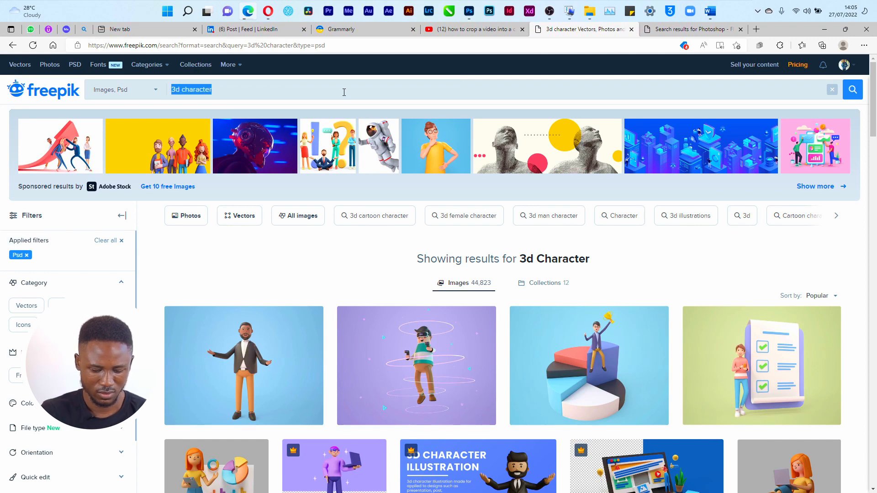
pyautogui.write('phone mockup')
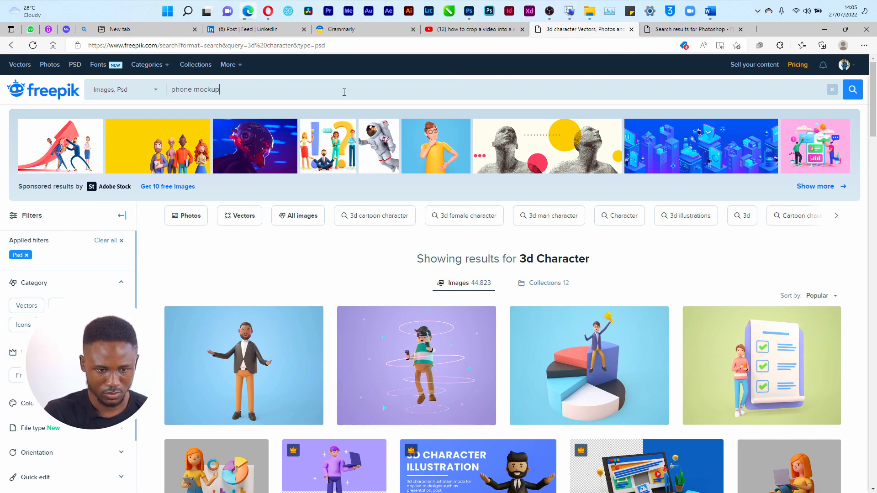
pyautogui.press('Return')
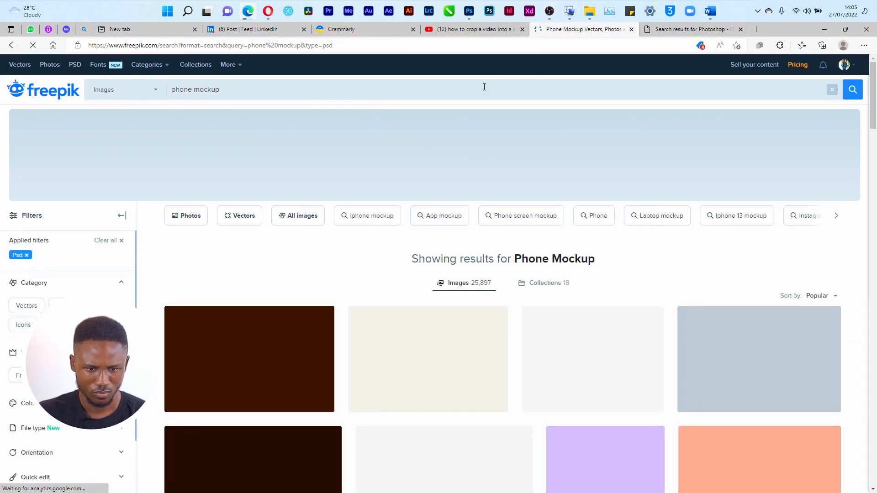
# Place social.png and youtube.png from the Downloads folder onto Artboard 1 of the Untitled-1 document in Photoshop.
pyautogui.click(469, 12)
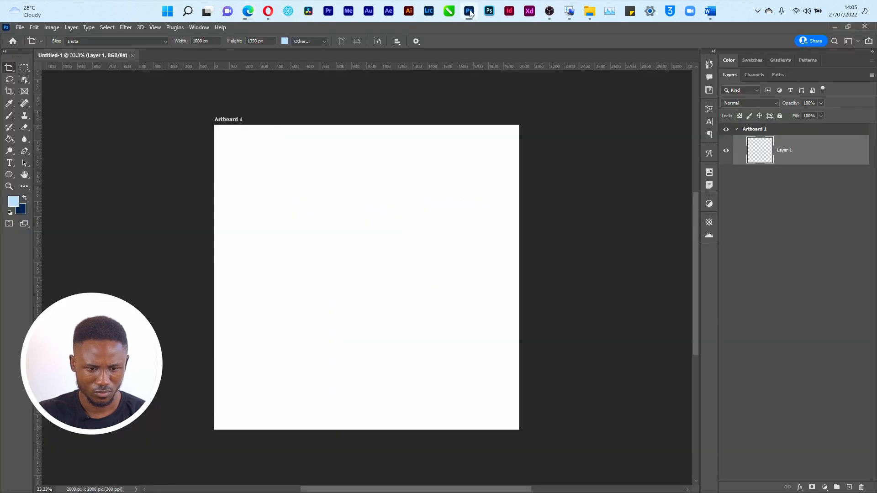
pyautogui.click(469, 12)
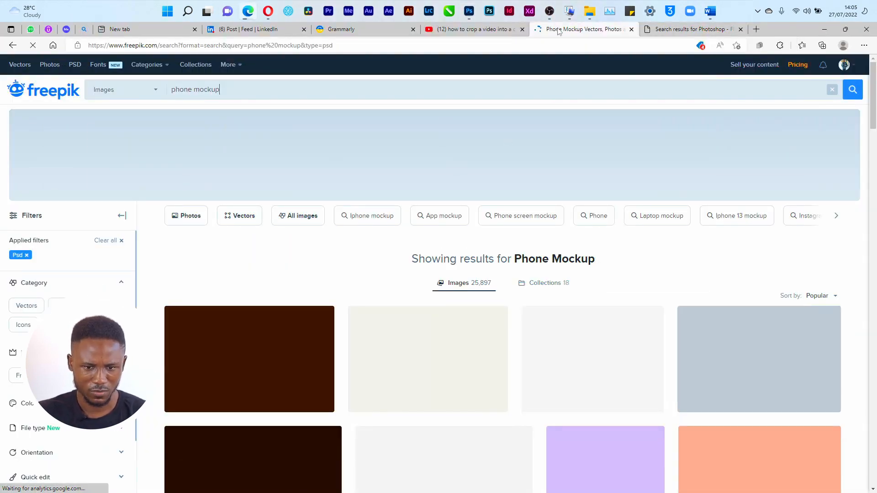
pyautogui.click(598, 13)
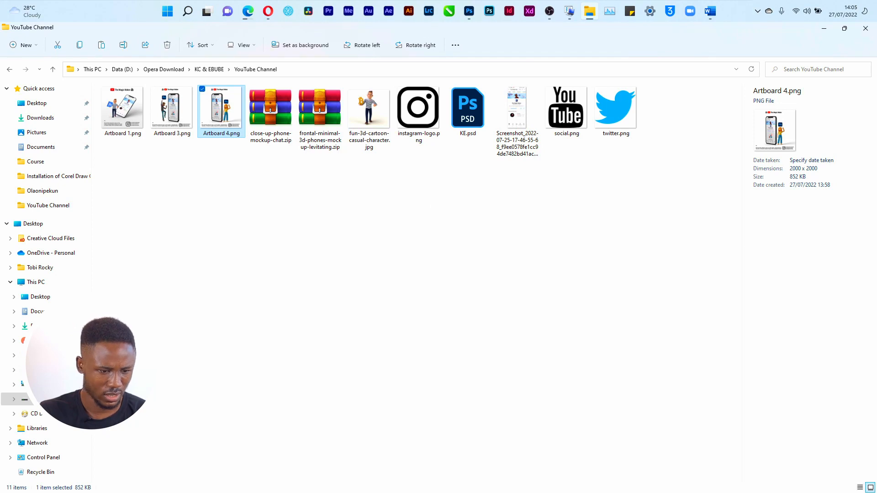
pyautogui.click(25, 325)
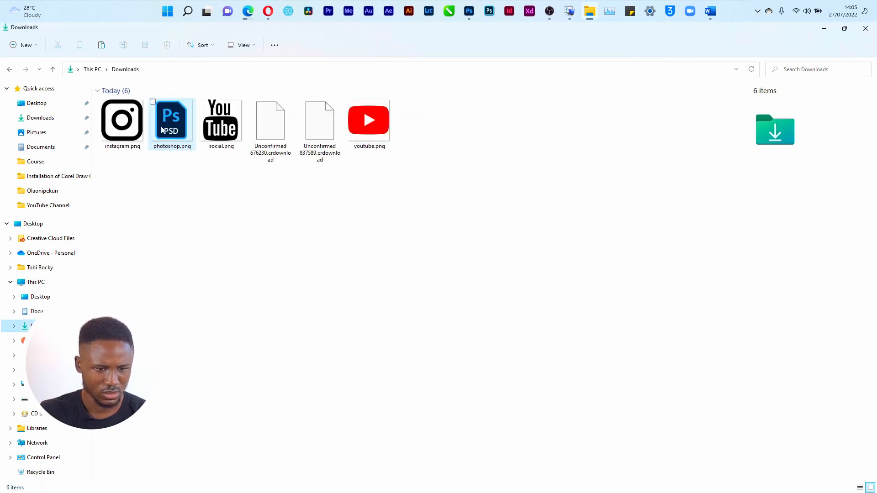
pyautogui.click(221, 122)
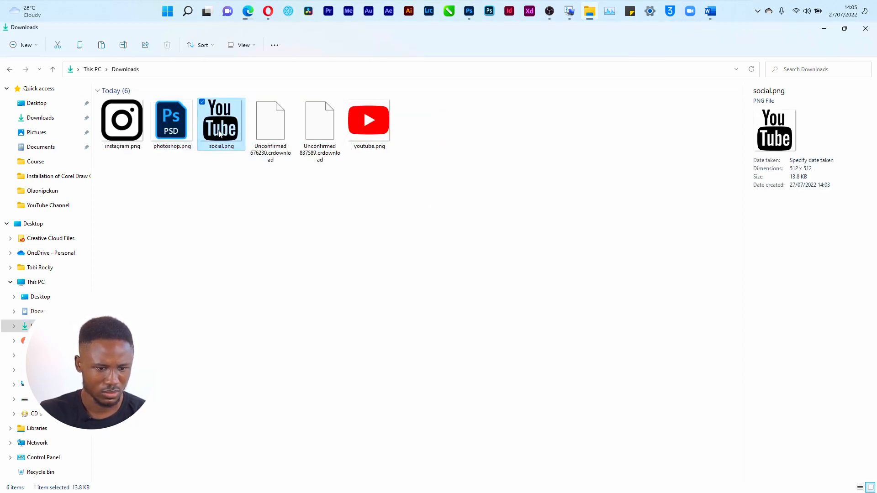
pyautogui.keyDown('ctrl'); pyautogui.click(360, 140); pyautogui.keyUp('ctrl')
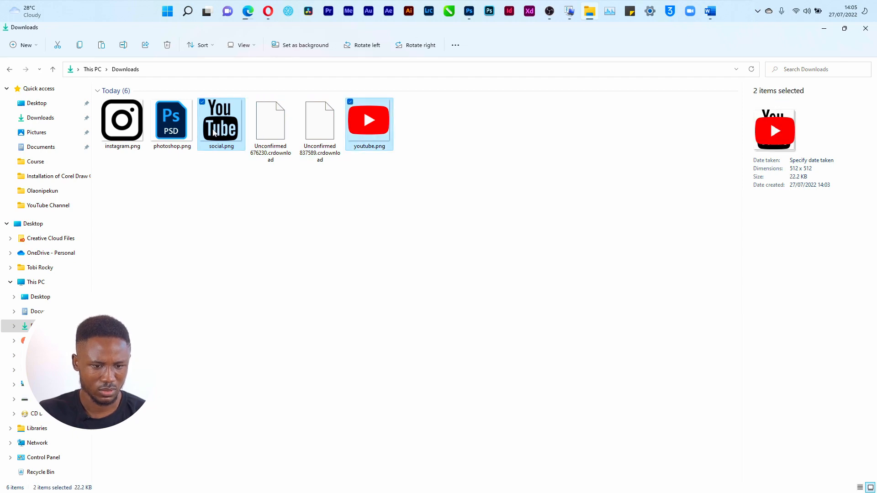
pyautogui.moveTo(359, 140); pyautogui.dragTo(291, 278)
pyautogui.hotkey('alt', 'Tab')
pyautogui.hotkey('alt', 'Tab')
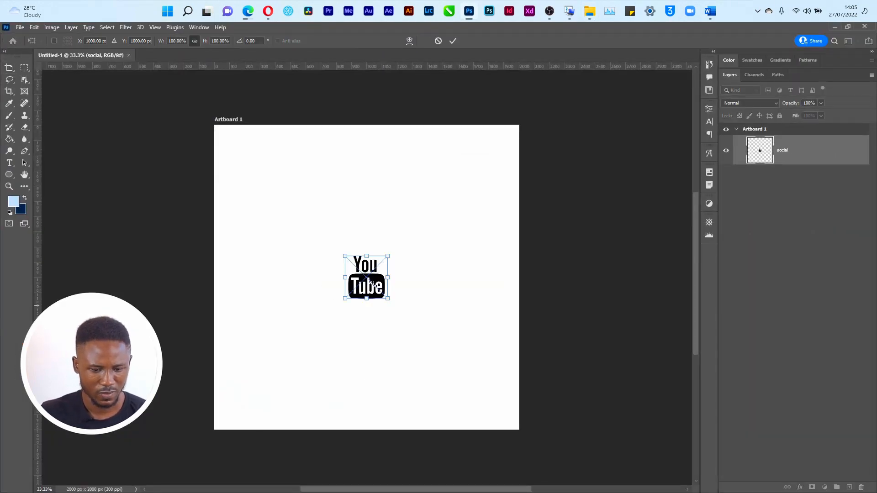
# Scale the black YouTube logo to about 57% near the artboard's upper edge and fit the shrunken red play icon beside it.
pyautogui.moveTo(373, 284); pyautogui.dragTo(323, 155)
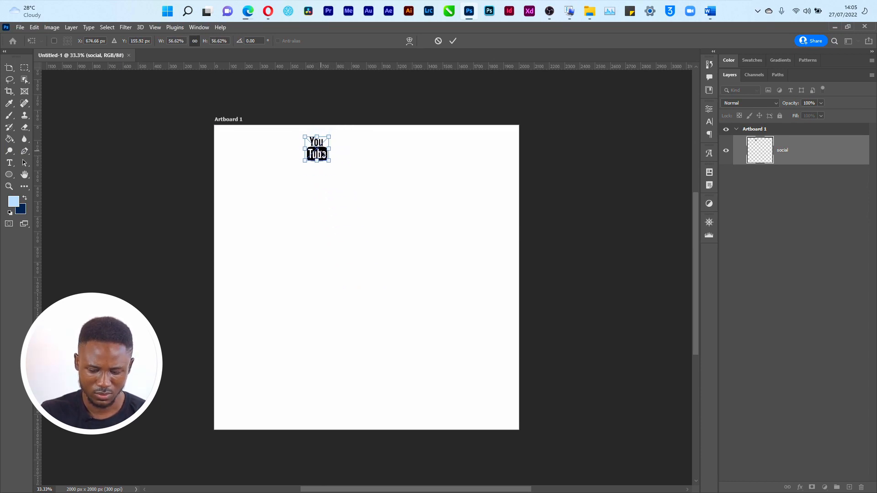
pyautogui.press('Return')
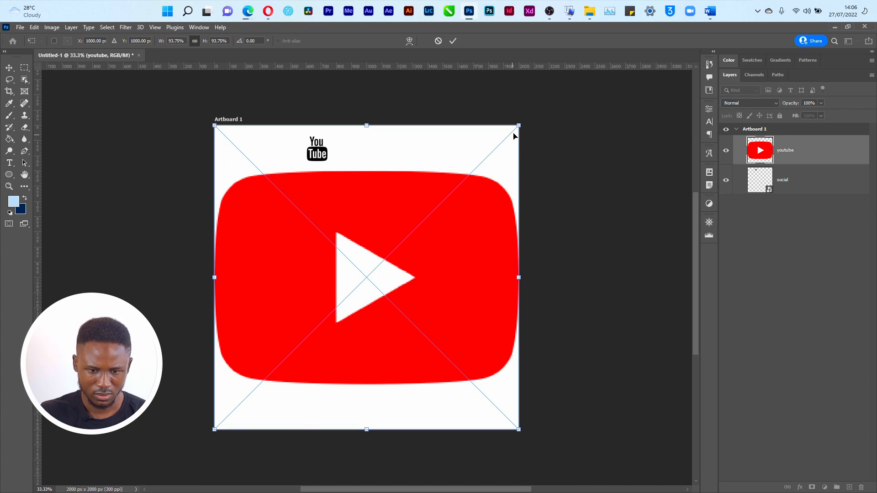
pyautogui.moveTo(514, 135); pyautogui.dragTo(357, 157)
pyautogui.press('Return')
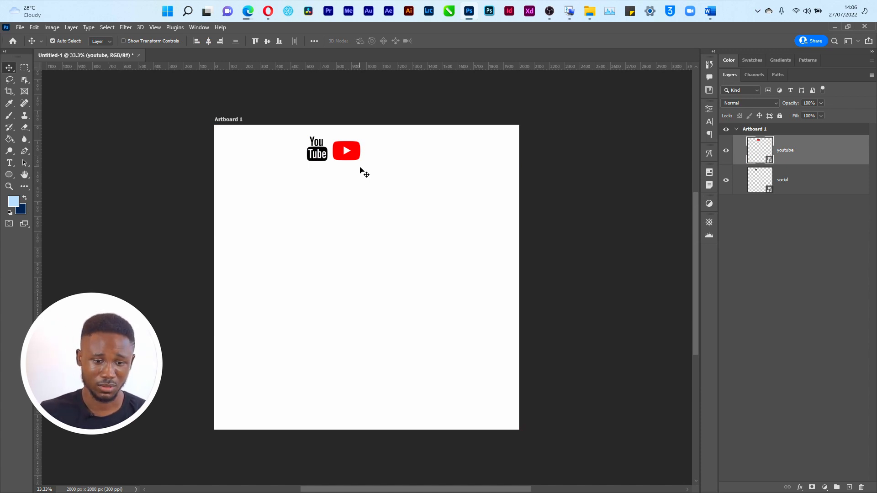
# Add the text "The Magic Maker" in Roboto Bold in the middle of the artboard.
pyautogui.press('t')
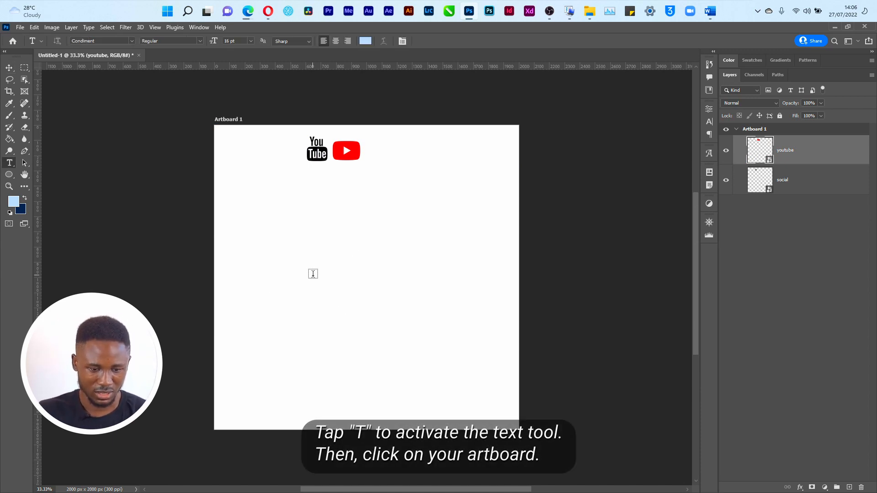
pyautogui.click(311, 274)
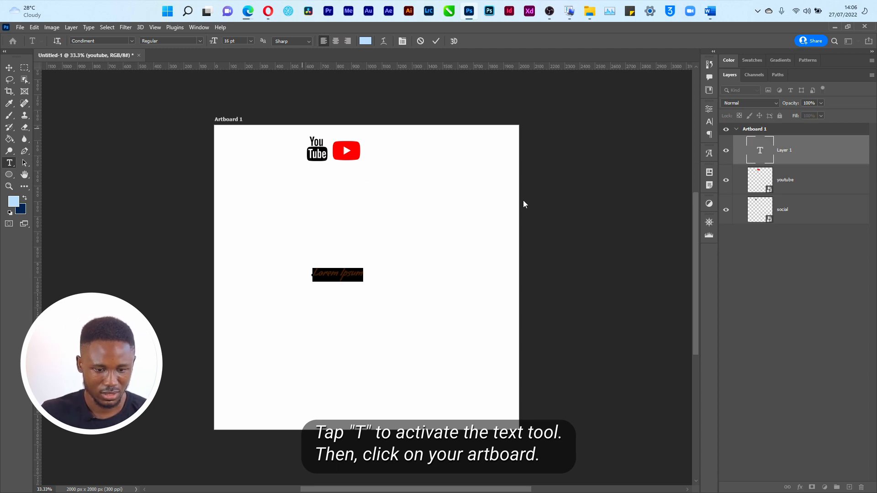
pyautogui.click(710, 124)
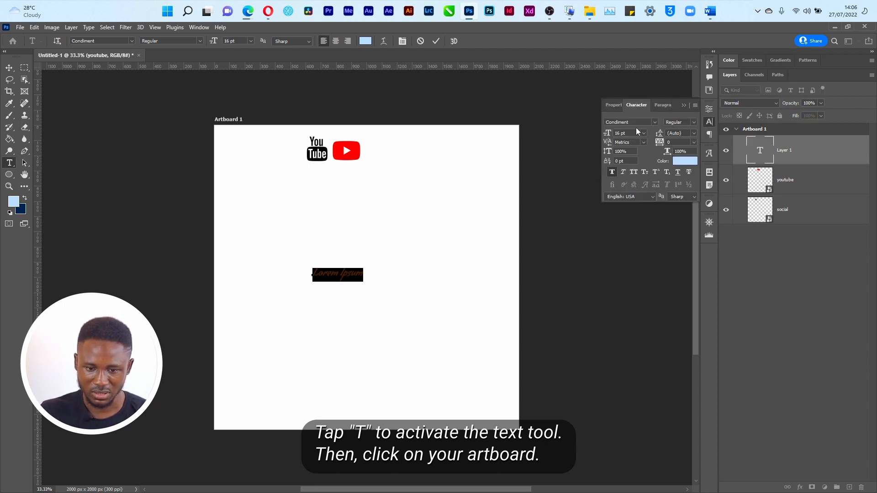
pyautogui.click(654, 122)
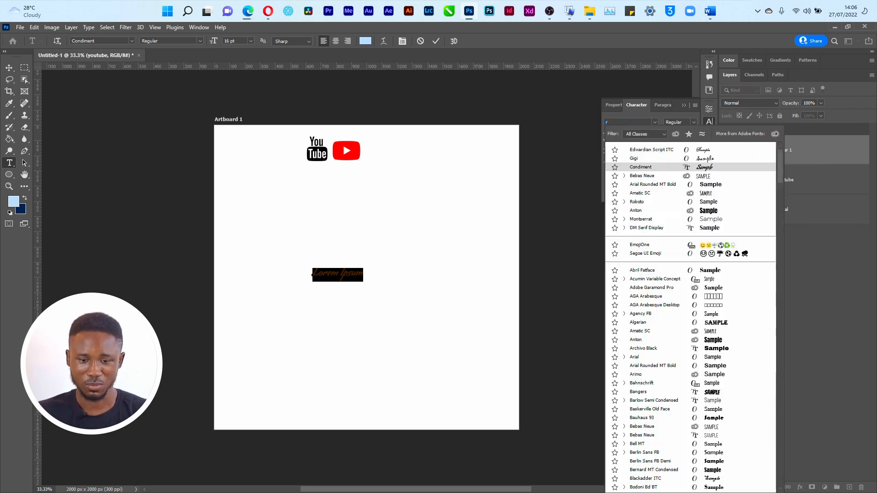
pyautogui.write('Roboto')
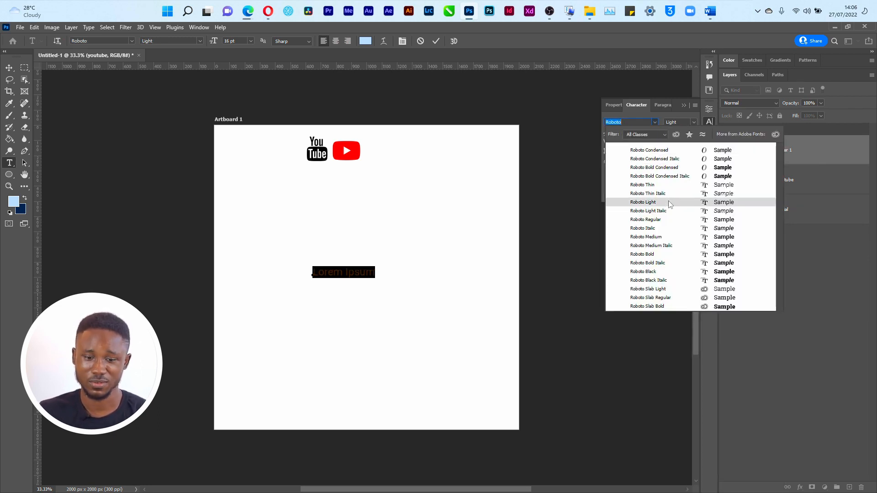
pyautogui.click(659, 253)
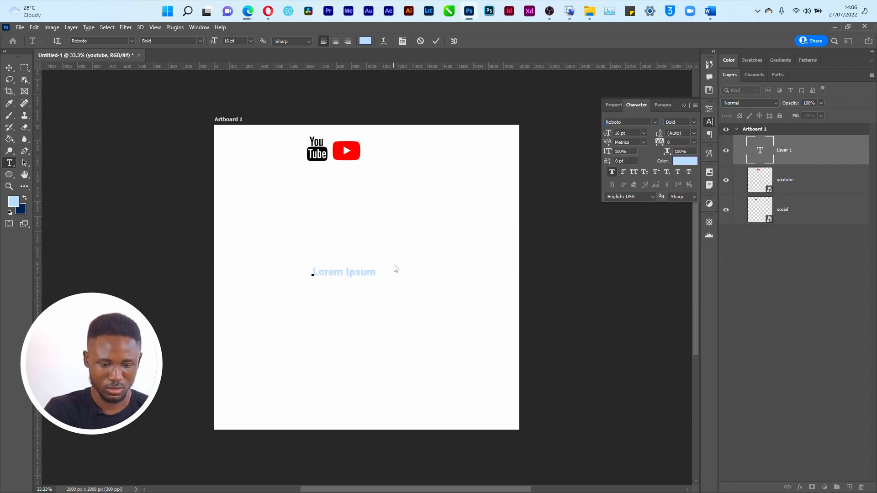
pyautogui.write('The Magic M')
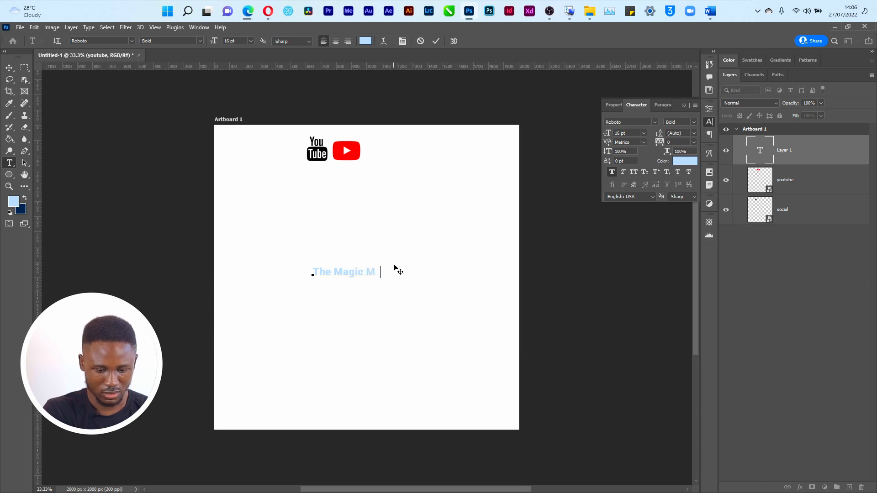
pyautogui.write('aker')
pyautogui.hotkey('ctrl', 'Return')
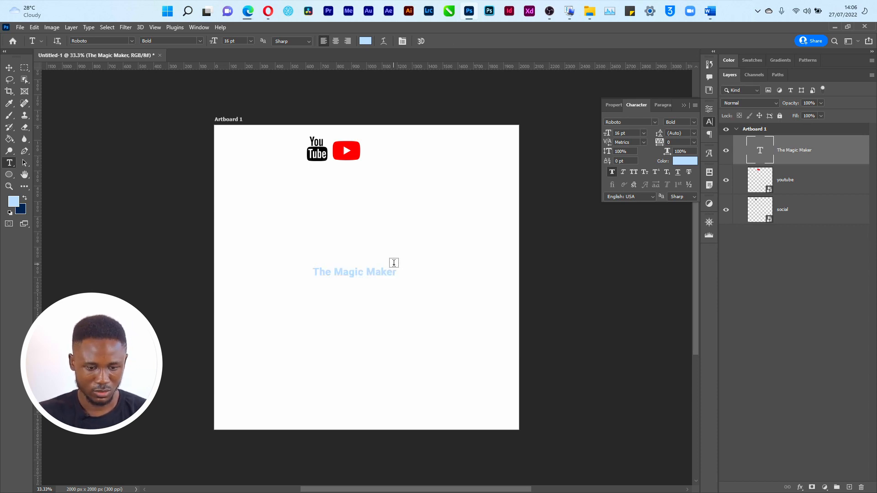
# Colour the "The Magic Maker" text black (000000) and move it to the right of the red play icon.
pyautogui.press('v')
pyautogui.click(692, 162)
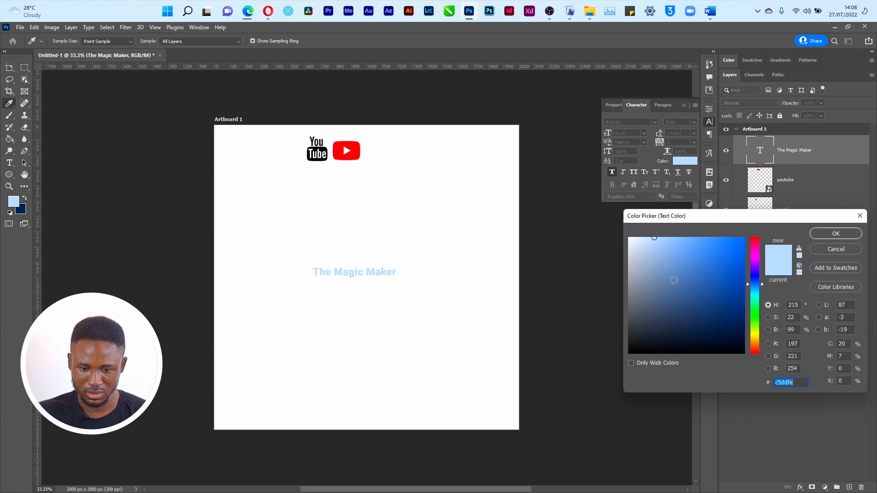
pyautogui.click(743, 352)
pyautogui.click(840, 235)
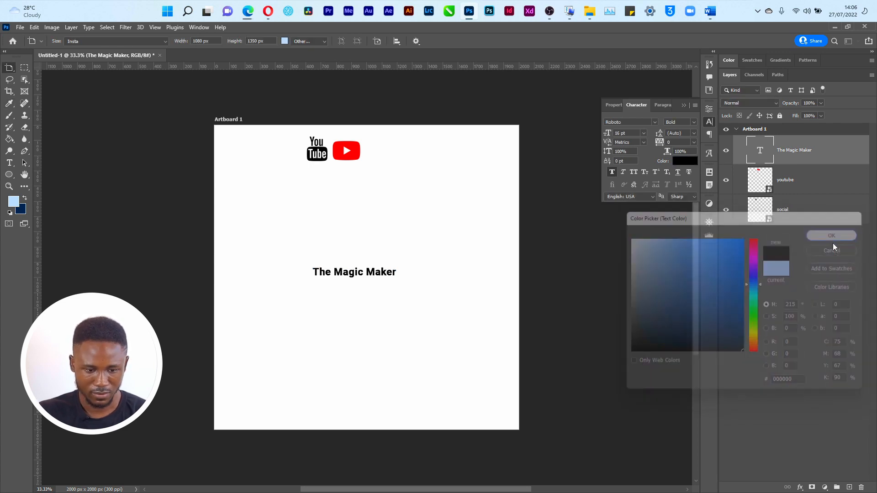
pyautogui.hotkey('shift', 'v')
pyautogui.moveTo(335, 270); pyautogui.dragTo(387, 149)
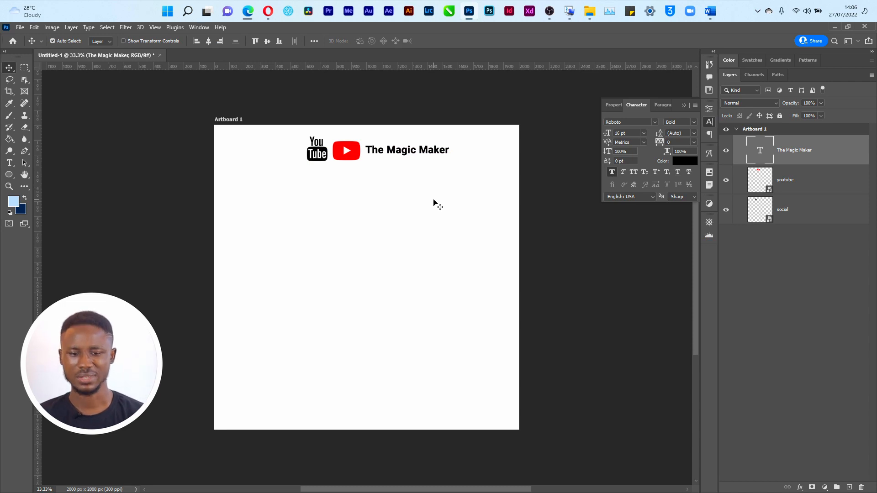
# Change "The Magic Maker" to the Bold Condensed style and enlarge it to about 22 pt.
pyautogui.click(689, 122)
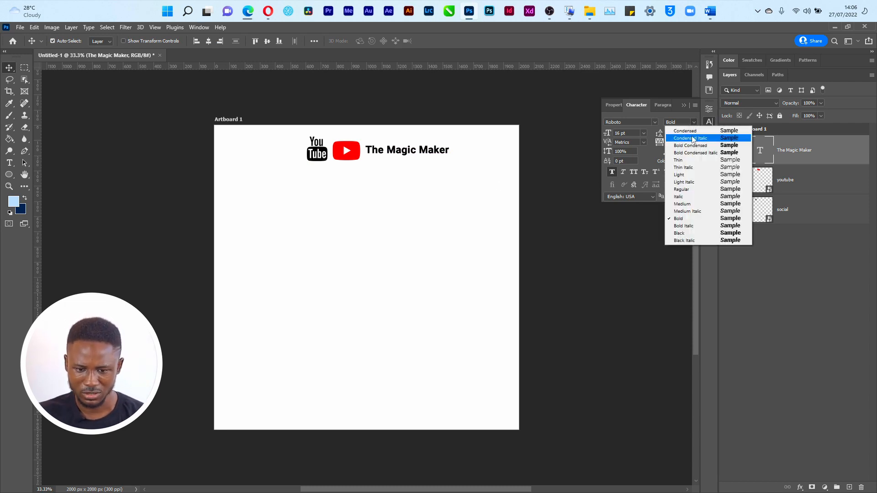
pyautogui.click(687, 147)
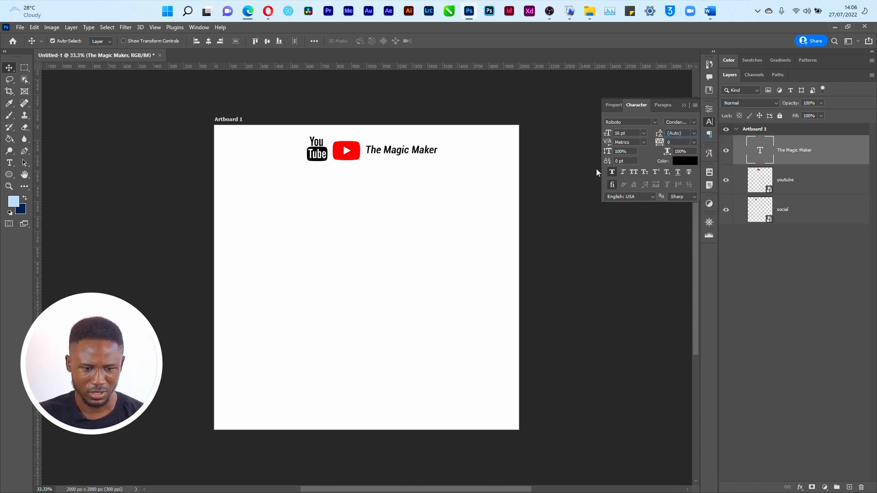
pyautogui.click(691, 125)
pyautogui.click(688, 156)
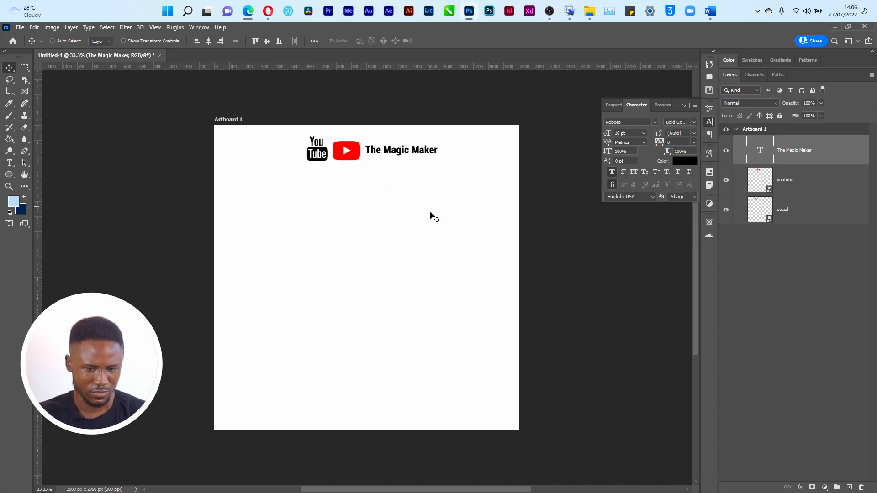
pyautogui.hotkey('ctrl', 't')
pyautogui.moveTo(443, 159); pyautogui.dragTo(463, 171)
pyautogui.press('Return')
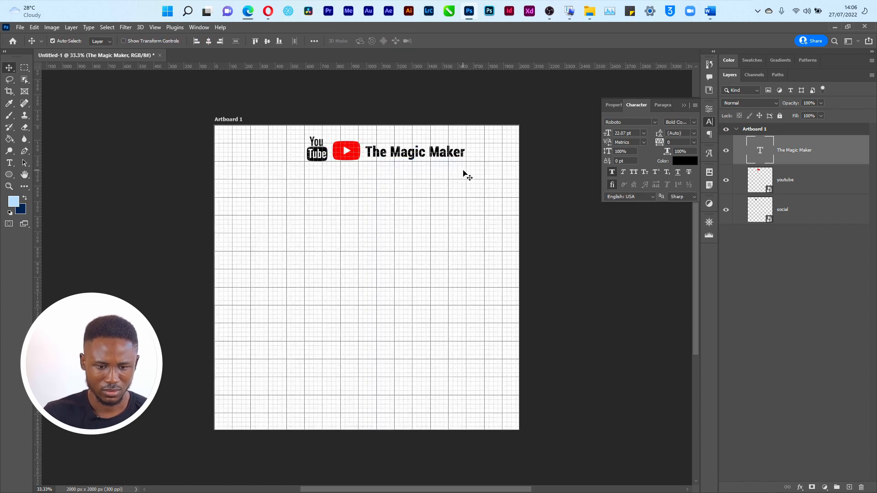
# Rearrange the header so "The Magic Maker" sits between the black YouTube logo and the red play icon.
pyautogui.hotkey('ctrl', "'")
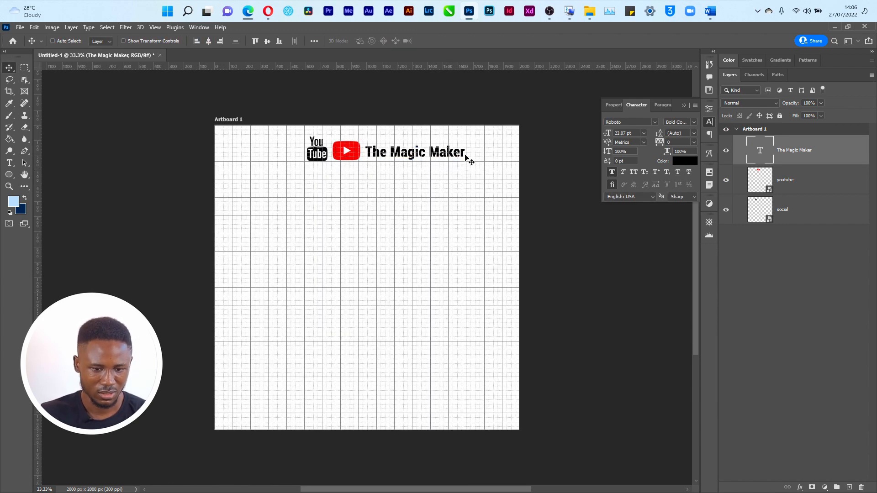
pyautogui.moveTo(310, 185); pyautogui.dragTo(393, 155)
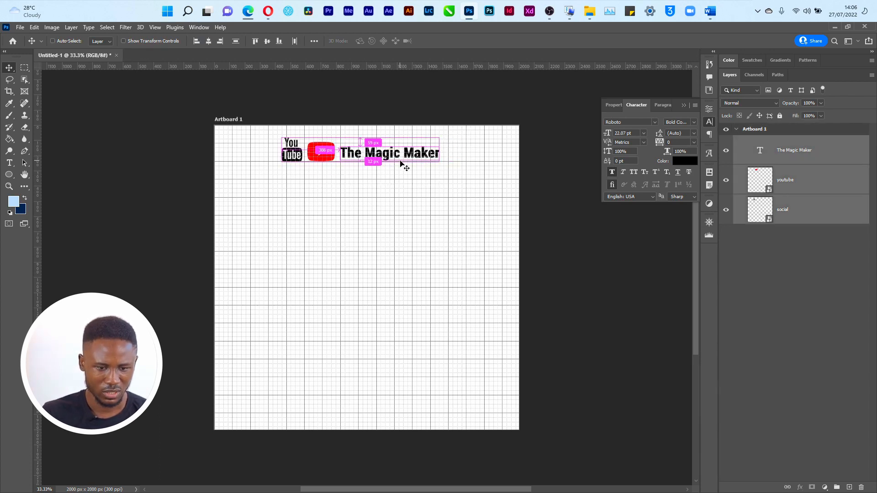
pyautogui.moveTo(326, 150); pyautogui.dragTo(493, 158)
pyautogui.hotkey('ctrl', 'z')
pyautogui.hotkey('ctrl', 'z')
pyautogui.click(330, 182)
pyautogui.moveTo(499, 153); pyautogui.dragTo(410, 158)
pyautogui.click(486, 161)
pyautogui.moveTo(485, 161); pyautogui.dragTo(455, 157)
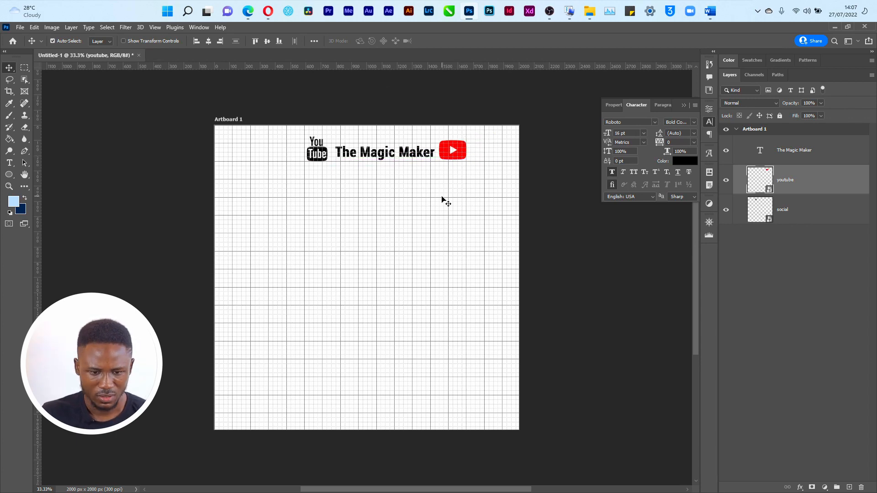
# Try to align the black YouTube logo, the channel name and the red play icon by their horizontal centres.
pyautogui.moveTo(442, 198); pyautogui.dragTo(322, 140)
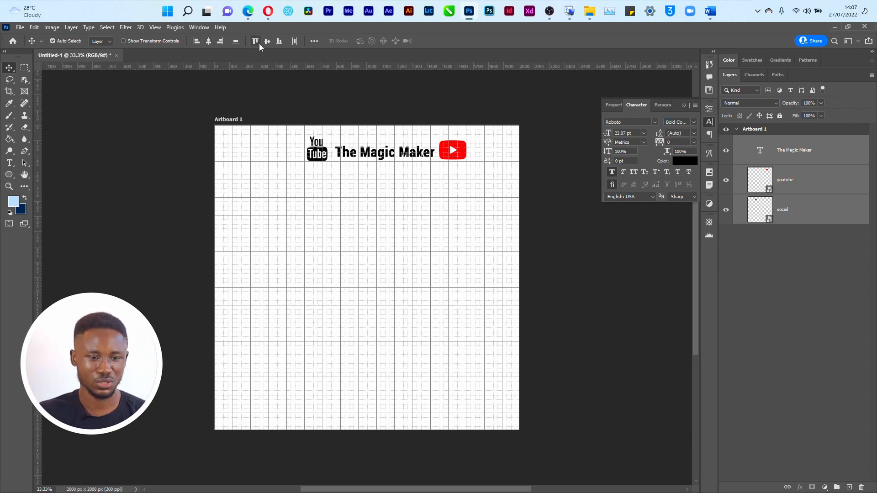
pyautogui.click(210, 41)
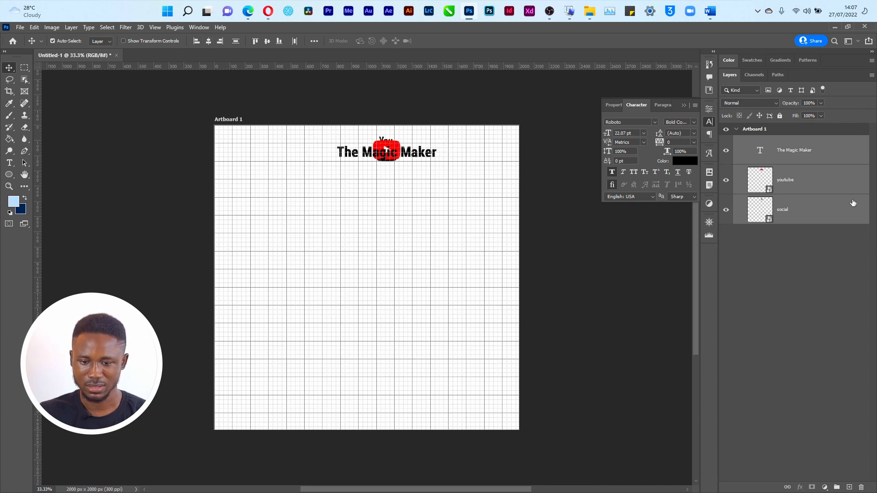
pyautogui.hotkey('ctrl', 'z')
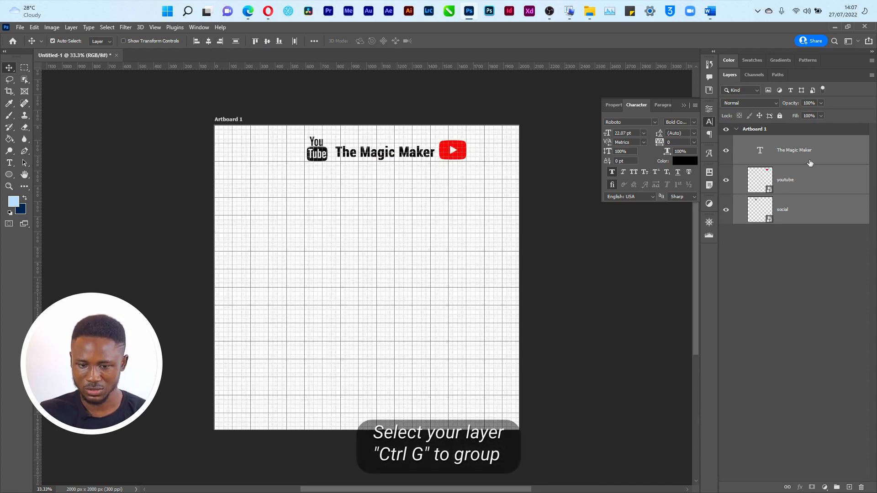
# Group the "The Magic Maker", youtube and social layers and name the group "Header".
pyautogui.click(808, 209)
pyautogui.keyDown('shift'); pyautogui.click(807, 153); pyautogui.keyUp('shift')
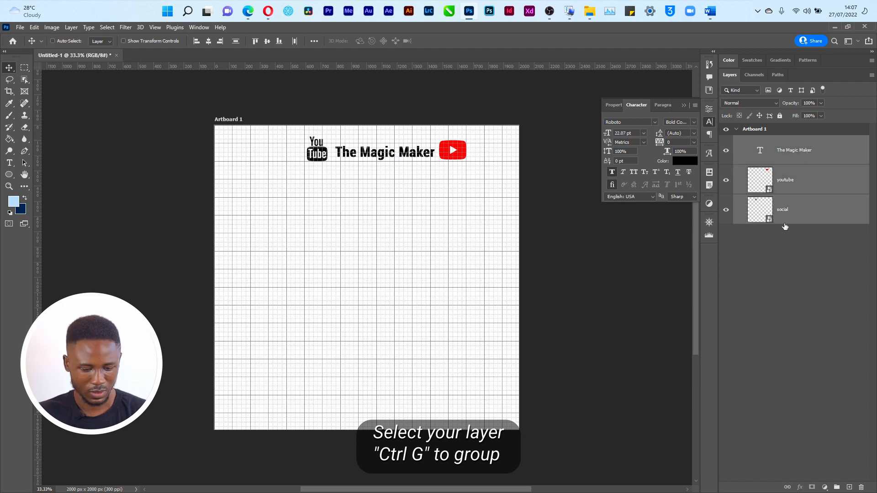
pyautogui.hotkey('ctrl', 'g')
pyautogui.doubleClick(775, 141)
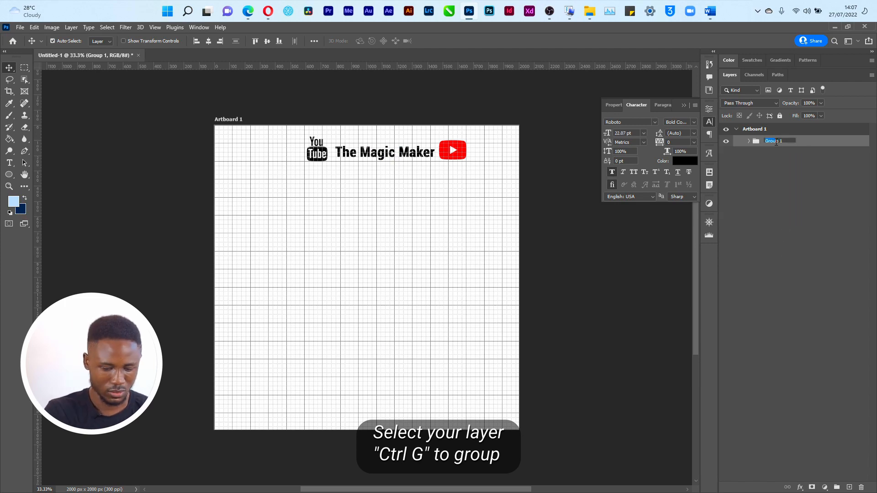
pyautogui.write('eader')
pyautogui.press('Return')
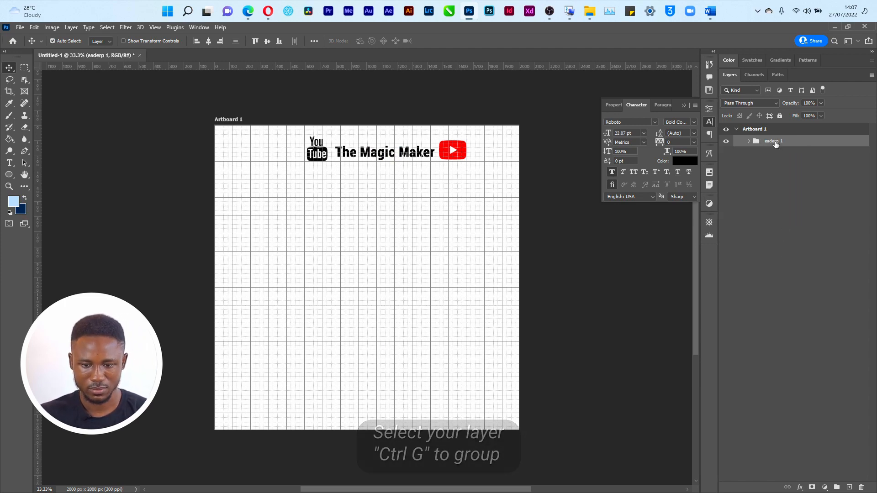
pyautogui.doubleClick(776, 142)
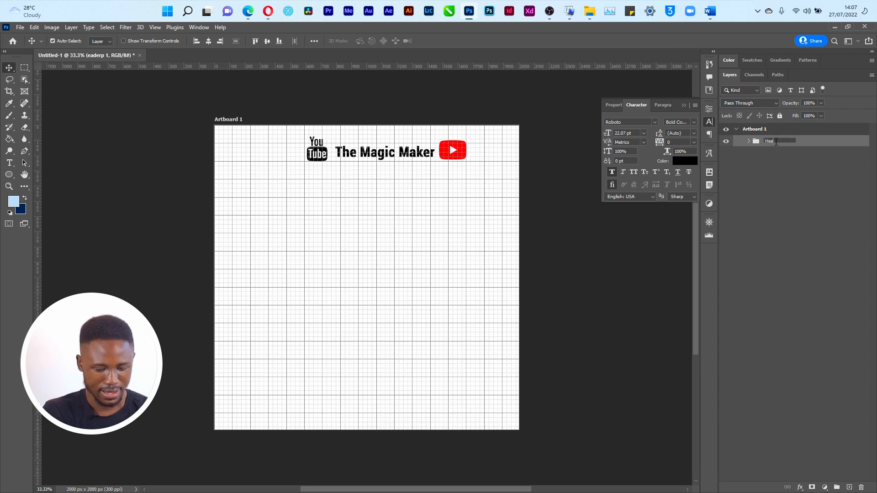
pyautogui.press('Return')
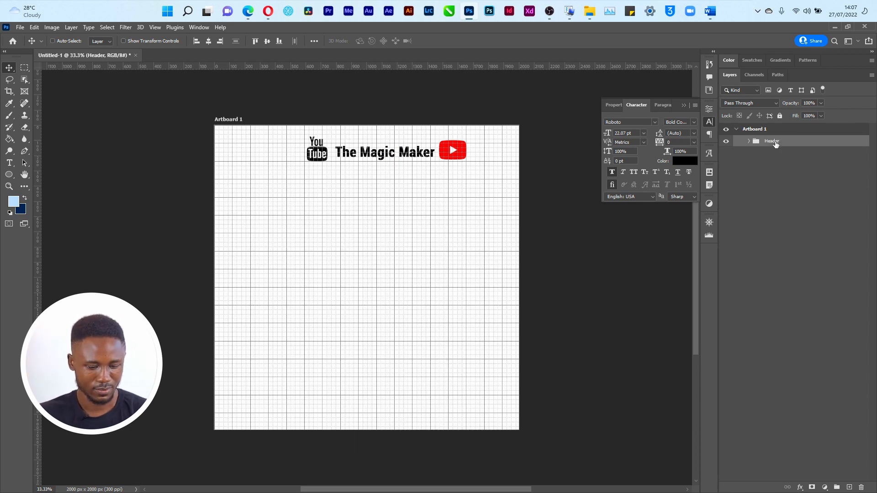
# Centre the Header group horizontally on the artboard.
pyautogui.hotkey('ctrl', 't')
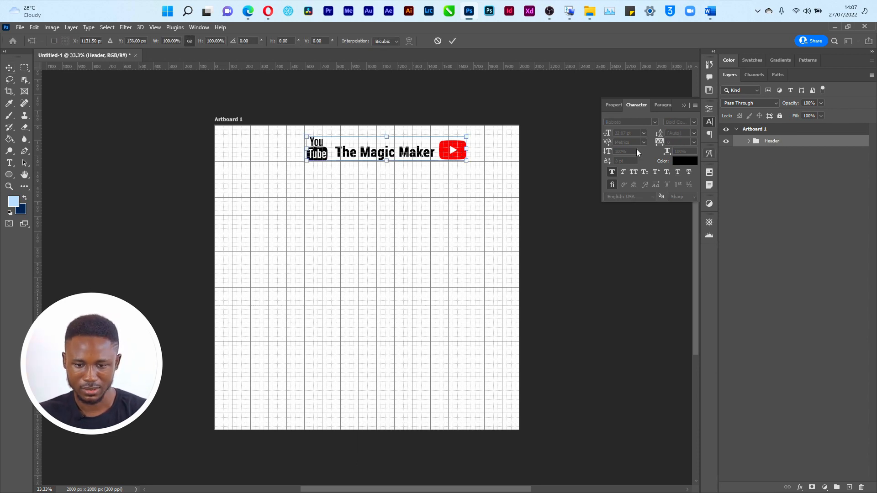
pyautogui.click(449, 40)
pyautogui.click(210, 40)
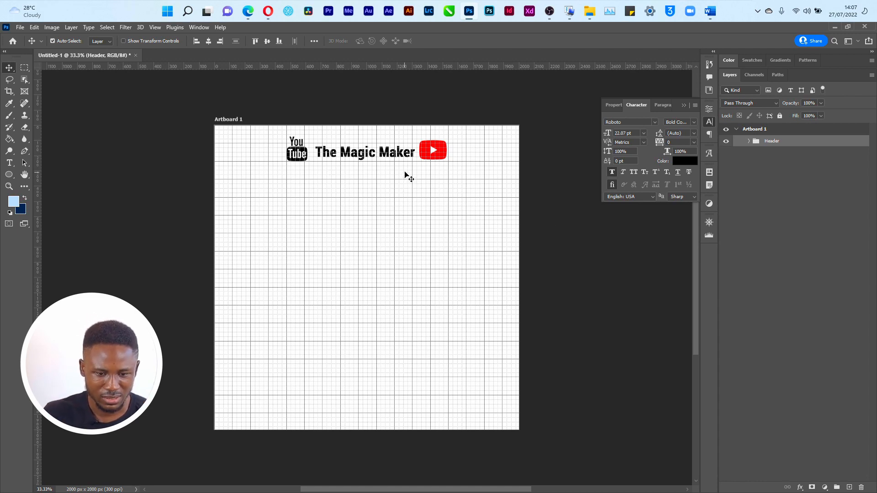
# Add horizontal guides at the black logo's upper and lower edges and scale the red play icon to about 9.77% to fit between them.
pyautogui.moveTo(348, 67); pyautogui.dragTo(350, 136)
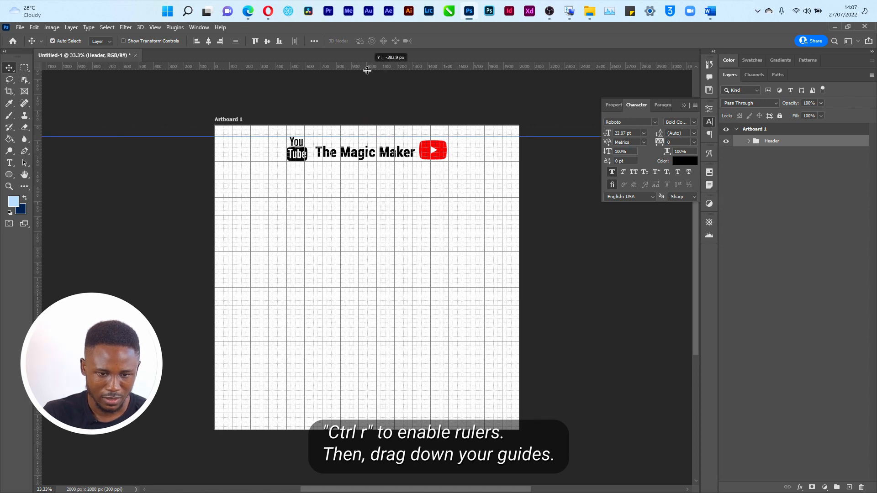
pyautogui.moveTo(386, 67); pyautogui.dragTo(367, 162)
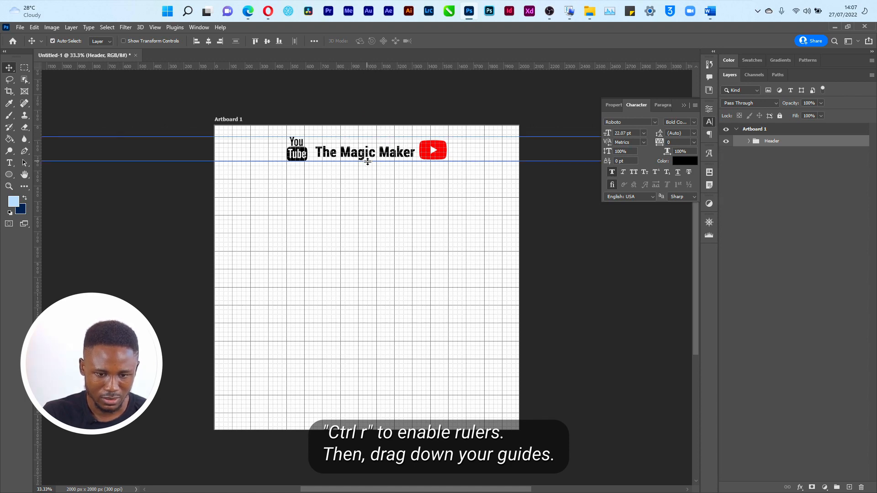
pyautogui.click(438, 148)
pyautogui.hotkey('ctrl', 't')
pyautogui.moveTo(448, 135); pyautogui.dragTo(443, 152)
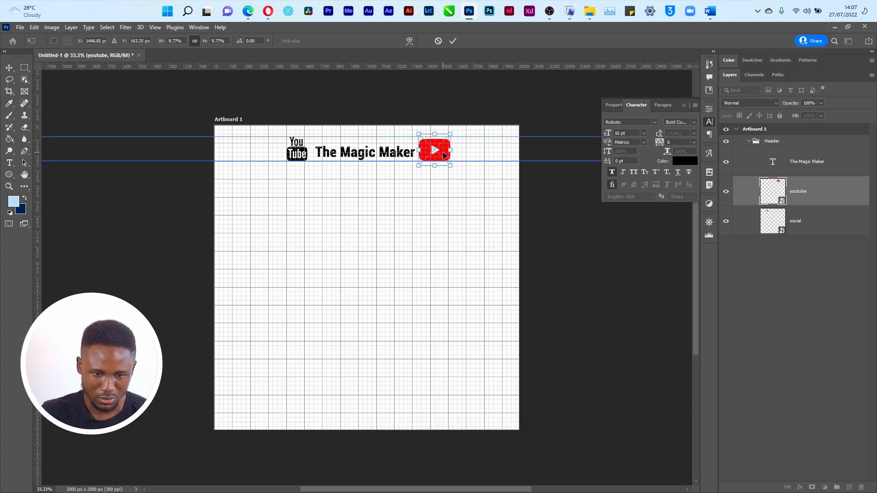
pyautogui.press('Return')
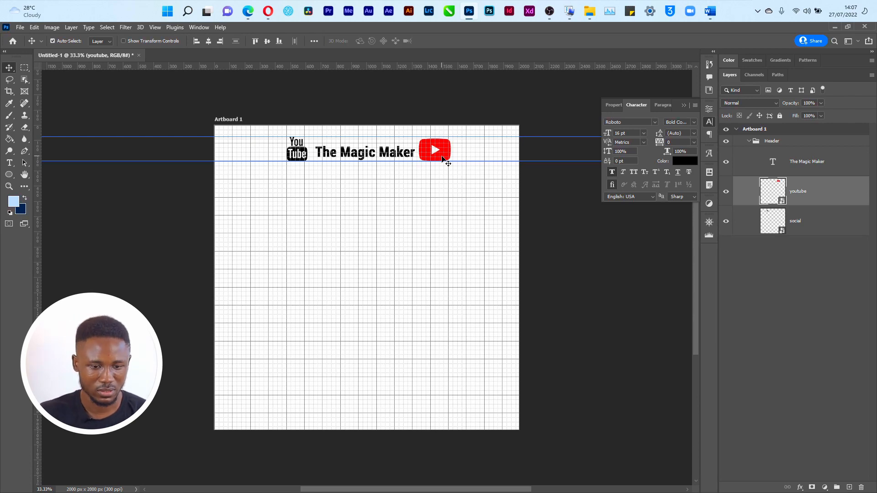
# Set the font size of "The Magic Maker" to 24 pt.
pyautogui.click(396, 160)
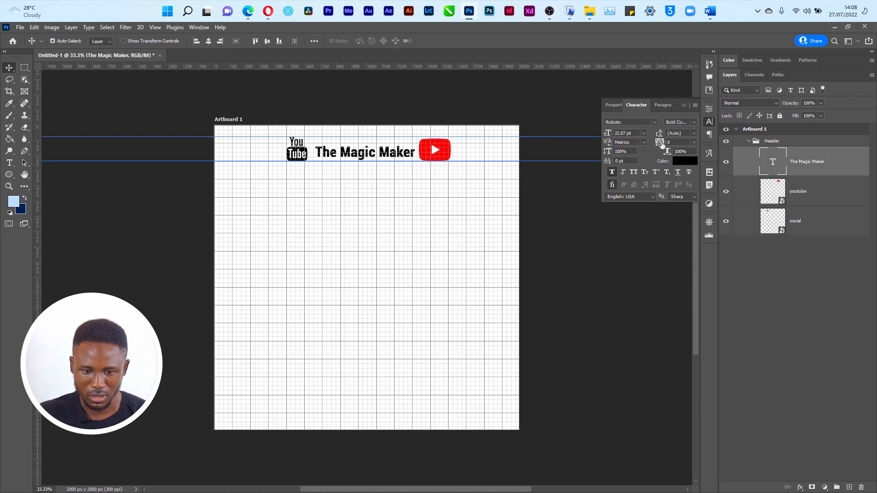
pyautogui.click(644, 133)
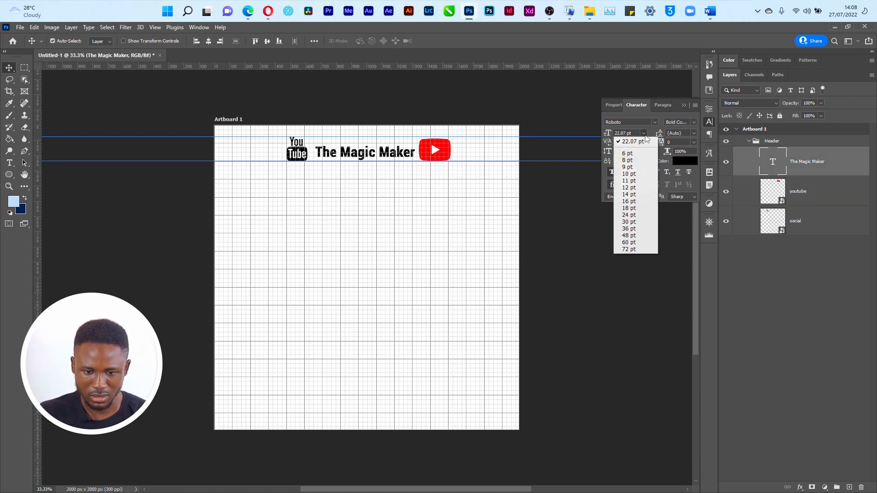
pyautogui.click(644, 214)
# Reposition the channel name, the black YouTube logo and the red play icon so small gaps separate them between the guides.
pyautogui.moveTo(402, 160); pyautogui.dragTo(398, 160)
pyautogui.moveTo(301, 154); pyautogui.dragTo(296, 155)
pyautogui.moveTo(361, 155); pyautogui.dragTo(357, 155)
pyautogui.click(209, 41)
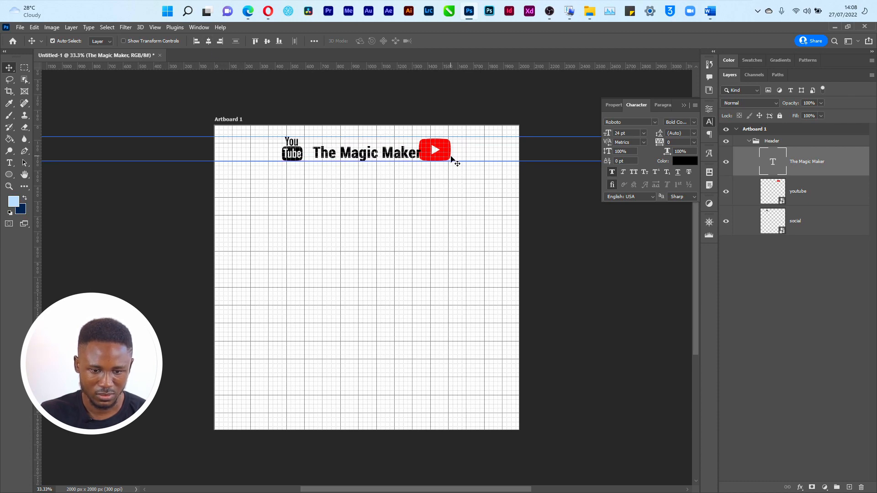
pyautogui.moveTo(452, 159); pyautogui.dragTo(461, 160)
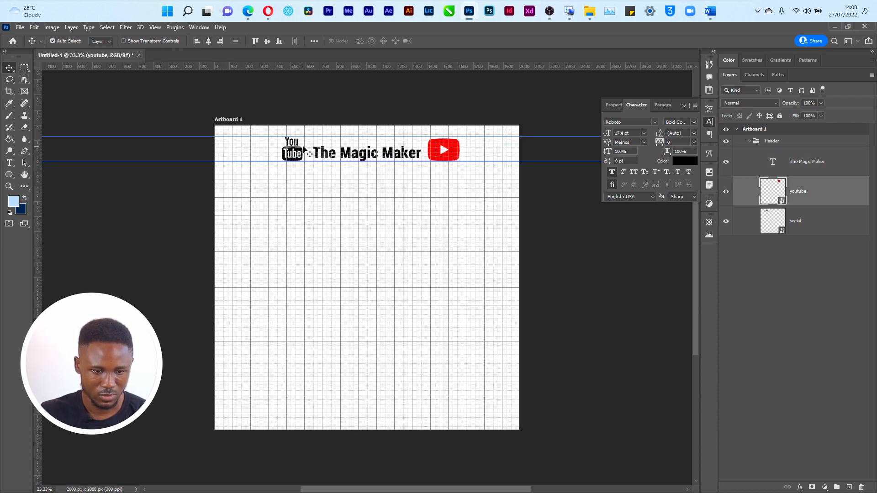
pyautogui.moveTo(299, 151); pyautogui.dragTo(303, 150)
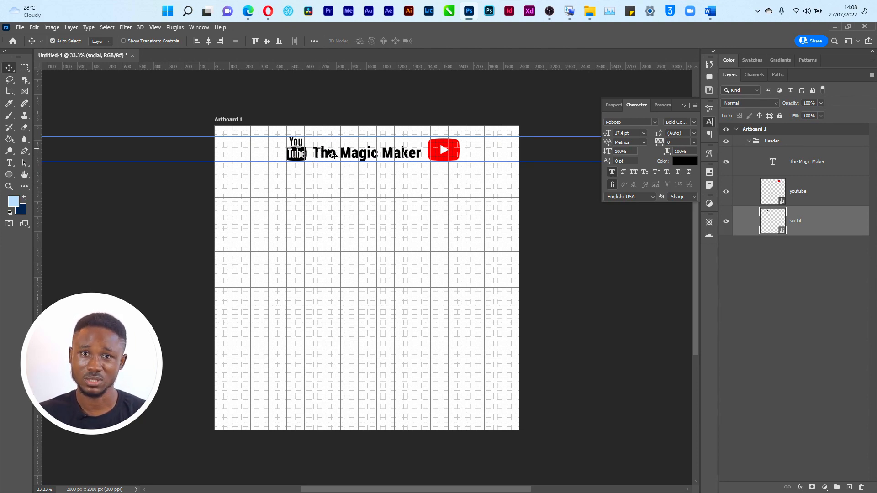
# Measure the header gaps and nudge the red play icon closer to the channel name to match the gap beside the black logo.
pyautogui.press('ctrl')
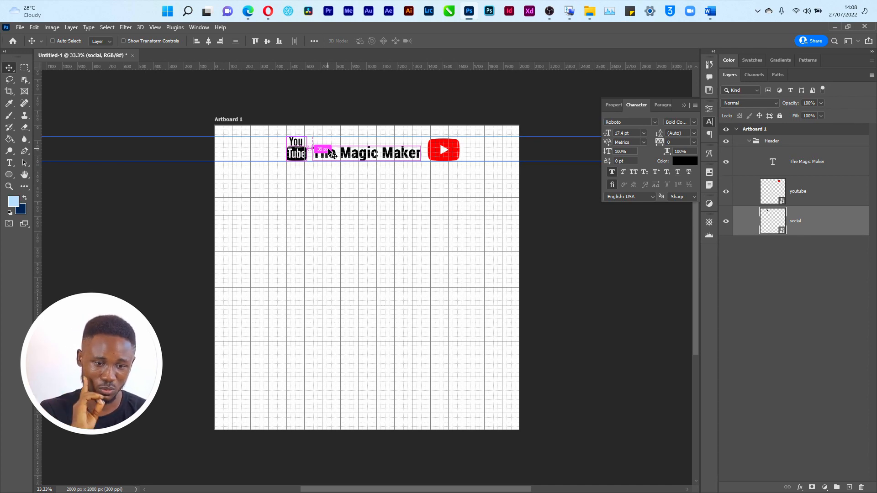
pyautogui.click(446, 160)
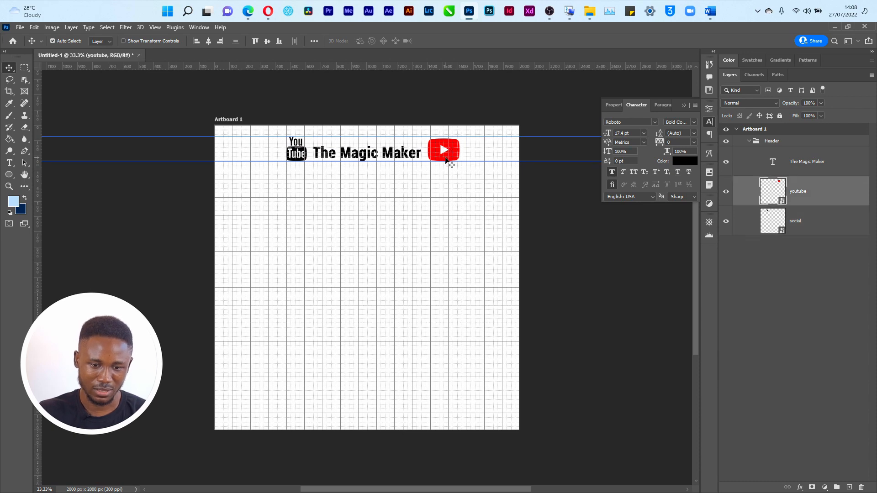
pyautogui.press('ctrl')
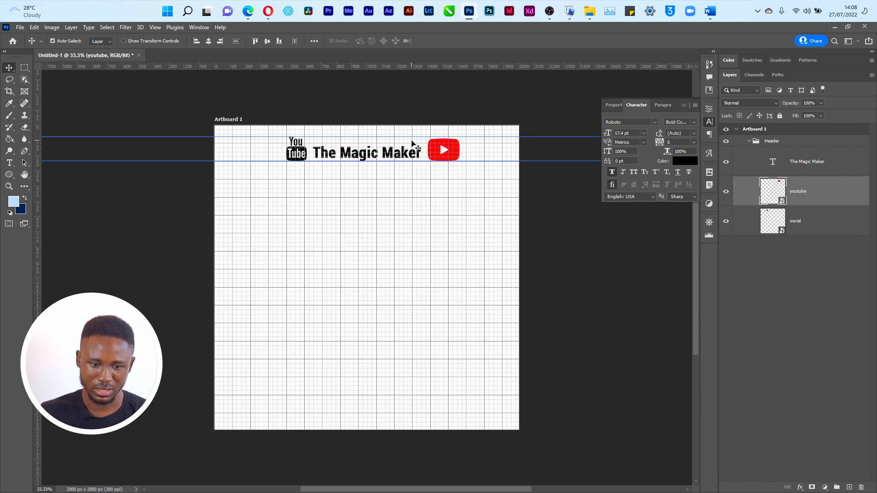
pyautogui.press('ctrl')
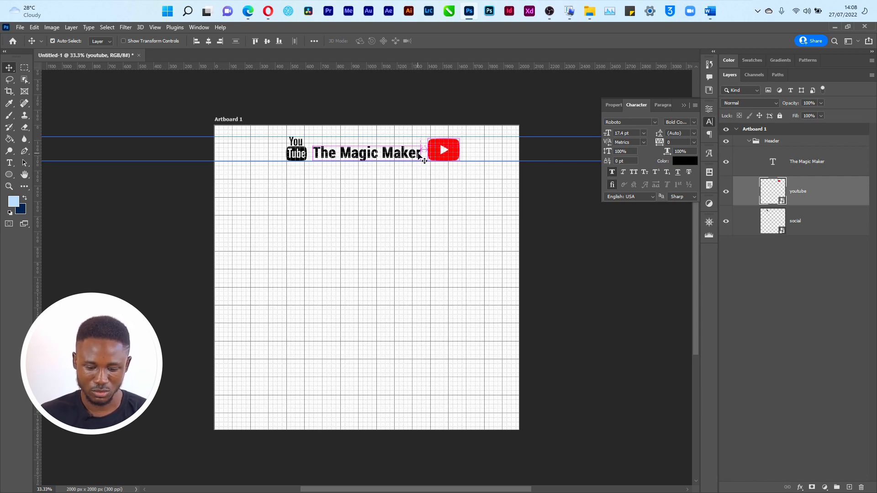
pyautogui.press('Left')
pyautogui.press('Left')
pyautogui.press('Left')
pyautogui.press('Left')
pyautogui.press('Left')
pyautogui.press('Left')
pyautogui.press('Left')
pyautogui.press('Left')
pyautogui.press('Left')
pyautogui.press('Left')
pyautogui.press('Left')
pyautogui.press('Left')
pyautogui.press('ctrl')
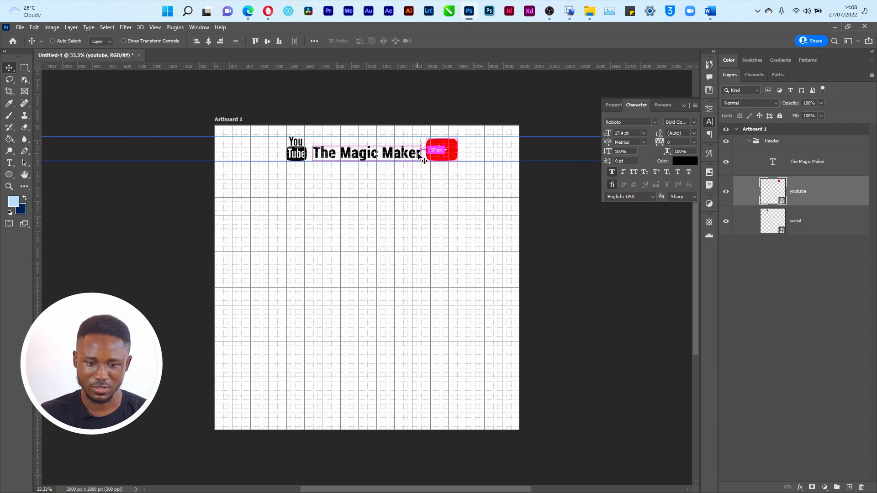
pyautogui.press('Right')
pyautogui.press('Right')
pyautogui.press('Right')
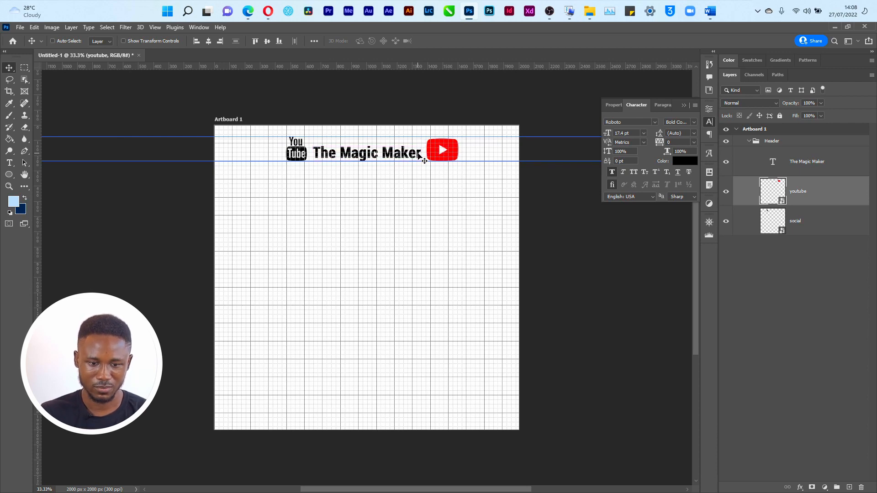
pyautogui.press('ctrl')
pyautogui.press('ctrl')
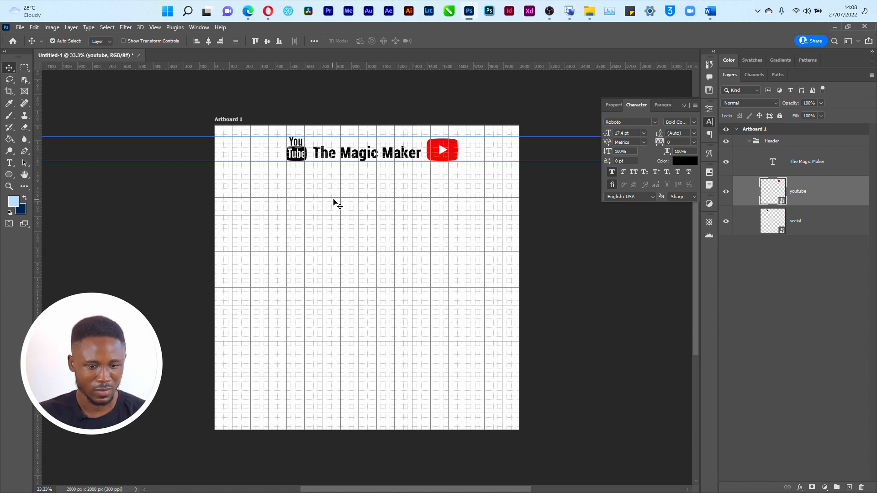
# Switch to the Freepik phone mockup results in the browser and open the angled smartphone mockup with the mountain sunset screen.
pyautogui.hotkey('alt', 'Tab')
pyautogui.hotkey('alt', 'Tab')
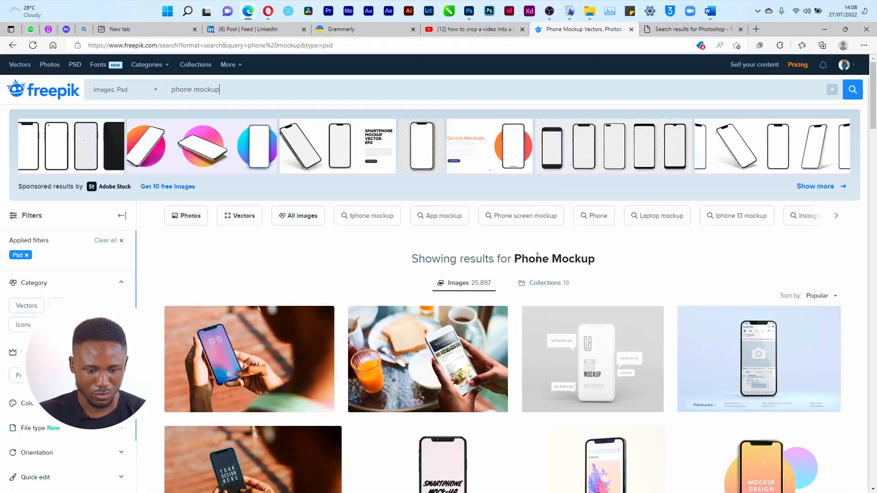
pyautogui.scroll(-4, 854, 155)
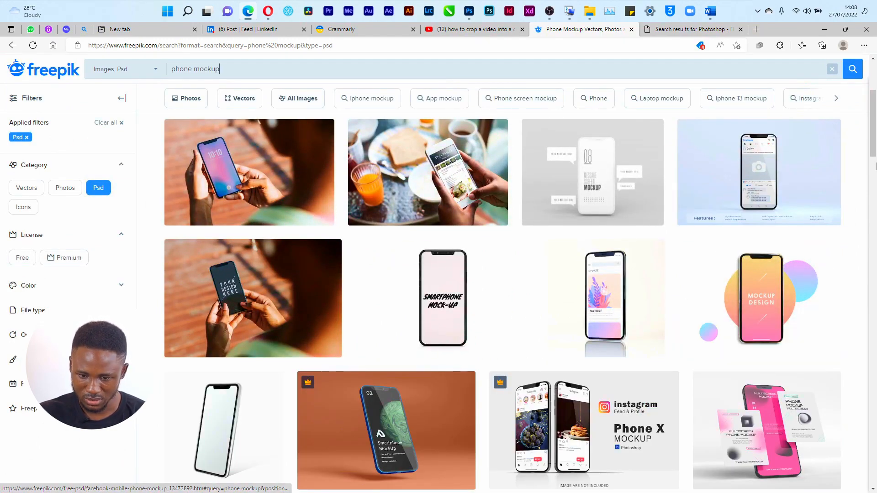
pyautogui.moveTo(873, 146); pyautogui.dragTo(873, 164)
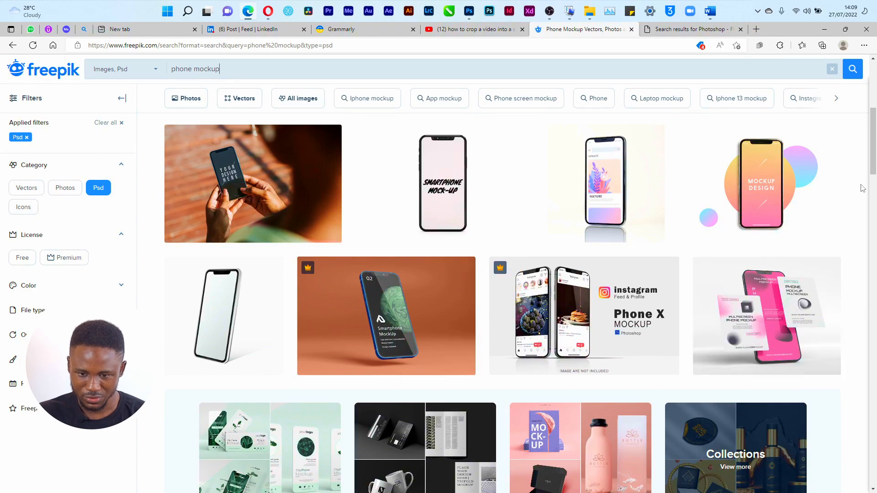
pyautogui.moveTo(872, 160); pyautogui.dragTo(874, 198)
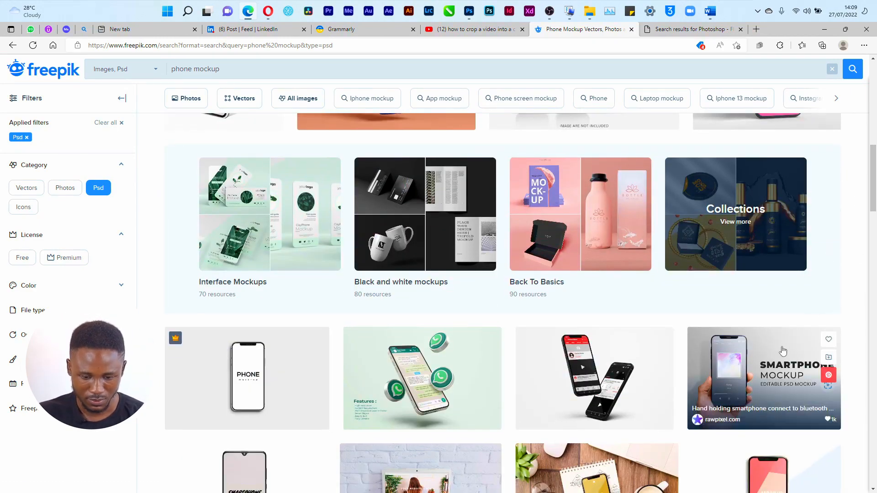
pyautogui.scroll(-5, 779, 370)
pyautogui.scroll(-5, 780, 372)
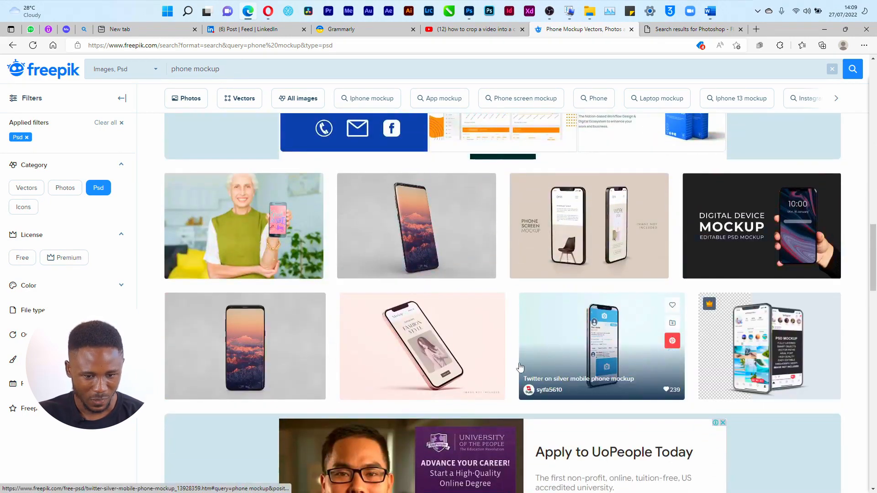
pyautogui.click(383, 223)
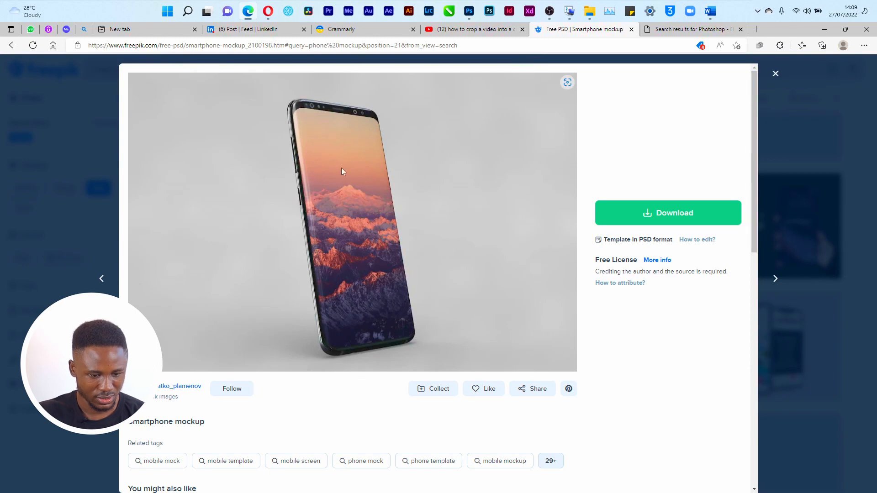
# Download the angled smartphone mockup from Freepik with the free attribution-required option.
pyautogui.click(642, 215)
pyautogui.click(651, 337)
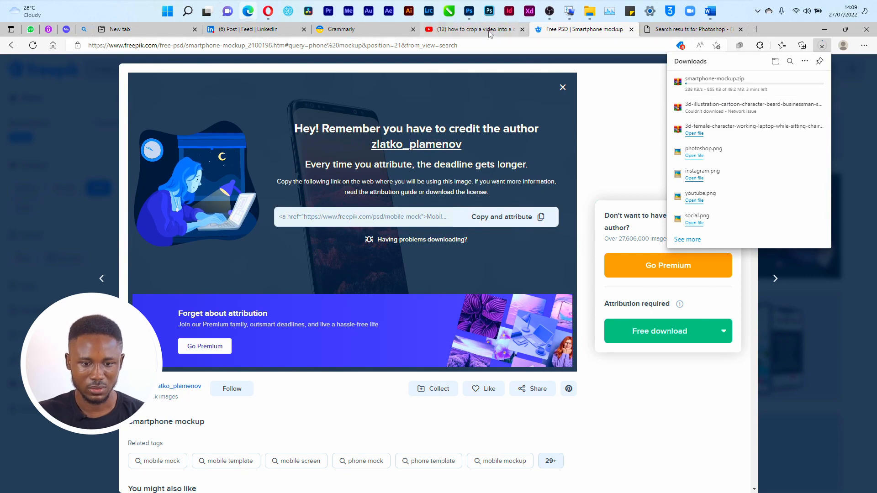
pyautogui.click(674, 30)
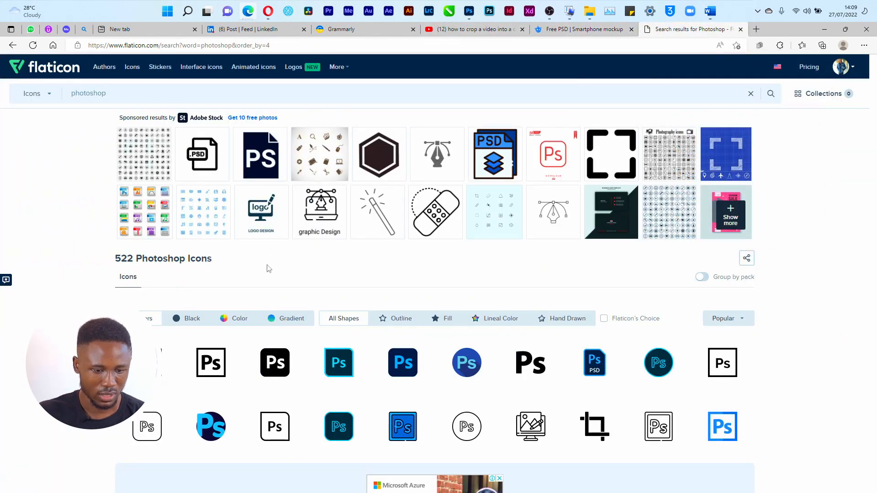
# Switch to the Downloads folder and place the instagram image onto the artboard in Photoshop.
pyautogui.press('super+Tab')
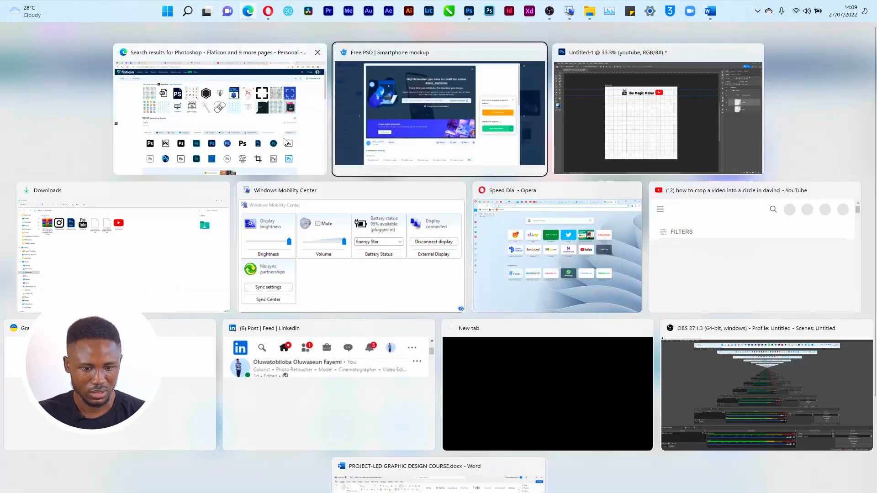
pyautogui.click(156, 264)
pyautogui.moveTo(165, 141); pyautogui.dragTo(448, 400)
pyautogui.press('super+Tab')
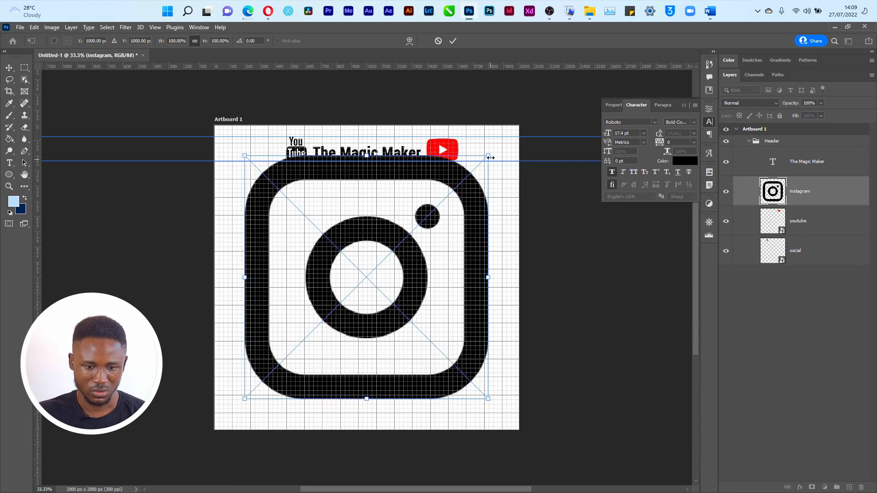
# Scale the Instagram icon to about 12.2% and position it near the artboard's lower edge, right of centre.
pyautogui.moveTo(490, 157); pyautogui.dragTo(449, 403)
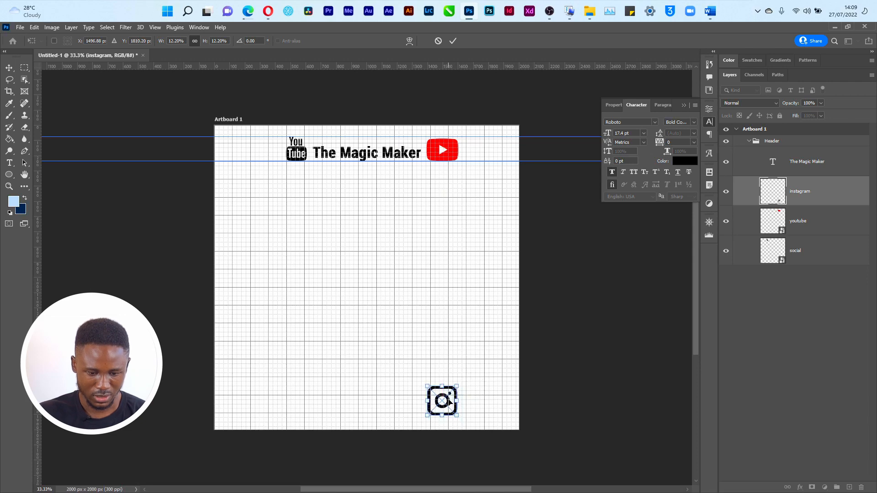
pyautogui.press('Return')
pyautogui.hotkey('shift', 'Left')
pyautogui.hotkey('shift', 'Left')
pyautogui.hotkey('shift', 'Left')
pyautogui.hotkey('shift', 'Left')
pyautogui.hotkey('shift', 'Left')
pyautogui.hotkey('shift', 'Left')
pyautogui.hotkey('shift', 'Left')
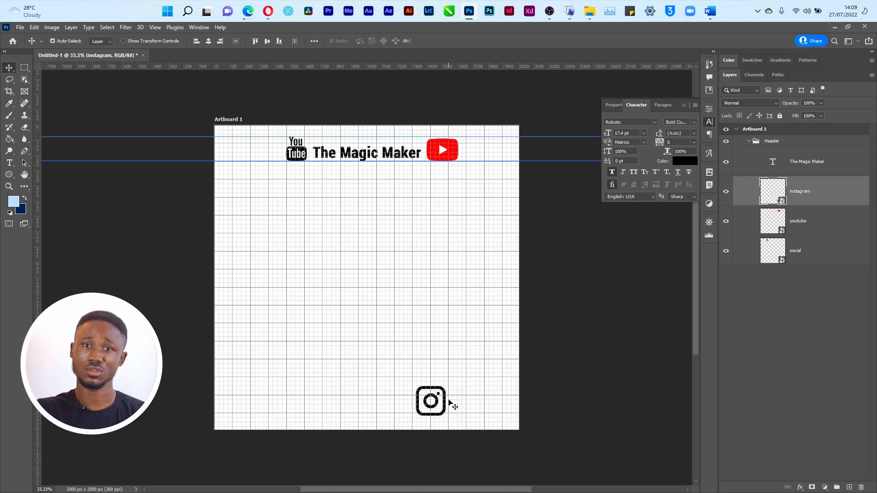
pyautogui.press('t')
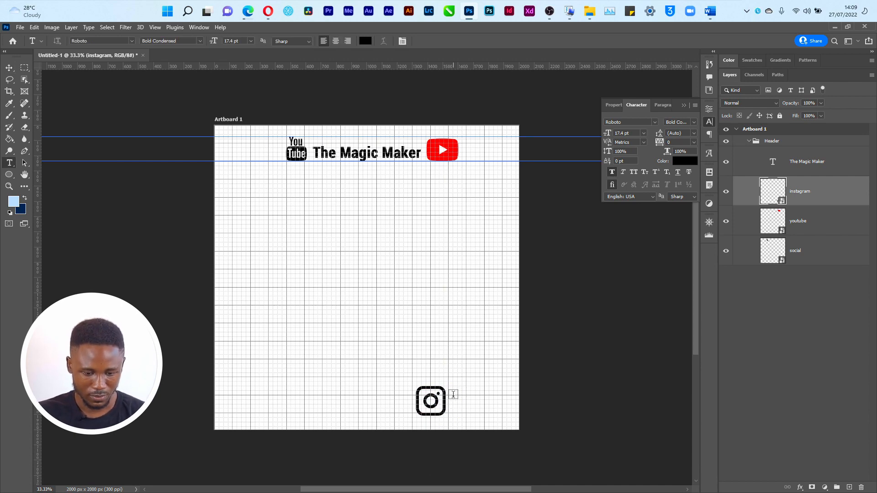
pyautogui.click(453, 394)
pyautogui.write('@rockyrobotd')
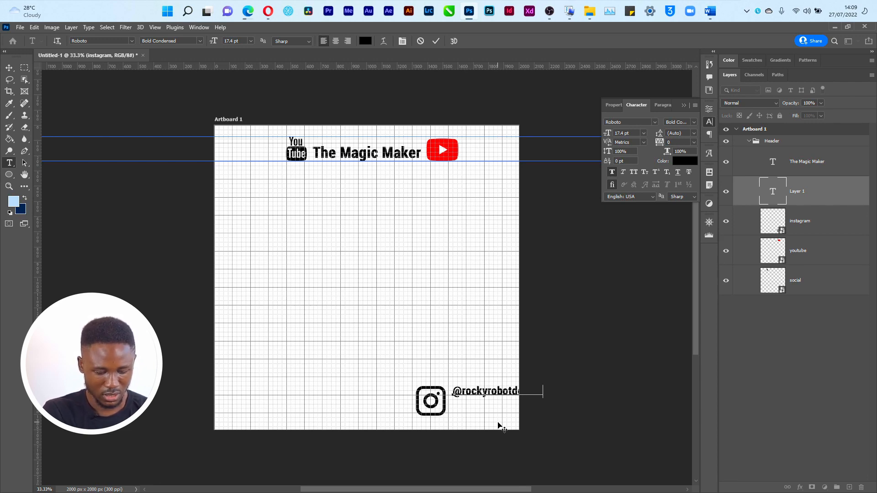
pyautogui.click(501, 428)
pyautogui.press('v')
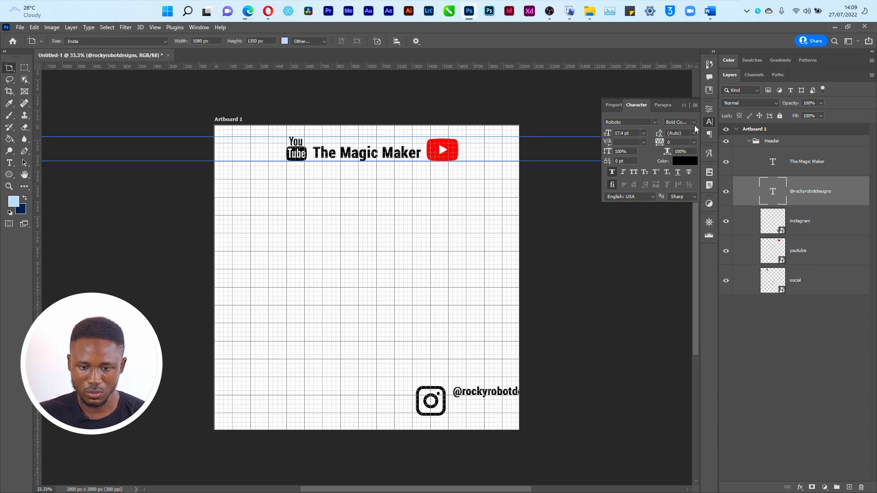
pyautogui.click(696, 124)
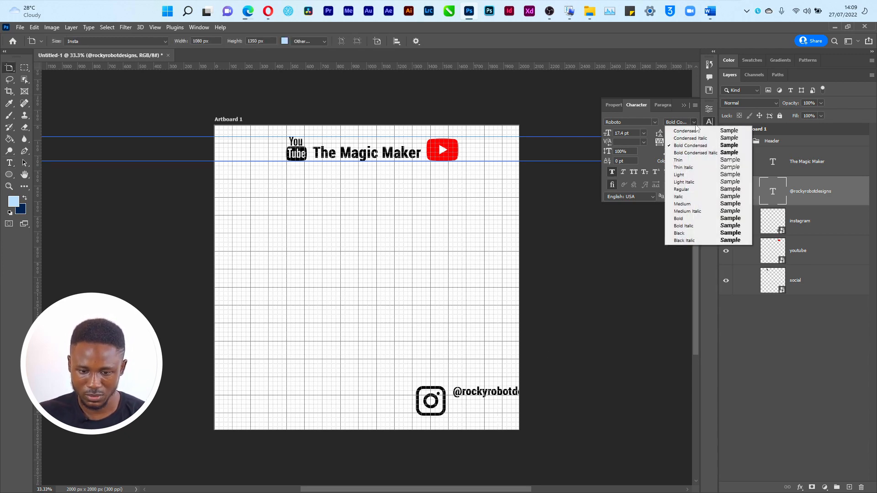
pyautogui.click(683, 192)
pyautogui.press('v')
pyautogui.moveTo(499, 394); pyautogui.dragTo(443, 377)
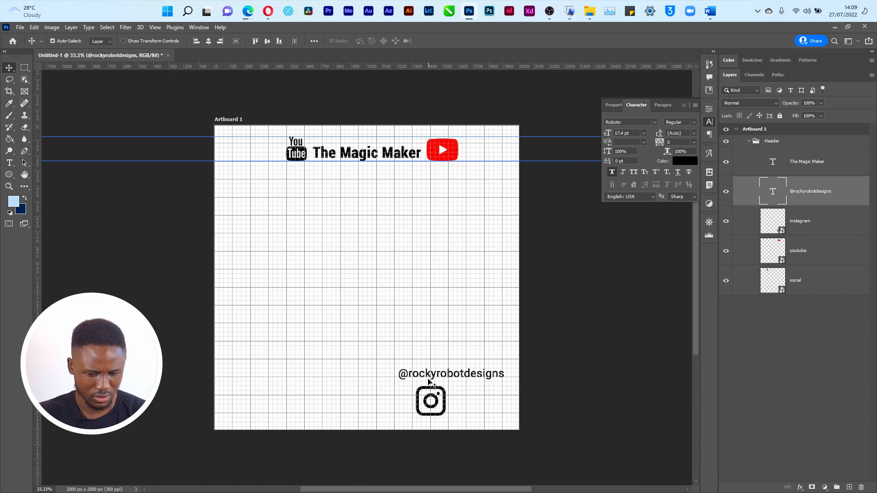
pyautogui.hotkey('ctrl', 't')
pyautogui.moveTo(512, 361); pyautogui.dragTo(465, 376)
pyautogui.press('Return')
pyautogui.click(462, 363)
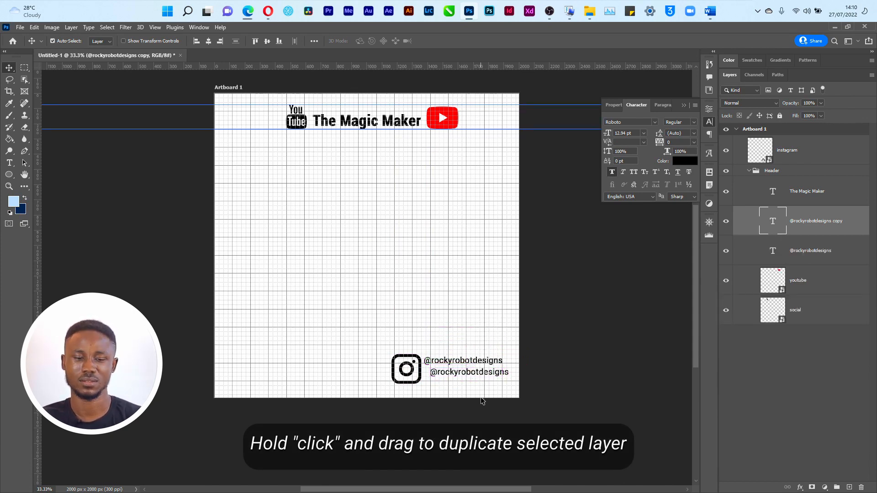
pyautogui.hotkey('ctrl', 'z')
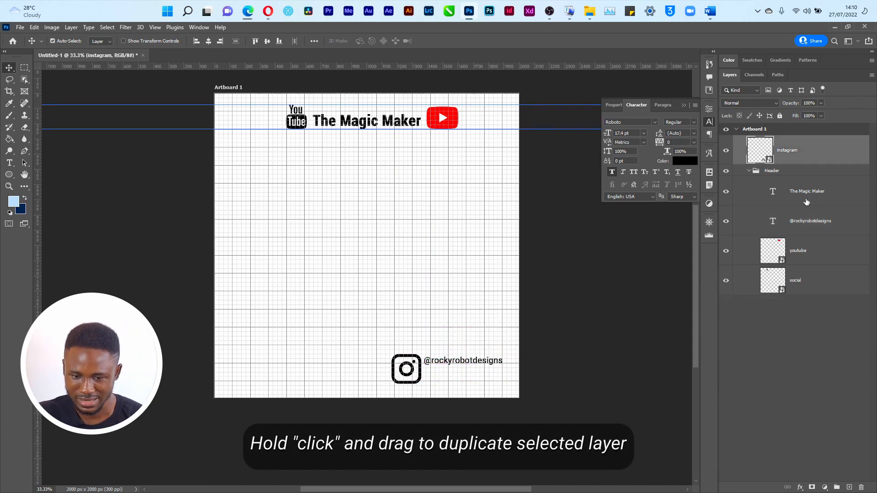
pyautogui.rightClick(810, 223)
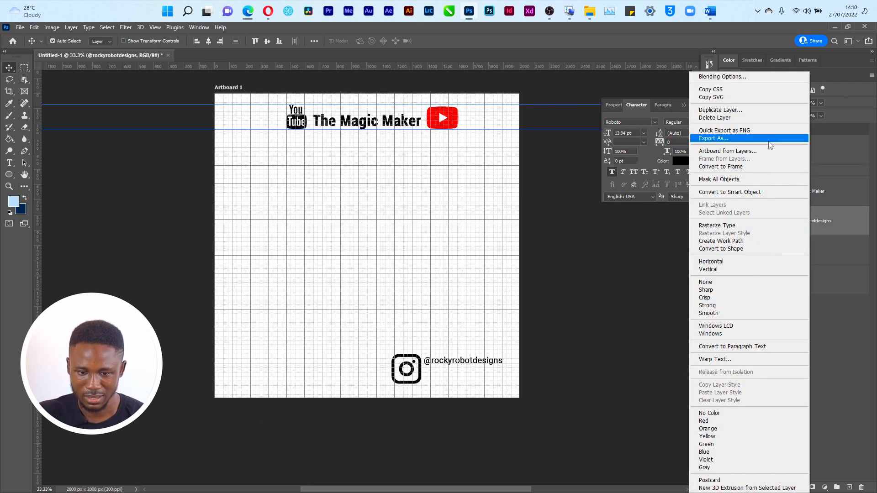
pyautogui.click(765, 110)
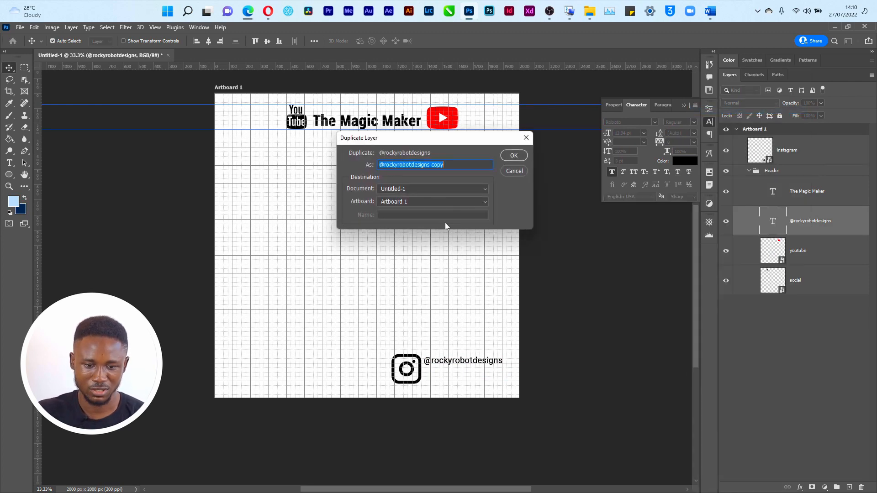
pyautogui.click(511, 155)
pyautogui.moveTo(471, 364); pyautogui.dragTo(475, 378)
pyautogui.hotkey('ctrl', 'z')
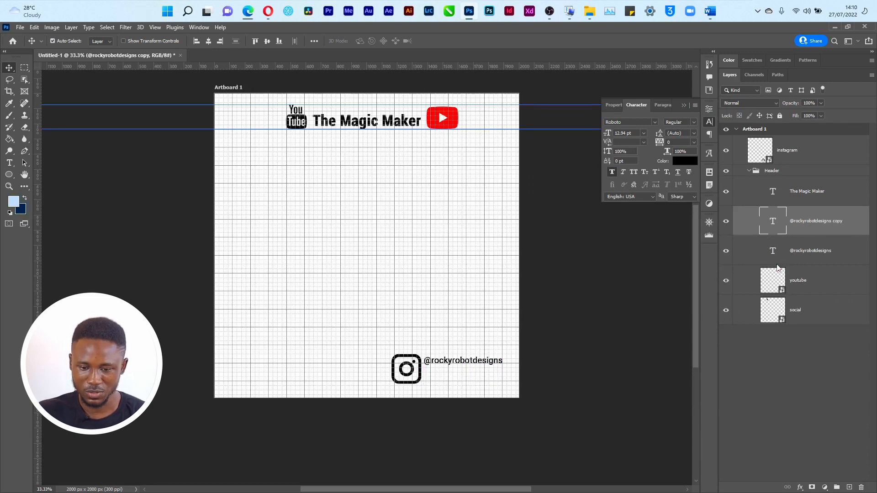
# Make further copies of the handle text and stack two beneath the original beside the Instagram icon.
pyautogui.moveTo(799, 222); pyautogui.dragTo(849, 487)
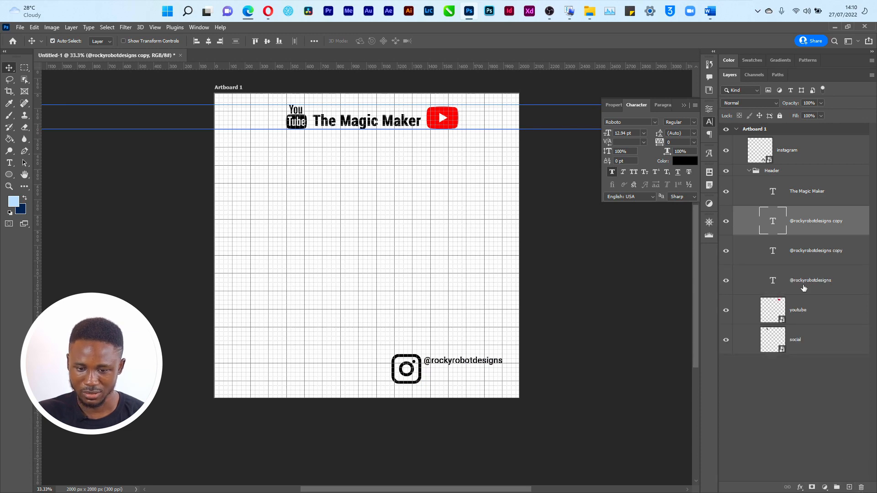
pyautogui.hotkey('ctrl', 't')
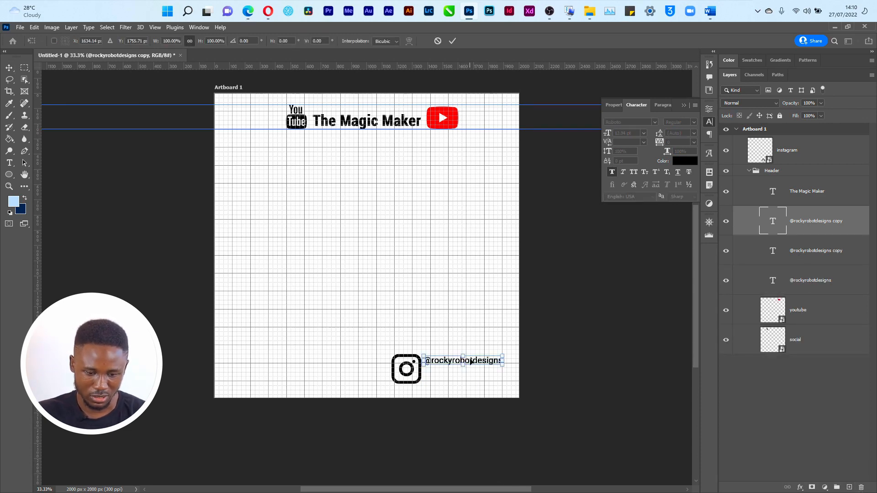
pyautogui.moveTo(470, 362); pyautogui.dragTo(515, 375)
pyautogui.press('Return')
pyautogui.press('t')
pyautogui.write('bond')
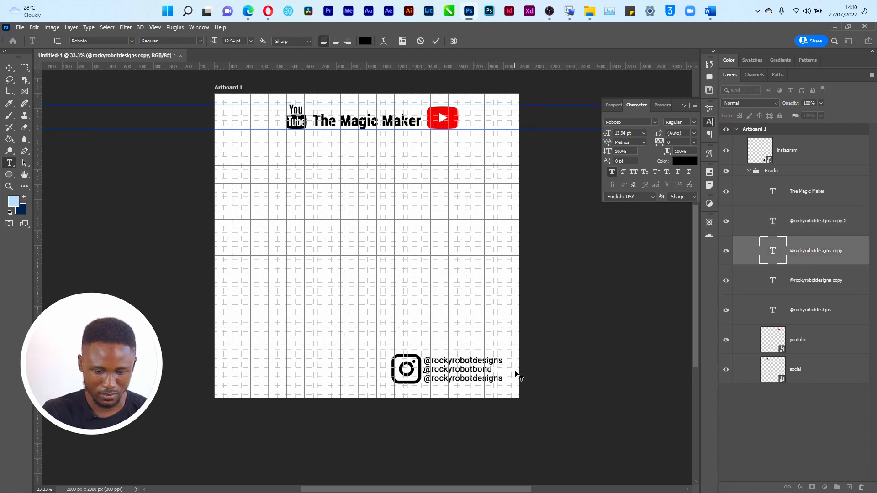
pyautogui.click(516, 374)
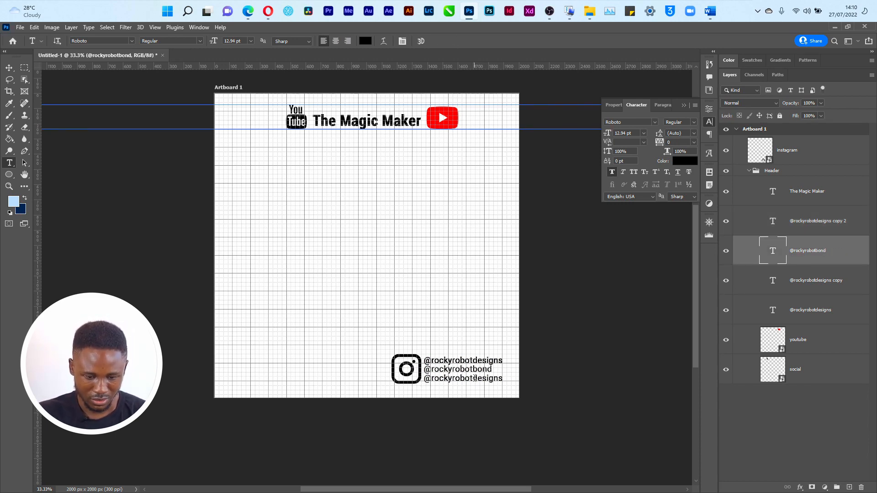
pyautogui.moveTo(475, 378); pyautogui.dragTo(506, 381)
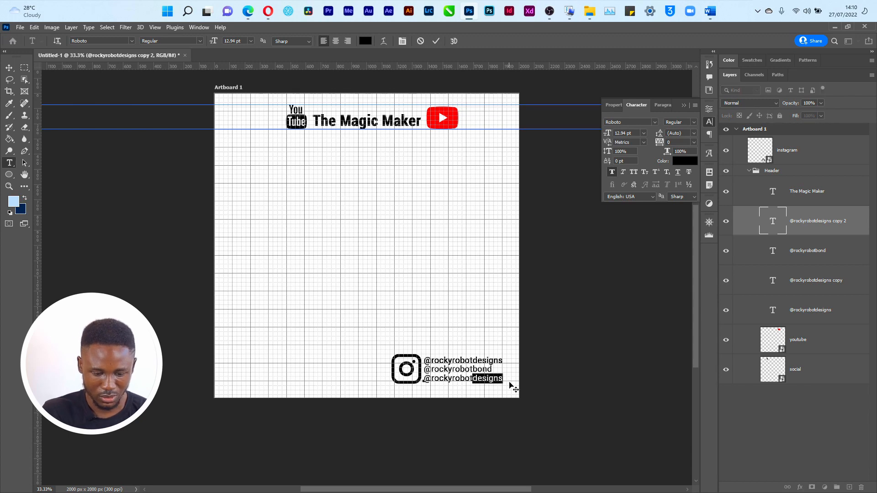
pyautogui.write('write')
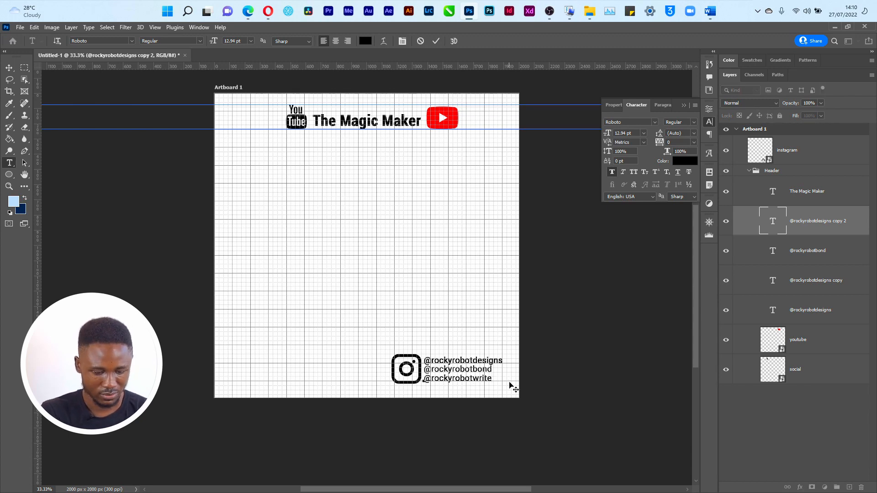
pyautogui.write('s')
pyautogui.click(509, 383)
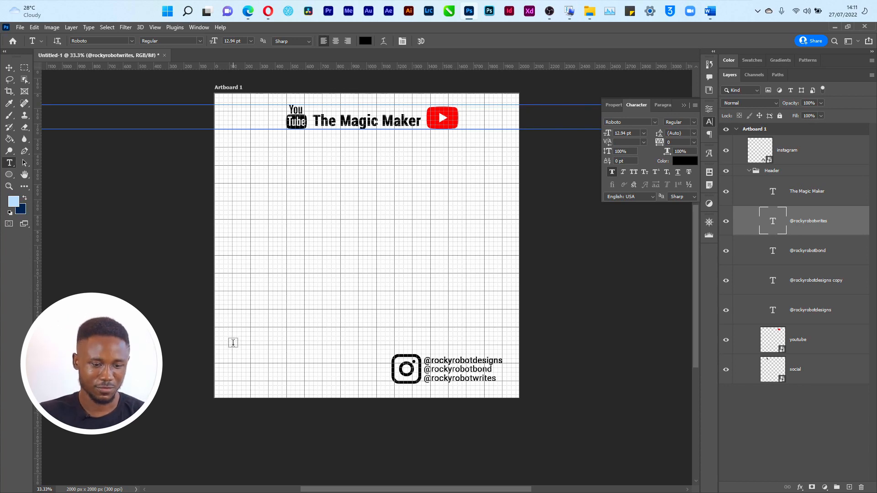
# Draw a placeholder paragraph text box left of the Instagram icon and set its text to 12 pt.
pyautogui.moveTo(233, 346); pyautogui.dragTo(380, 383)
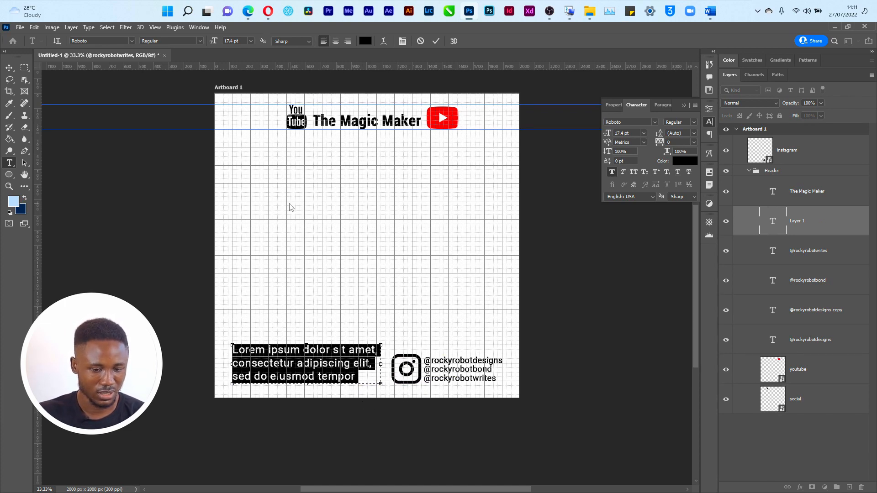
pyautogui.click(641, 133)
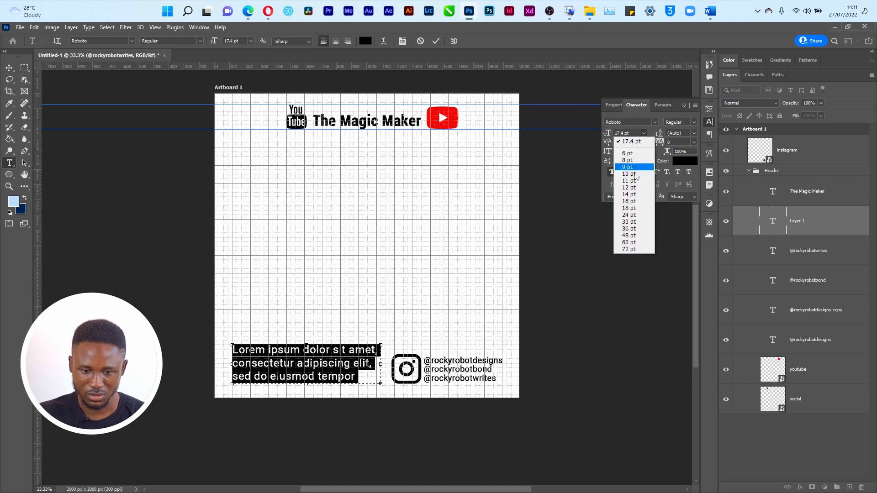
pyautogui.click(635, 192)
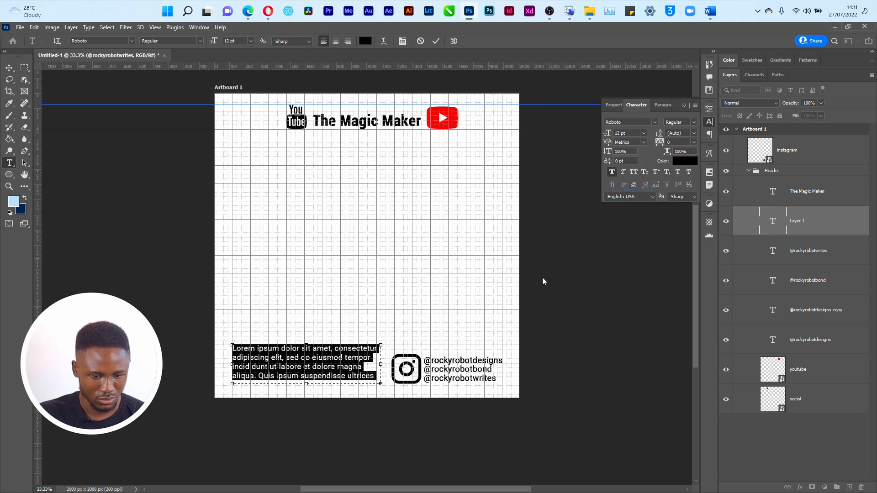
# Replace "Lorem" with "Hi," on its own line, followed by a blank line before the remaining placeholder text.
pyautogui.click(258, 349)
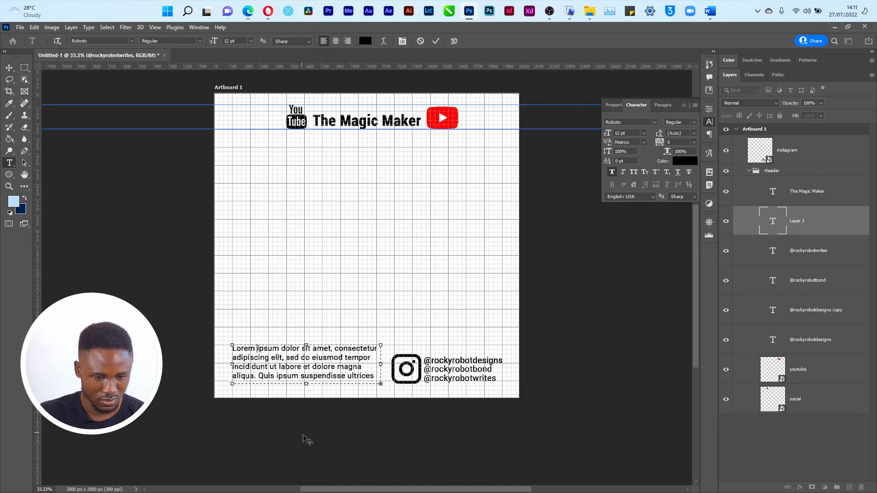
pyautogui.press('Return')
pyautogui.press('Return')
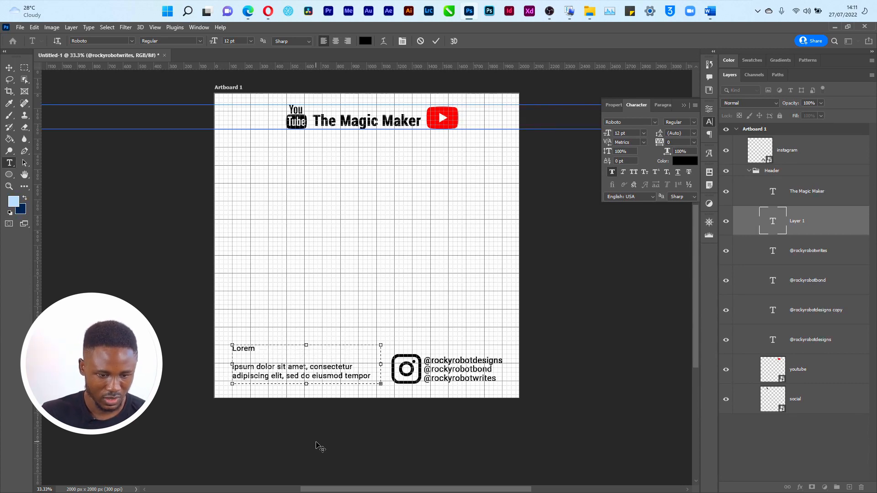
pyautogui.hotkey('shift', 'Left')
pyautogui.hotkey('shift', 'Left')
pyautogui.hotkey('shift', 'Left')
pyautogui.hotkey('shift', 'Left')
pyautogui.hotkey('shift', 'Left')
pyautogui.hotkey('shift', 'Left')
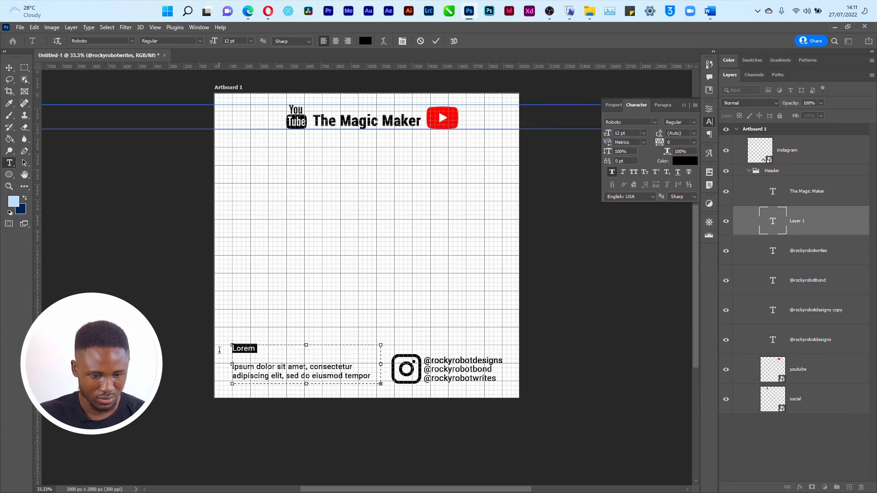
pyautogui.write('Hi,')
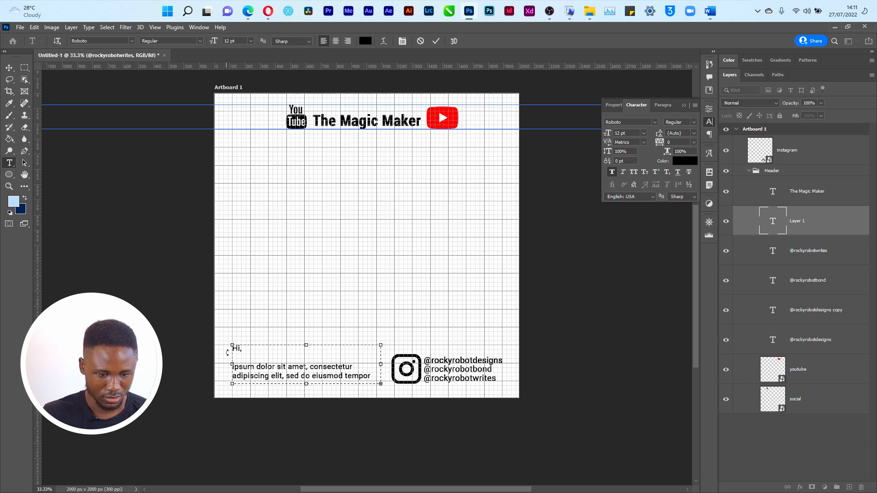
# Enlarge the paragraph text box slightly downward and to the right to fit another line of placeholder text.
pyautogui.moveTo(312, 389); pyautogui.dragTo(311, 393)
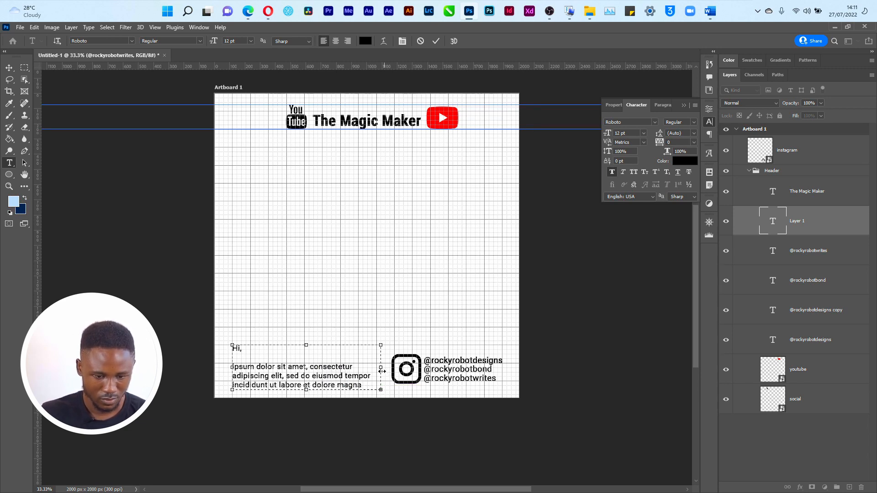
pyautogui.moveTo(381, 372); pyautogui.dragTo(385, 369)
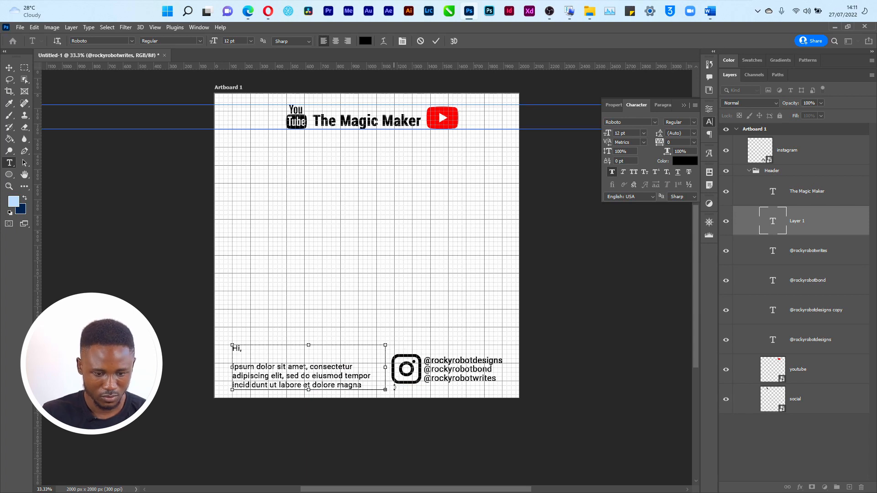
pyautogui.hotkey('ctrl', 'Return')
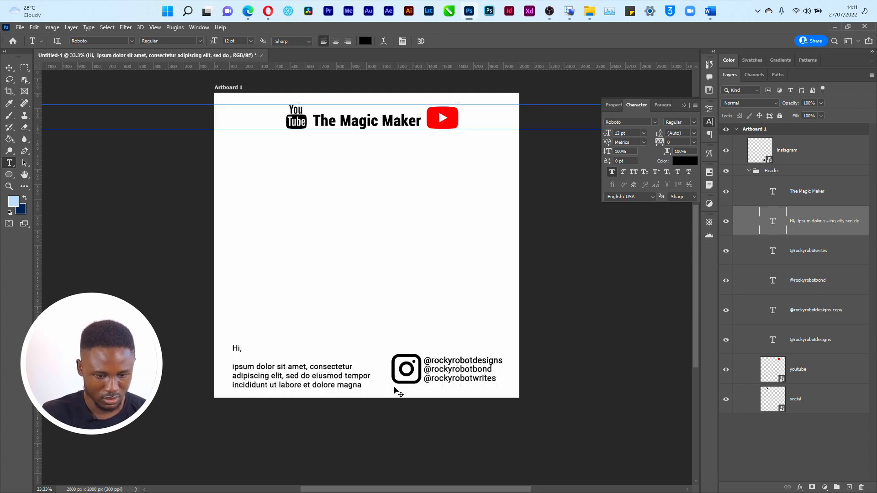
# Nudge the "Hi," paragraph slightly upward to sit more level with the Instagram handles.
pyautogui.press('v')
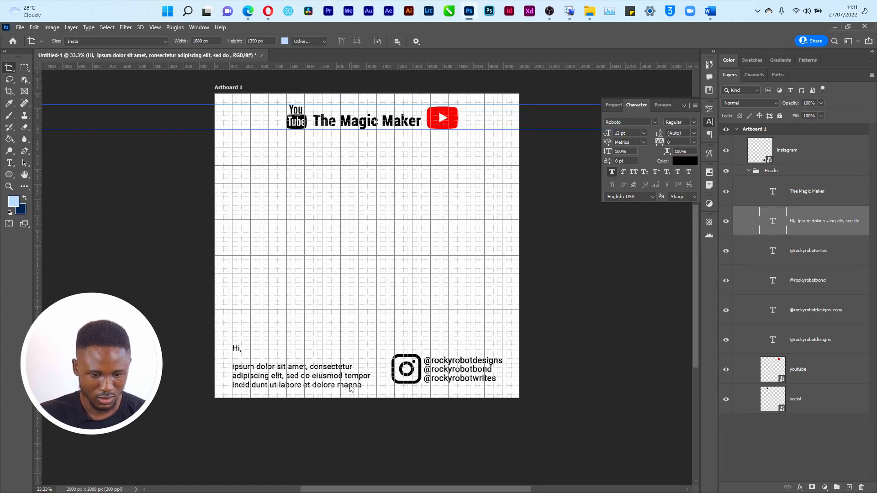
pyautogui.press('Up')
pyautogui.press('Up')
pyautogui.press('Up')
pyautogui.press('Up')
pyautogui.press('Up')
pyautogui.press('Up')
pyautogui.press('Up')
pyautogui.press('Up')
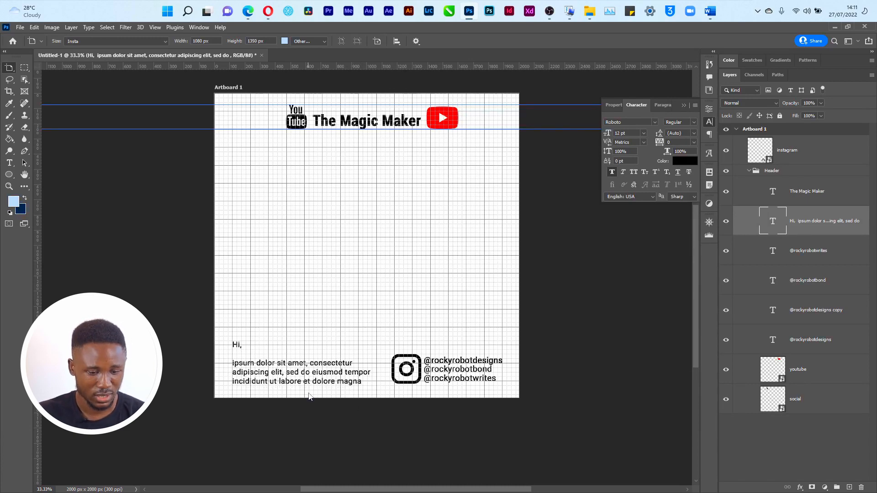
# Toggle the grid overlay to look at the flyer layout without it.
pyautogui.hotkey('ctrl', "'")
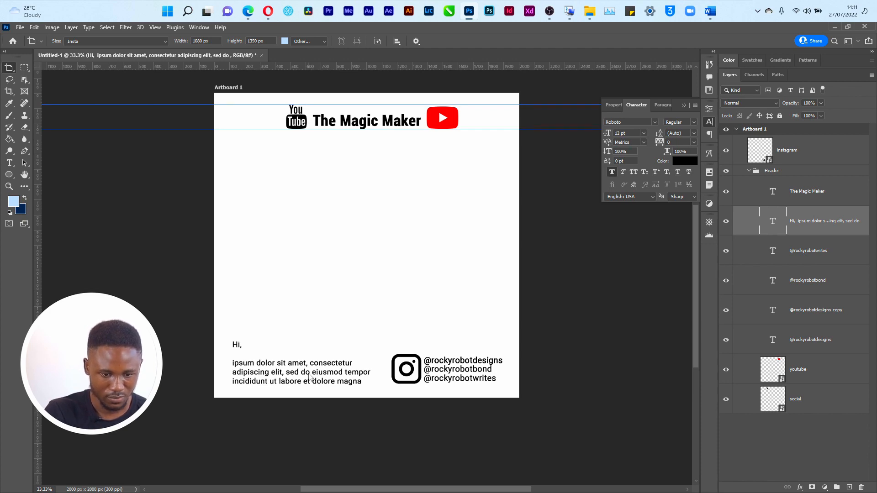
pyautogui.hotkey('ctrl', "'")
# Switch to the Edge browser and open the downloaded smartphone-mockup.zip.
pyautogui.press('super+Tab')
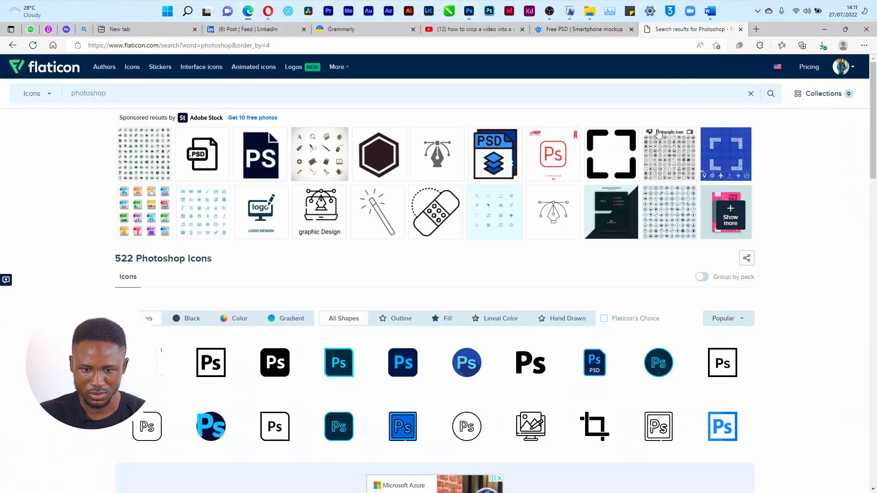
pyautogui.click(731, 110)
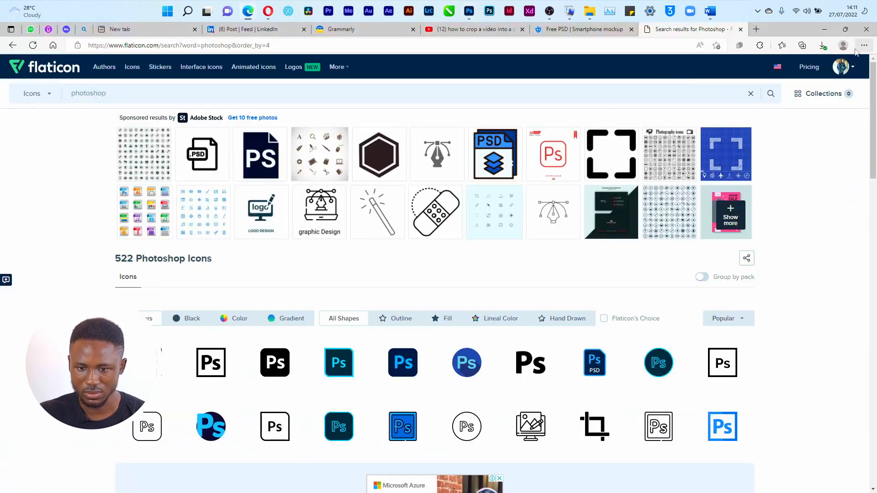
pyautogui.click(822, 46)
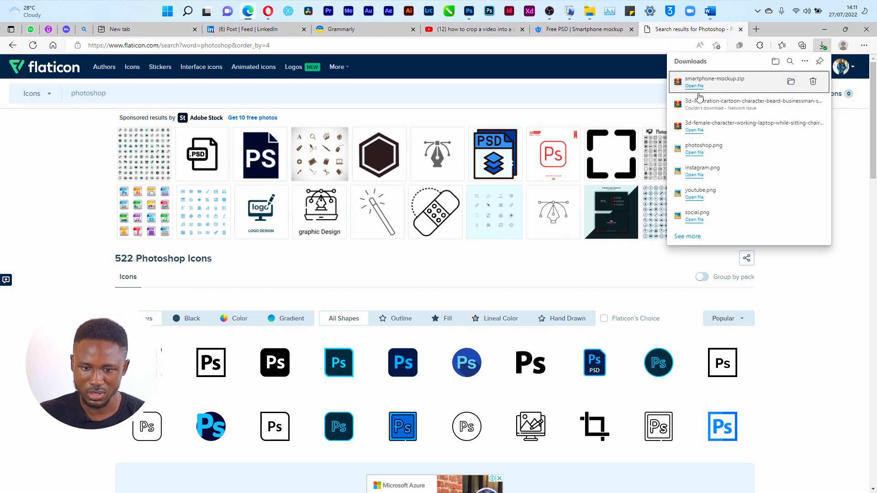
pyautogui.click(695, 87)
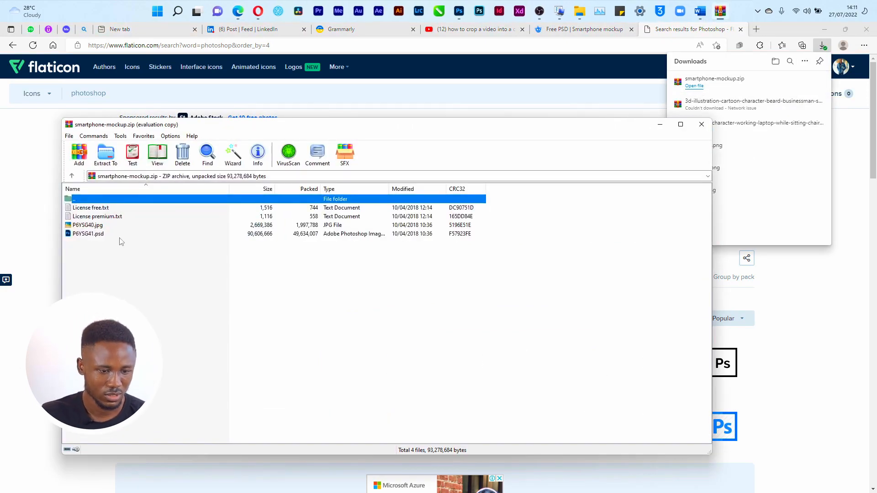
# Open P6YSG41.psd from the archive with Adobe Photoshop 2022, always using this app for .psd files.
pyautogui.click(437, 294)
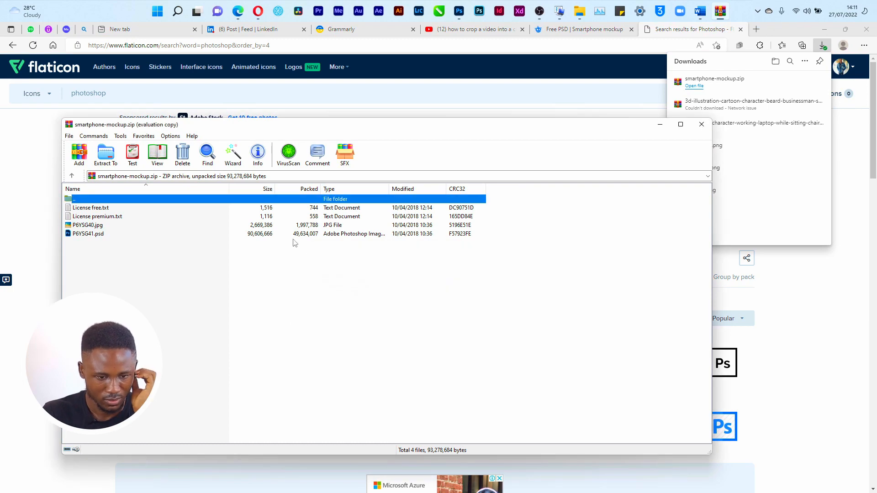
pyautogui.doubleClick(278, 235)
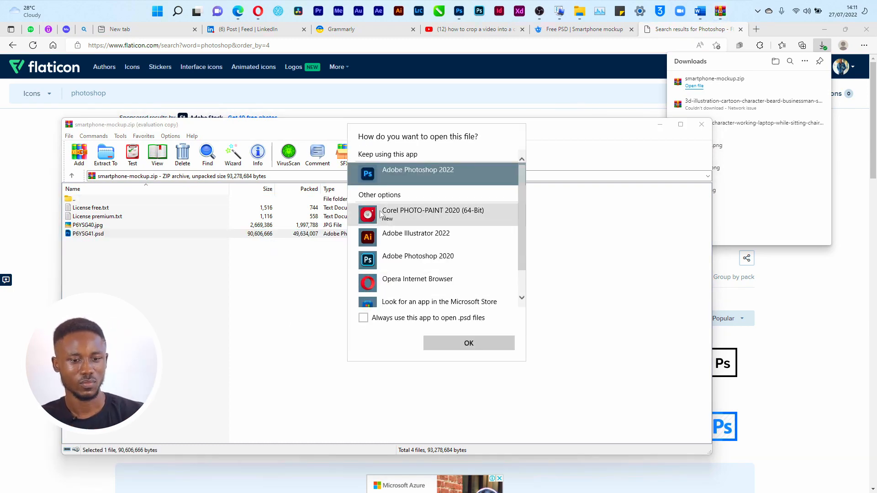
pyautogui.click(410, 318)
pyautogui.click(441, 343)
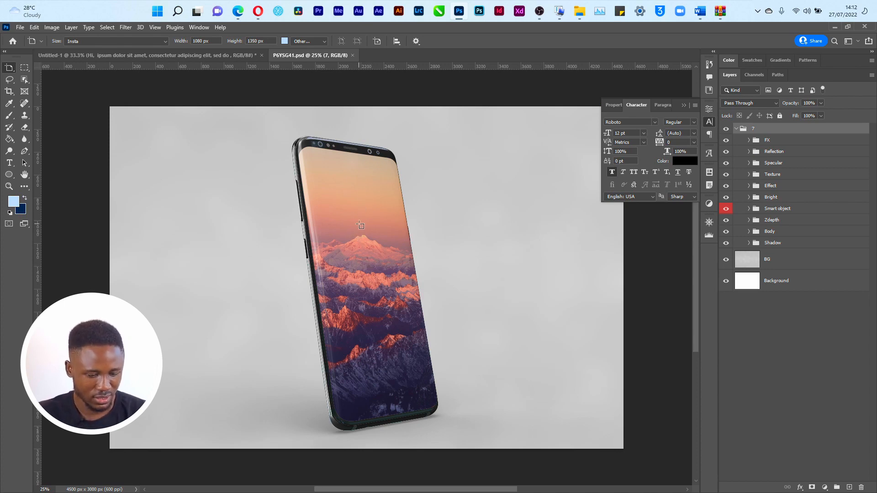
pyautogui.moveTo(276, 150); pyautogui.dragTo(554, 253)
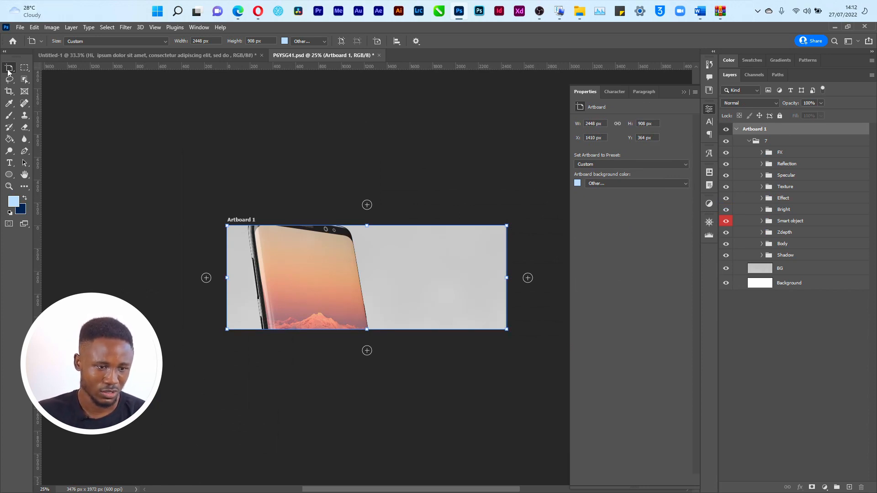
pyautogui.rightClick(9, 70)
pyautogui.click(58, 68)
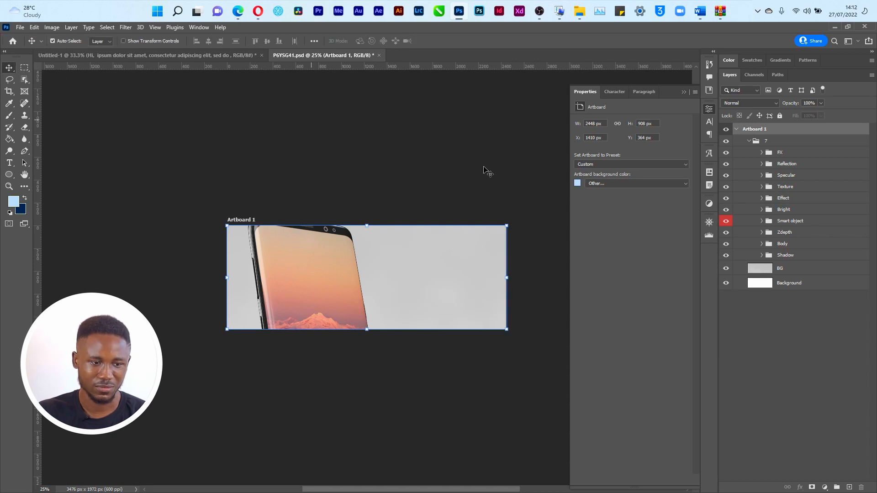
pyautogui.hotkey('ctrl', 'shift', 'g')
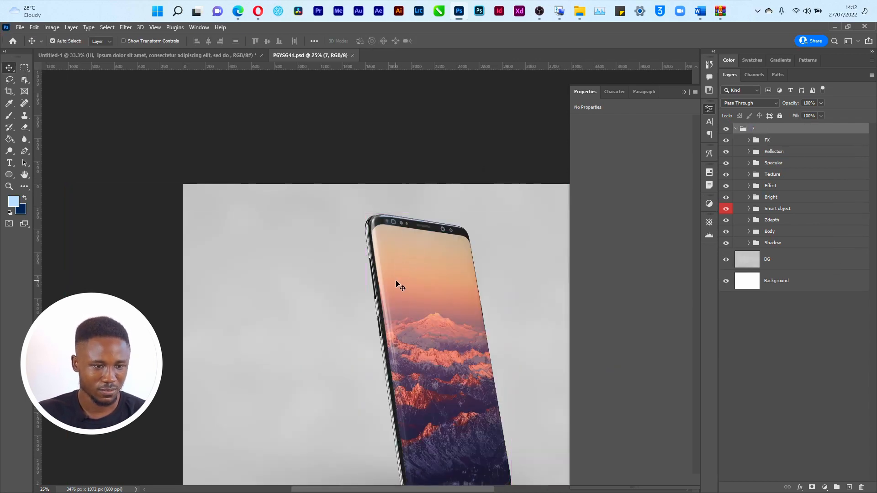
# Activate the Move tool and collapse the Properties panel to uncover the mockup canvas.
pyautogui.hotkey('shift', 'v')
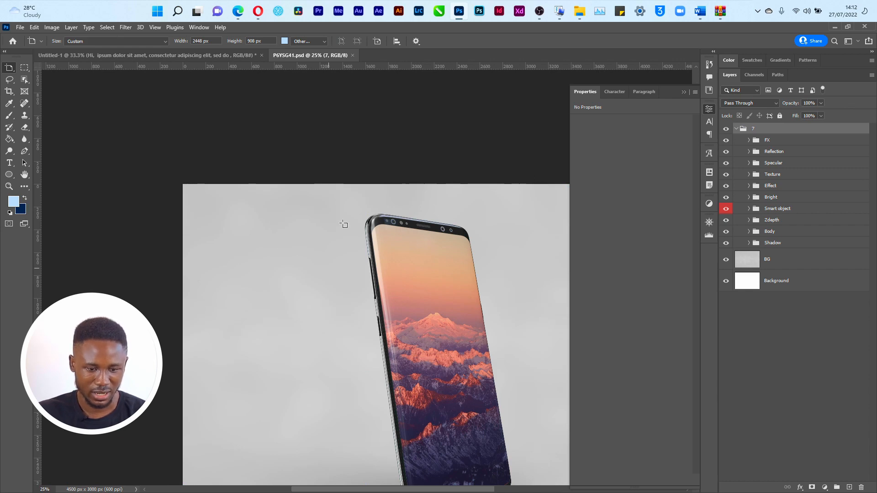
pyautogui.press('c')
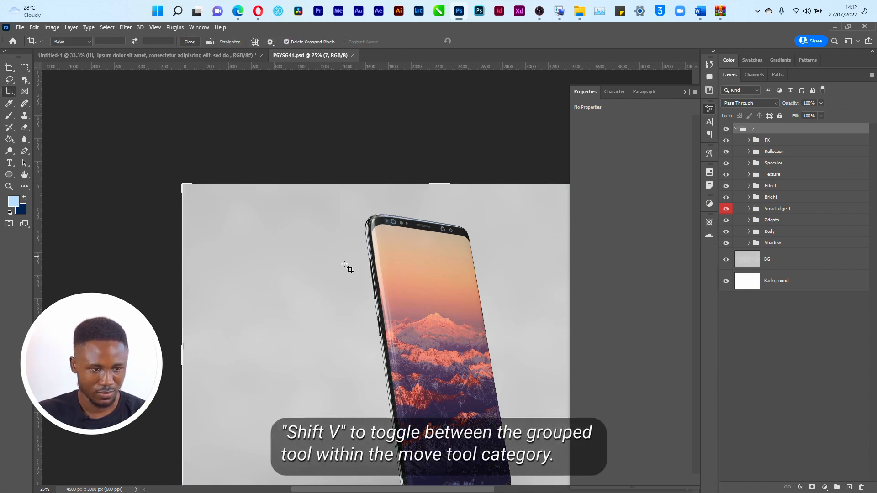
pyautogui.press('v')
pyautogui.hotkey('shift', 'v')
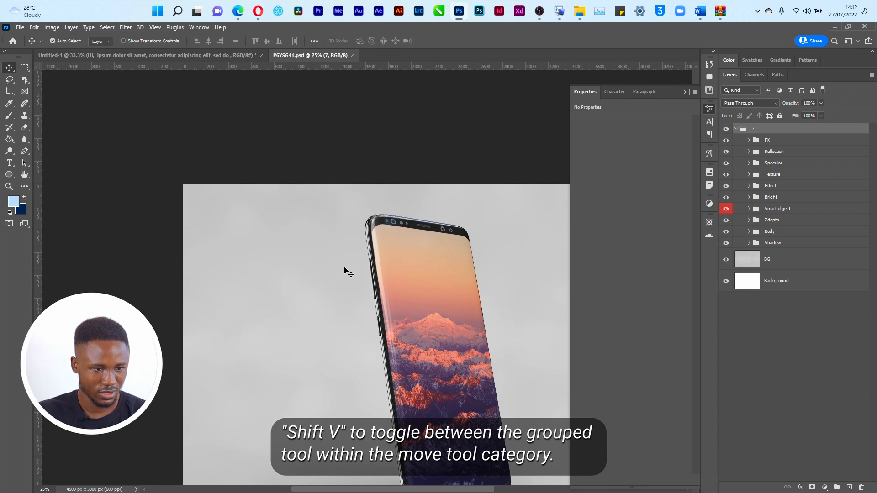
pyautogui.hotkey('ctrl', '0')
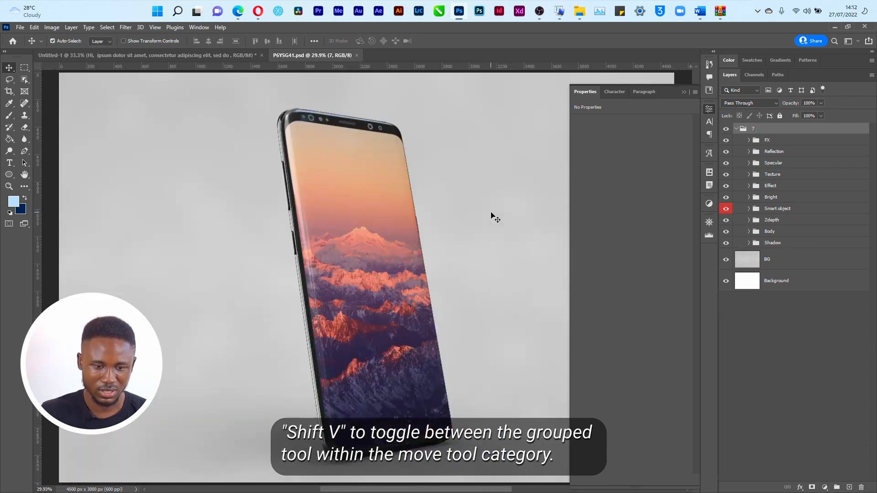
pyautogui.click(684, 92)
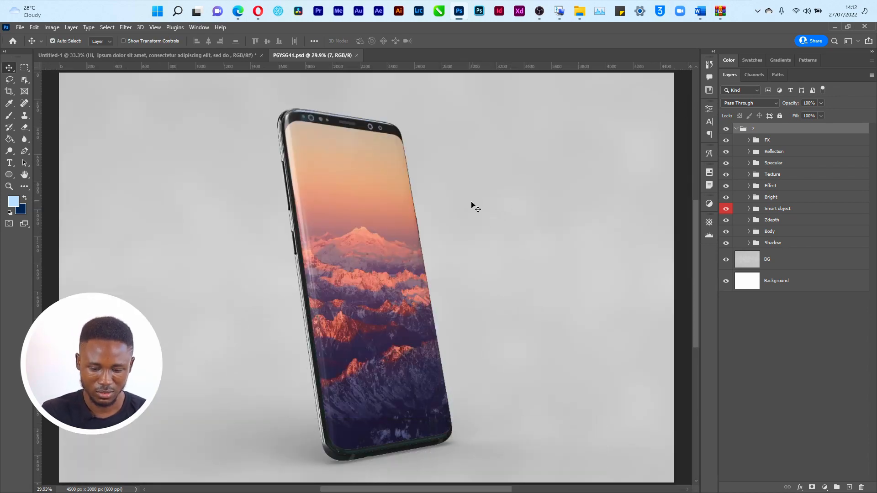
# Open the "Your work" smart object from the mockup's "Smart object" group for editing.
pyautogui.hotkey('ctrl', '-')
pyautogui.hotkey('ctrl', '-')
pyautogui.click(366, 256)
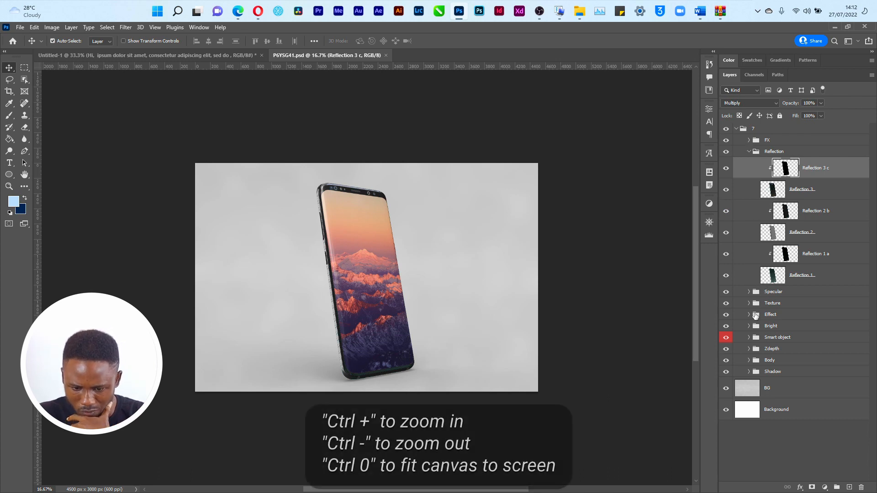
pyautogui.click(749, 338)
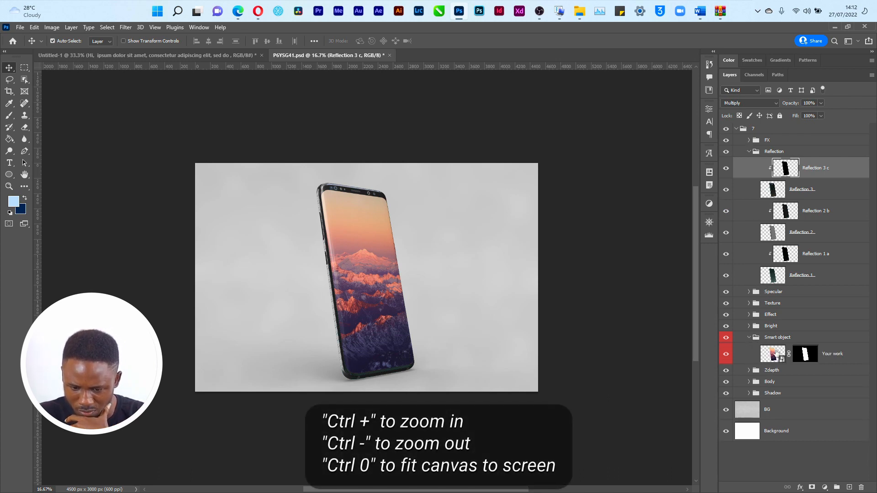
pyautogui.doubleClick(768, 350)
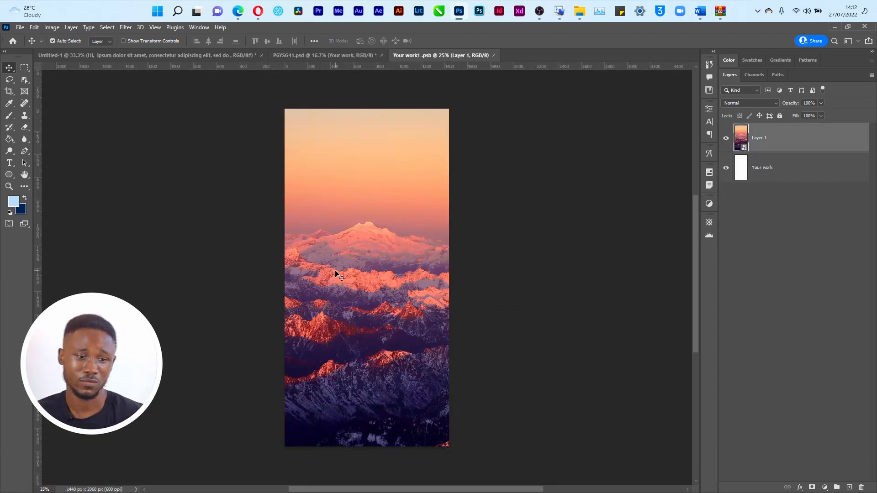
# Place the channel screenshot from the YouTube Channel folder into Your work1.psb over the mountain image.
pyautogui.click(580, 13)
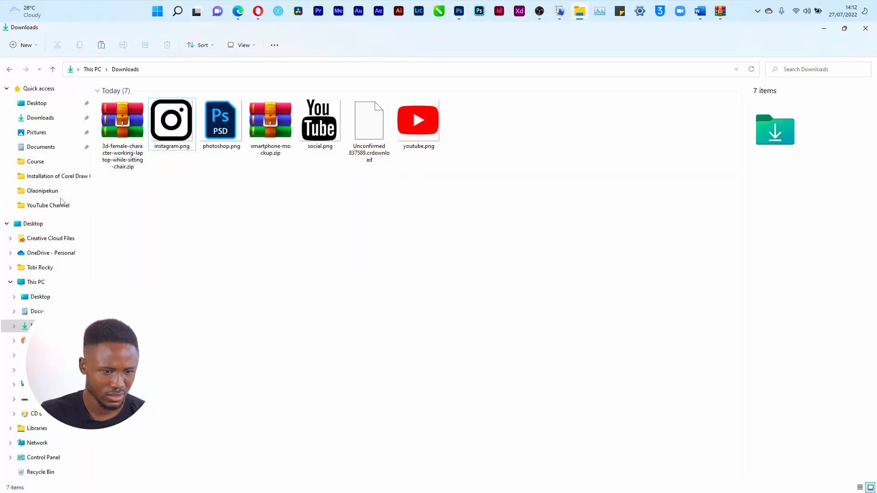
pyautogui.click(61, 206)
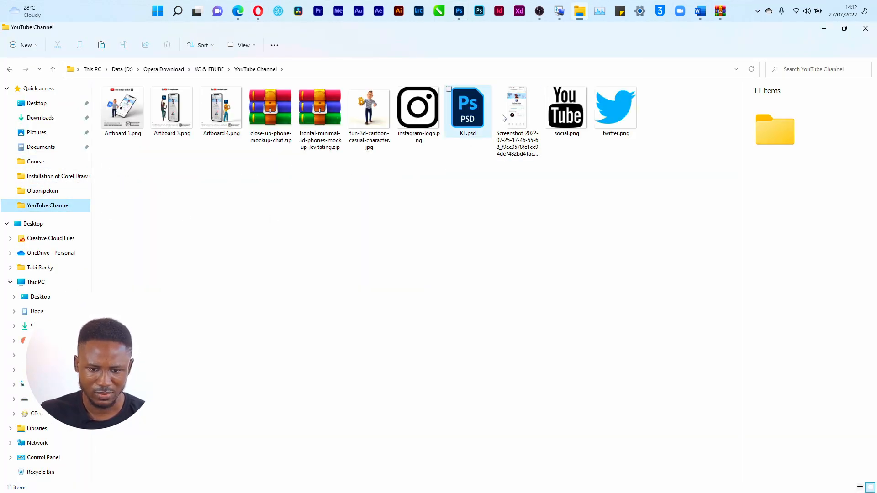
pyautogui.moveTo(517, 109); pyautogui.dragTo(367, 234)
pyautogui.hotkey('alt', 'Tab')
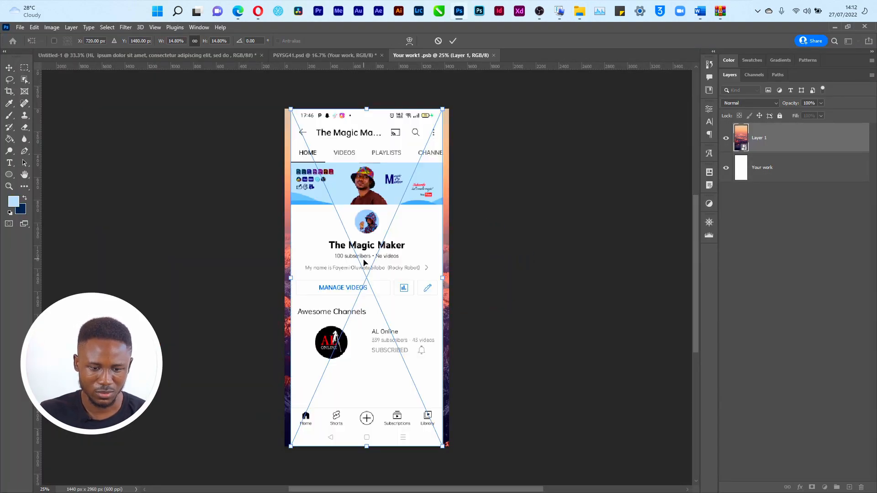
pyautogui.click(453, 41)
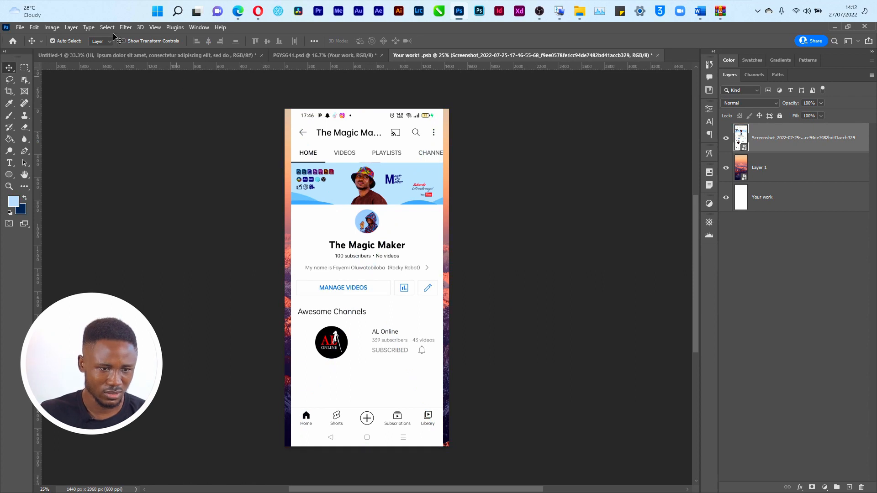
# Open the same Screenshot_2022-07-25 image from the YouTube Channel folder as a smart object in its own document.
pyautogui.click(20, 28)
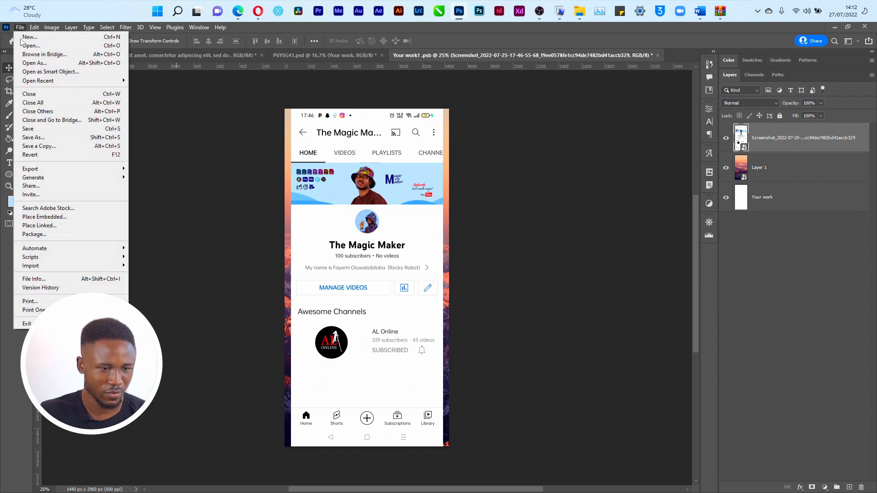
pyautogui.click(73, 72)
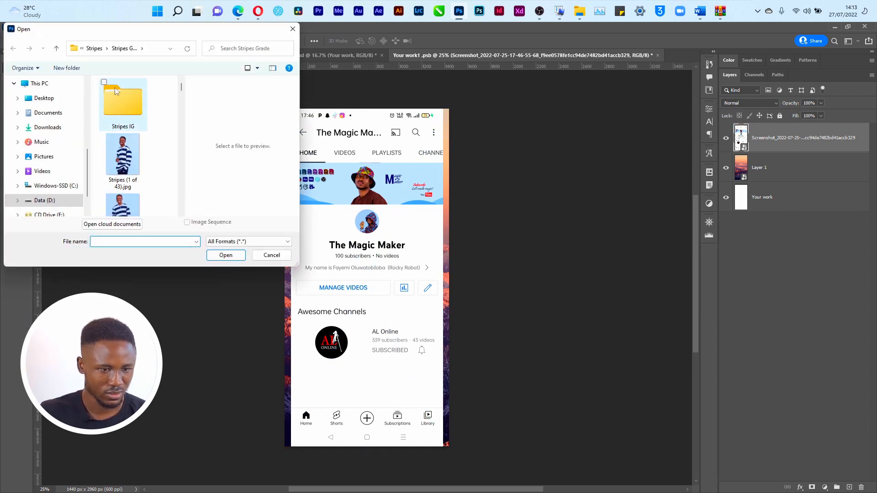
pyautogui.scroll(5, 87, 121)
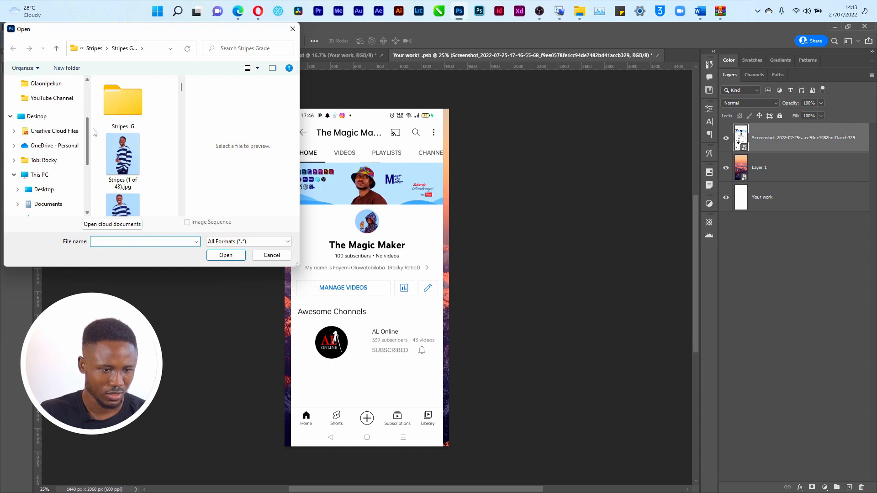
pyautogui.click(69, 113)
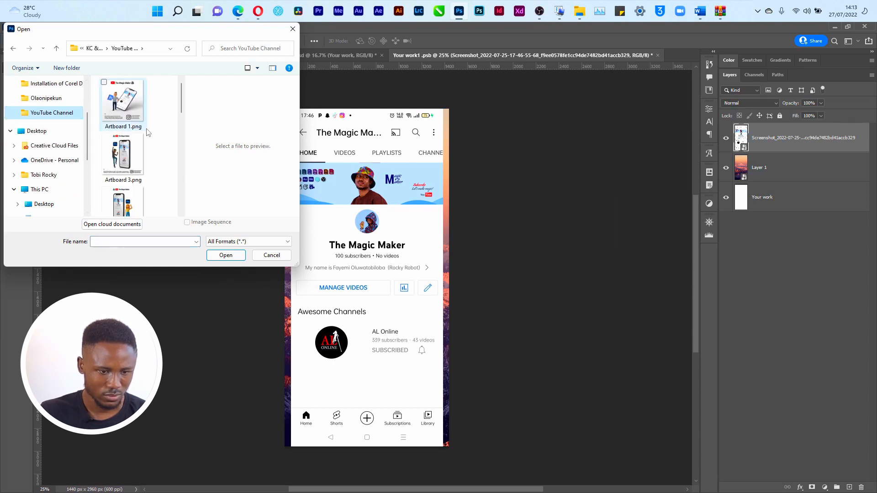
pyautogui.scroll(-3, 177, 137)
pyautogui.moveTo(176, 143); pyautogui.dragTo(165, 183)
pyautogui.doubleClick(128, 153)
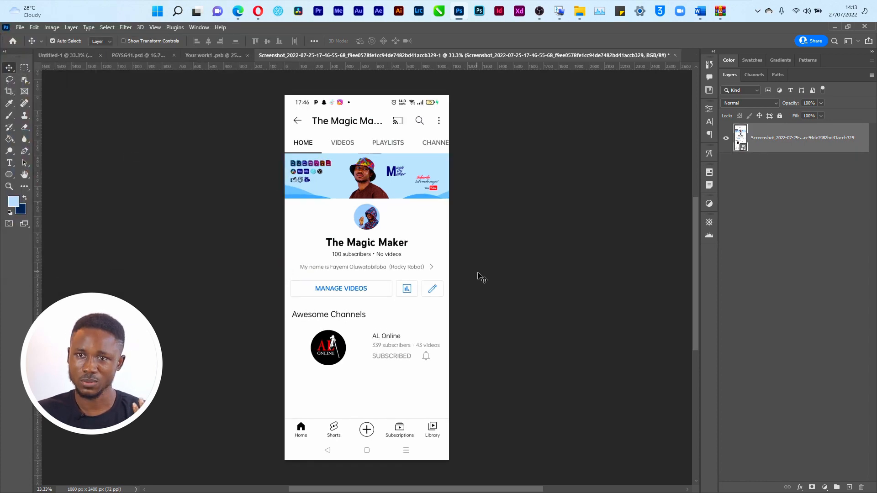
# Copy the smart-object screenshot into Your work1.psb and hide the new copy.
pyautogui.moveTo(743, 140); pyautogui.dragTo(372, 303)
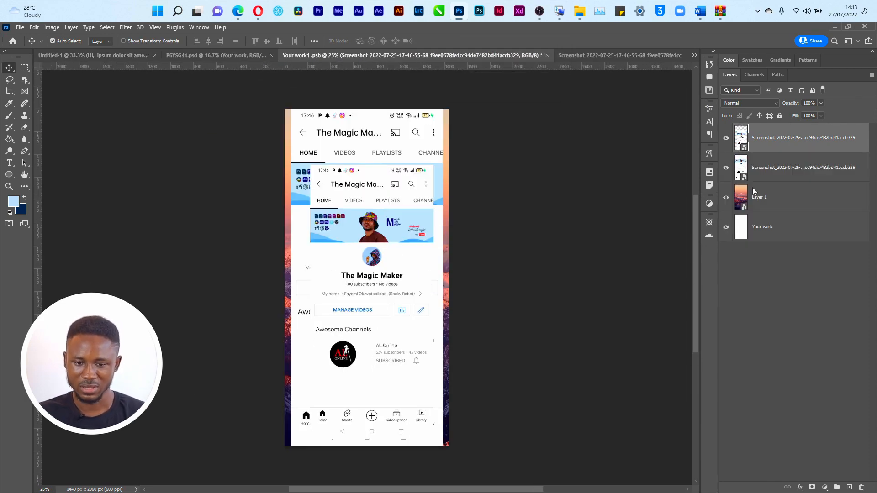
pyautogui.click(726, 138)
# Try to scale the first placed screenshot up towards the full canvas width, and undo the scaling.
pyautogui.click(777, 168)
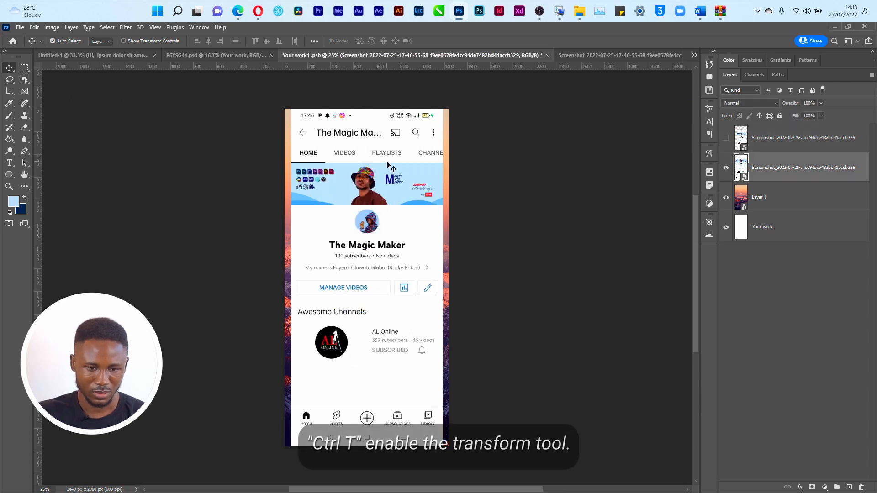
pyautogui.hotkey('ctrl', 't')
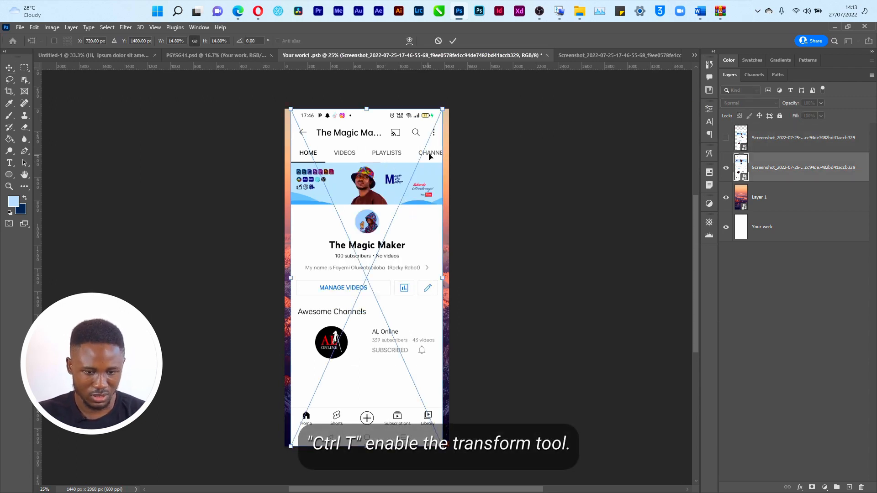
pyautogui.moveTo(444, 109); pyautogui.dragTo(455, 102)
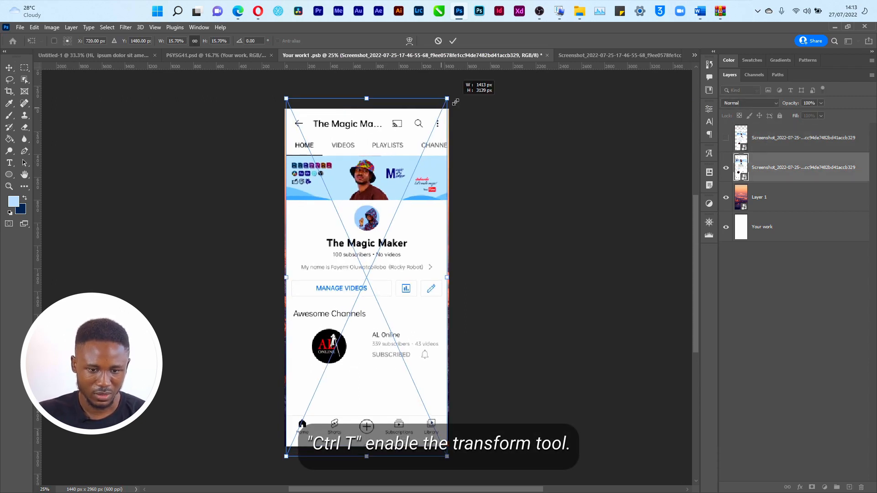
pyautogui.click(452, 41)
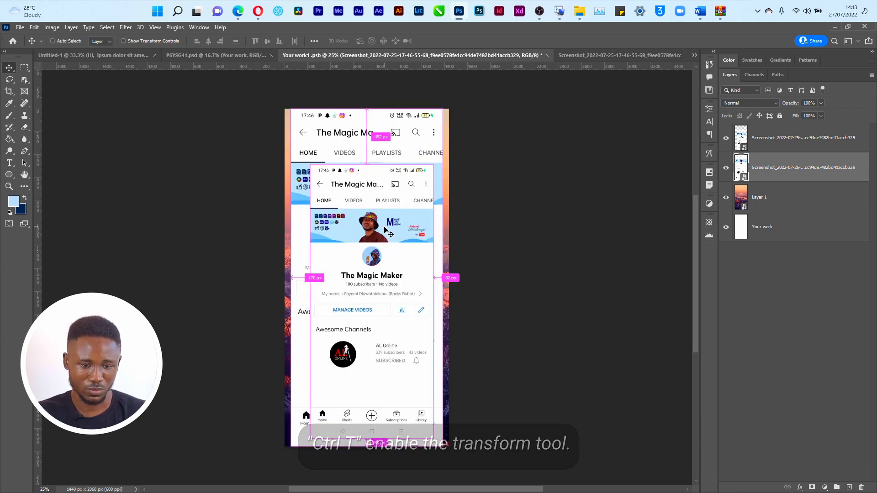
pyautogui.hotkey('ctrl', 'z')
pyautogui.hotkey('ctrl', 'shift', 'z')
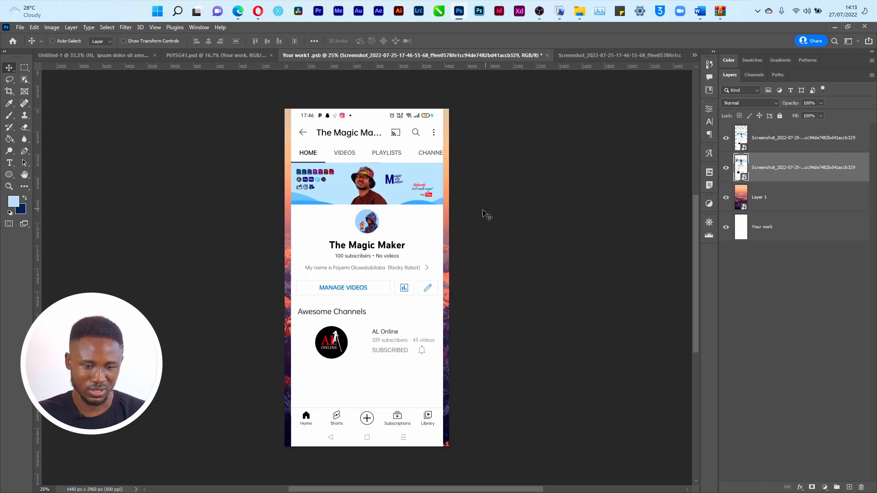
pyautogui.hotkey('ctrl', 'z')
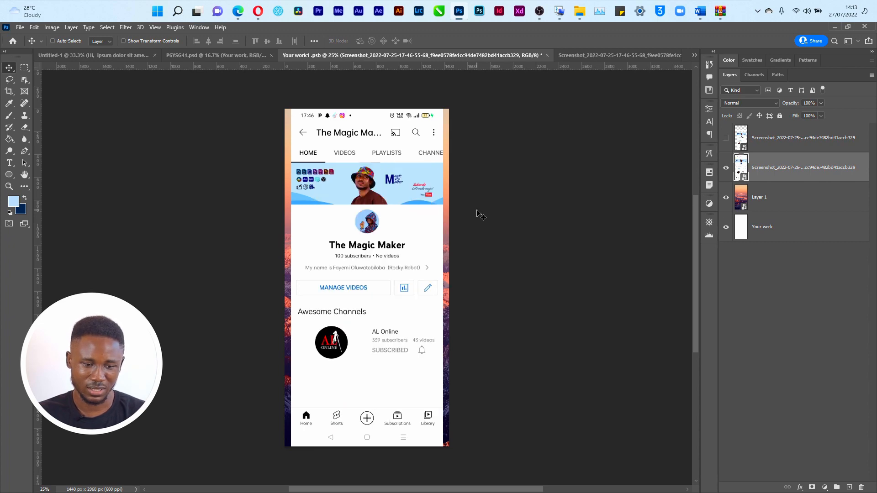
# Scale the visible channel screenshot to about 16.26% to span the canvas width, position it to fill the height, and save Your work1.psb.
pyautogui.hotkey('ctrl', 't')
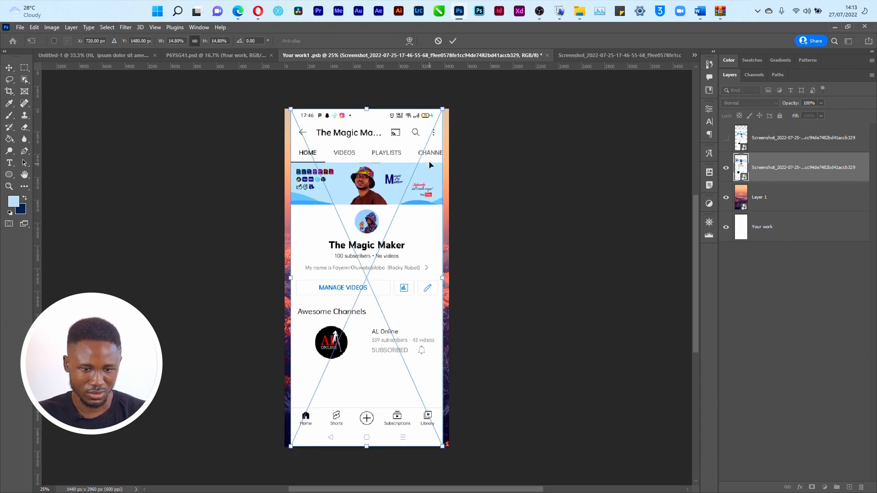
pyautogui.moveTo(441, 120); pyautogui.dragTo(462, 98)
pyautogui.moveTo(401, 206); pyautogui.dragTo(402, 223)
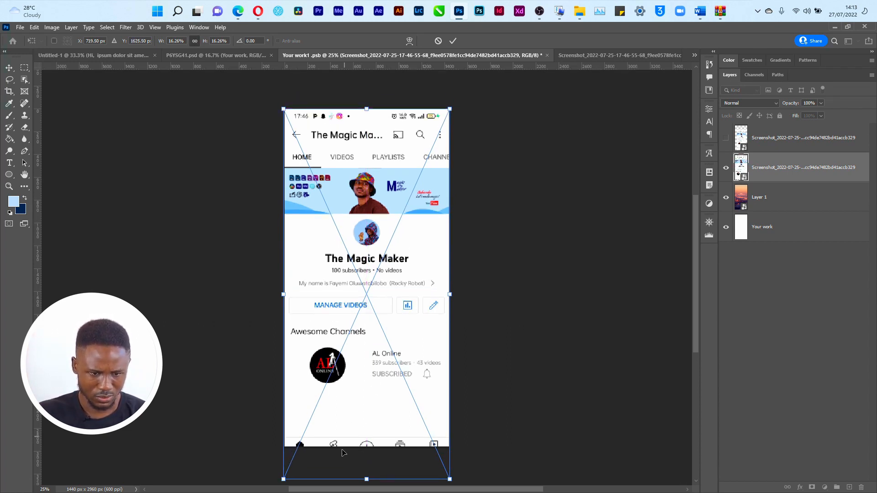
pyautogui.moveTo(358, 296); pyautogui.dragTo(359, 282)
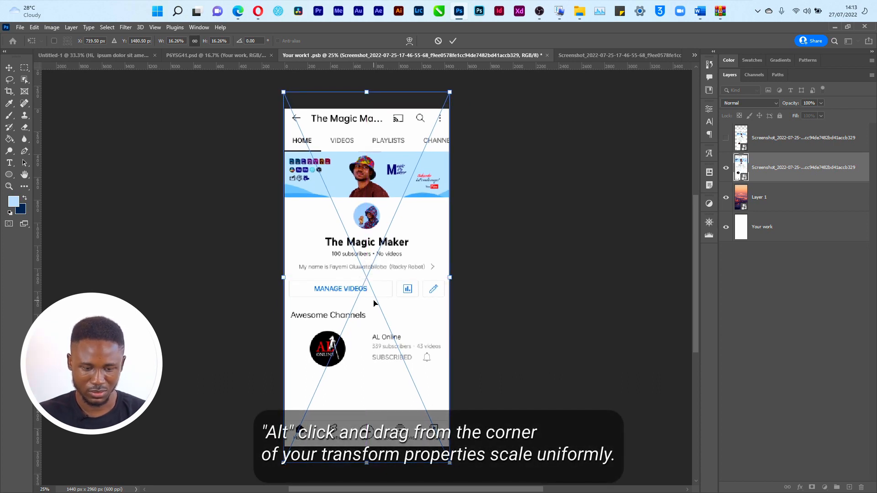
pyautogui.press('Down')
pyautogui.press('Down')
pyautogui.press('Down')
pyautogui.press('Down')
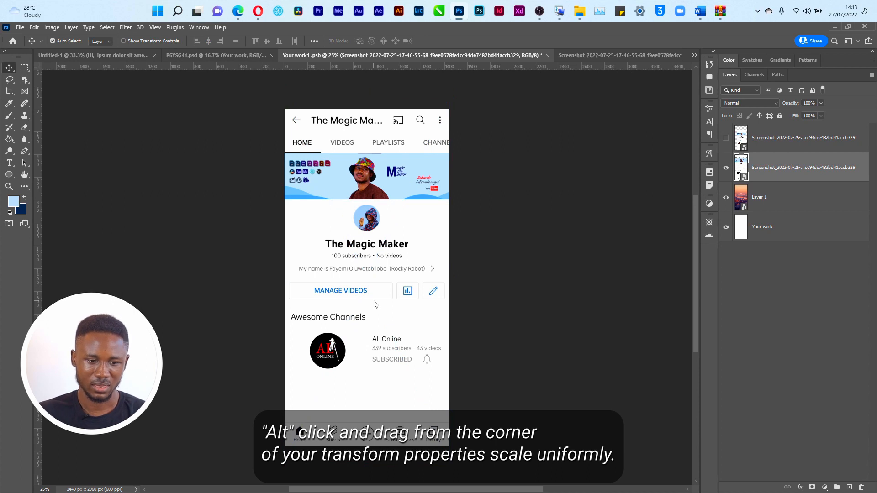
pyautogui.hotkey('ctrl', 's')
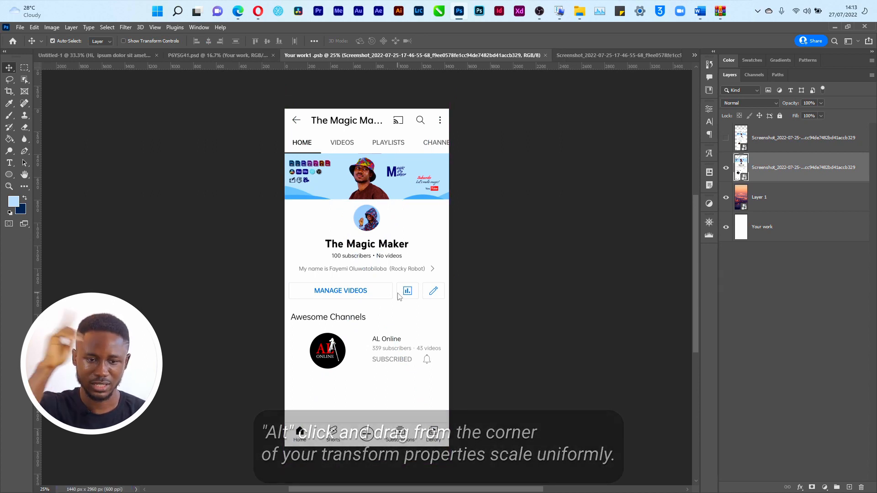
# In P6YSG41.psd, hide the BG and Background layers and collapse group 7.
pyautogui.click(228, 55)
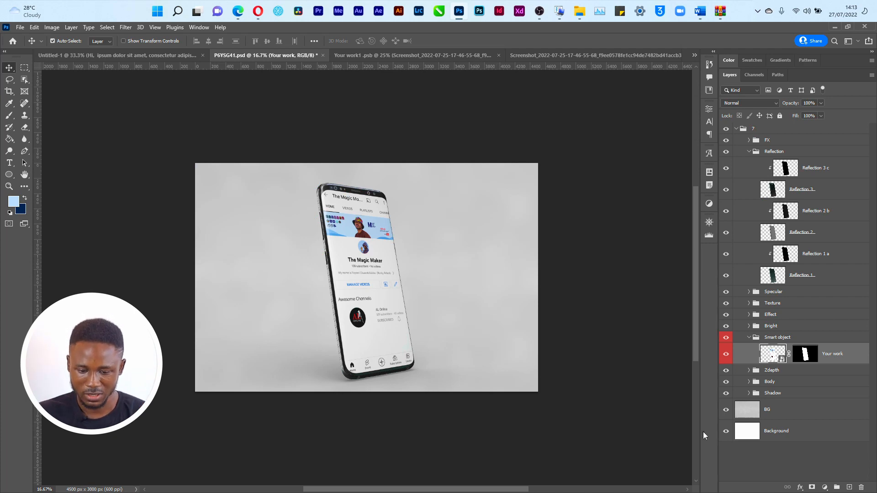
pyautogui.click(726, 409)
pyautogui.click(726, 430)
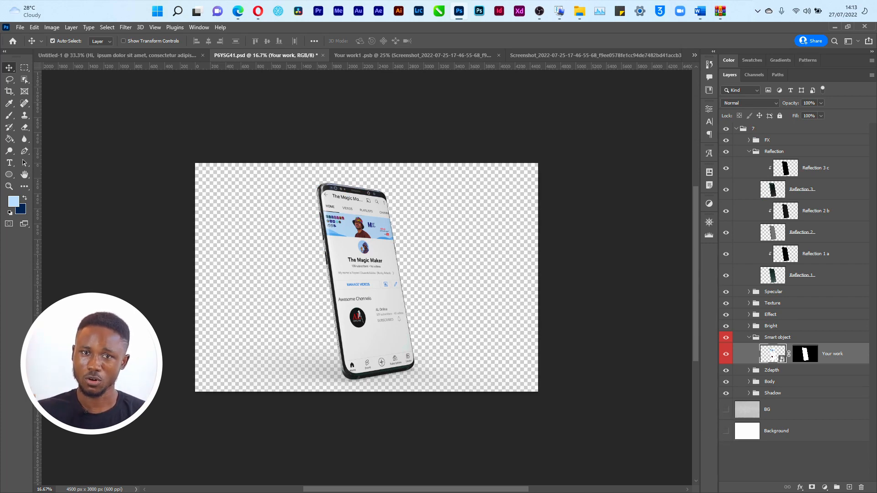
pyautogui.click(738, 129)
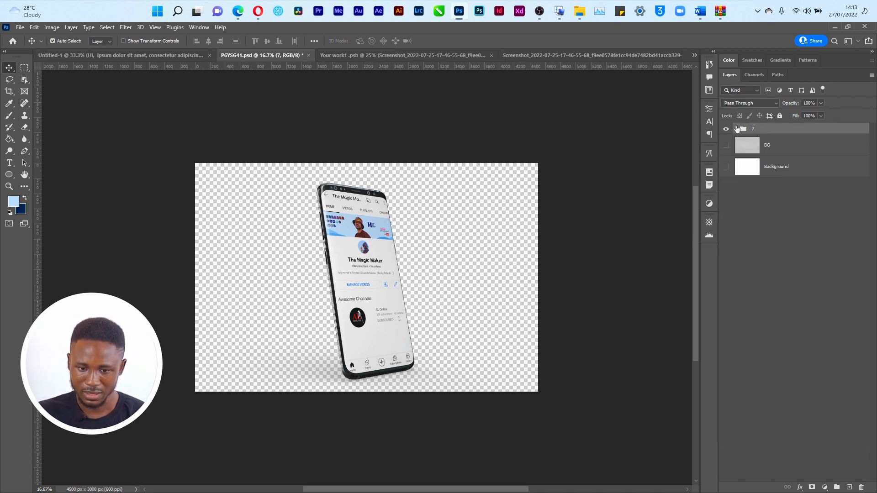
# Convert group 7 to a smart object and undo the conversion.
pyautogui.rightClick(764, 129)
pyautogui.click(785, 241)
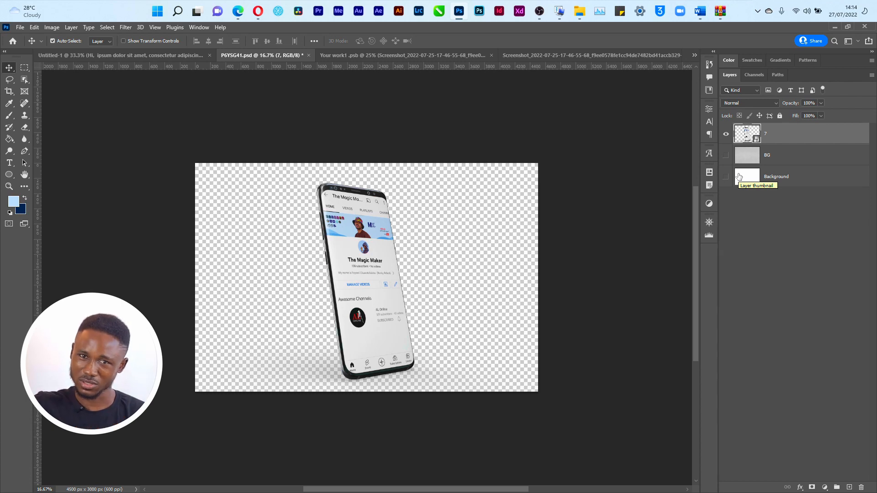
pyautogui.hotkey('ctrl', 'z')
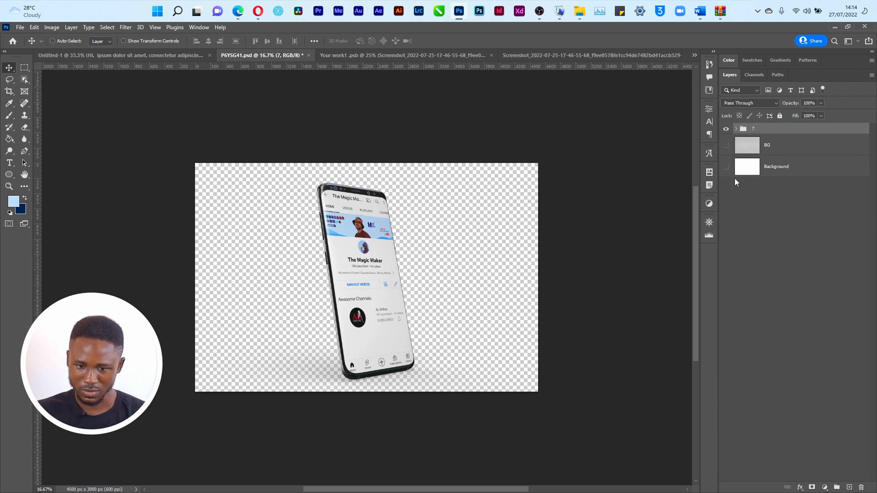
# Shrink group 7 to about 9% and scale it back up to about the full canvas width.
pyautogui.hotkey('ctrl', 't')
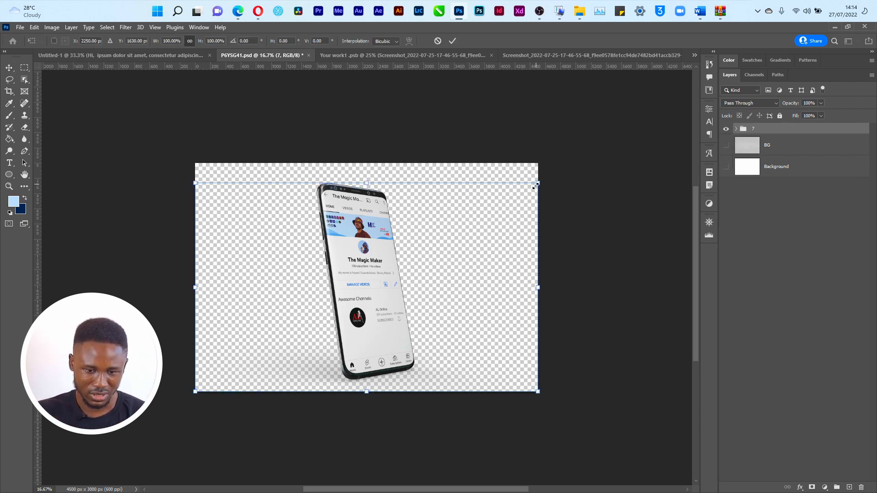
pyautogui.moveTo(535, 185); pyautogui.dragTo(220, 361)
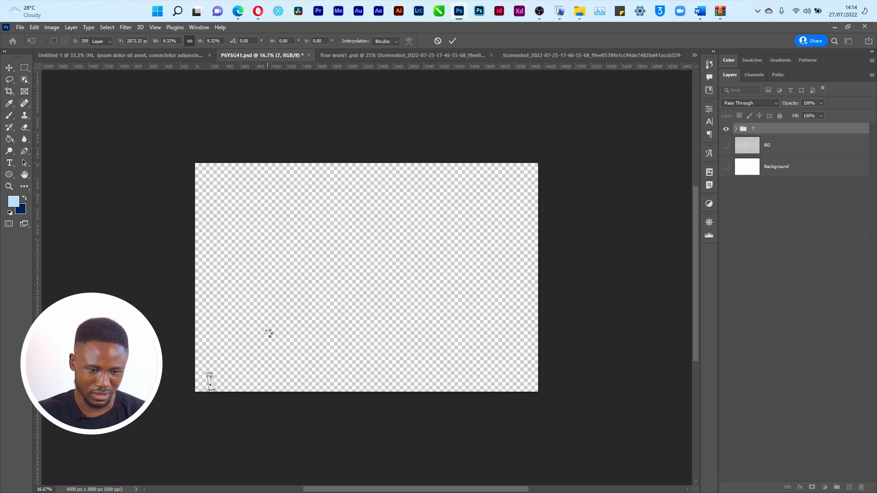
pyautogui.press('Return')
pyautogui.hotkey('ctrl', 't')
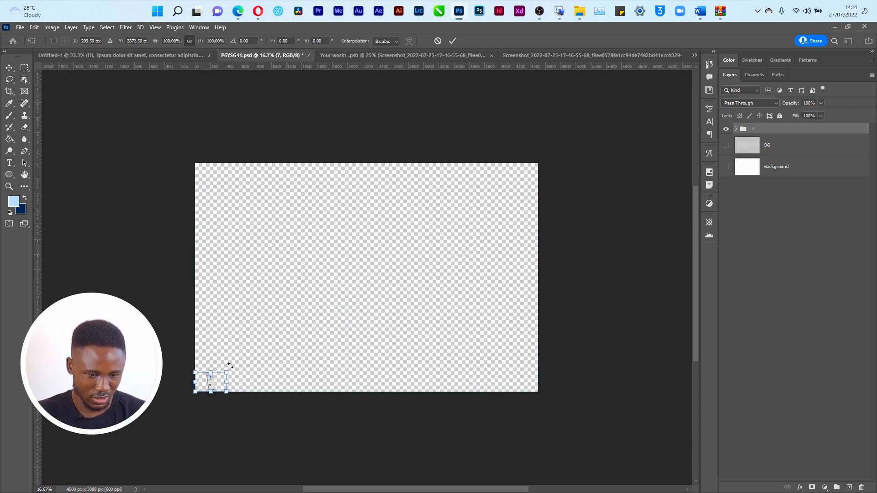
pyautogui.moveTo(225, 370); pyautogui.dragTo(542, 161)
pyautogui.press('Return')
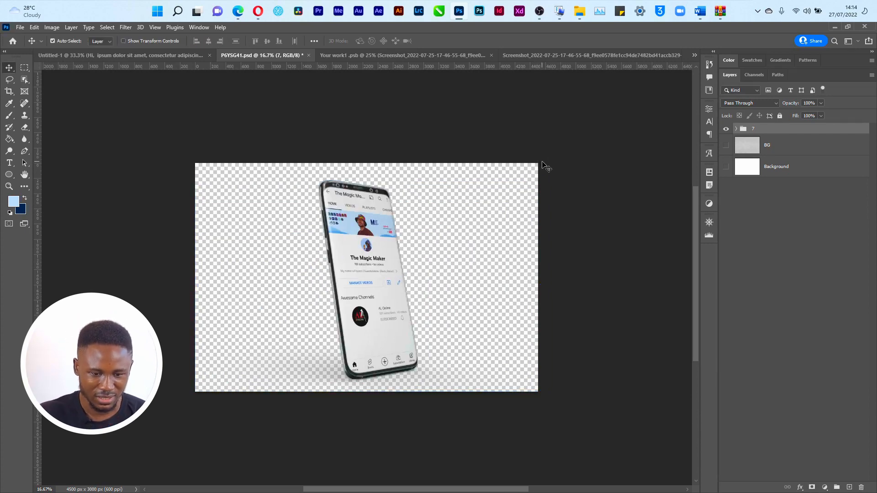
# Check the rescaled phone's upper corner for quality loss and undo both scalings of group 7.
pyautogui.press('z')
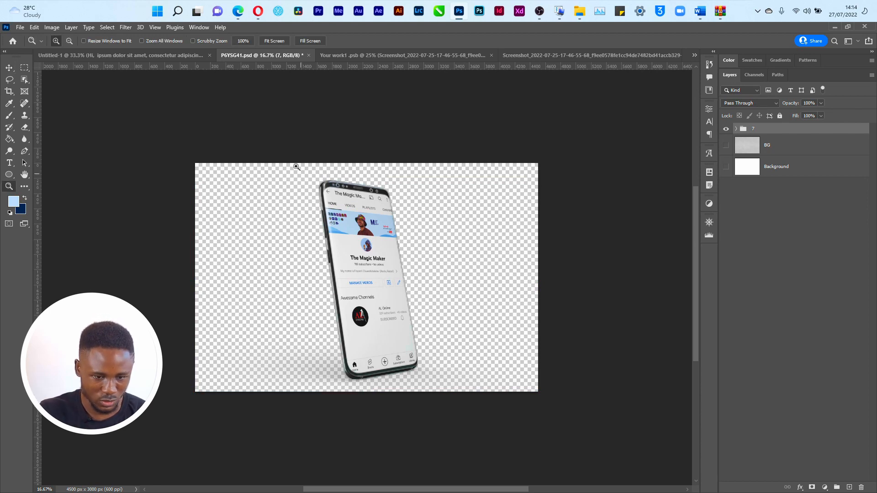
pyautogui.moveTo(295, 166); pyautogui.dragTo(375, 228)
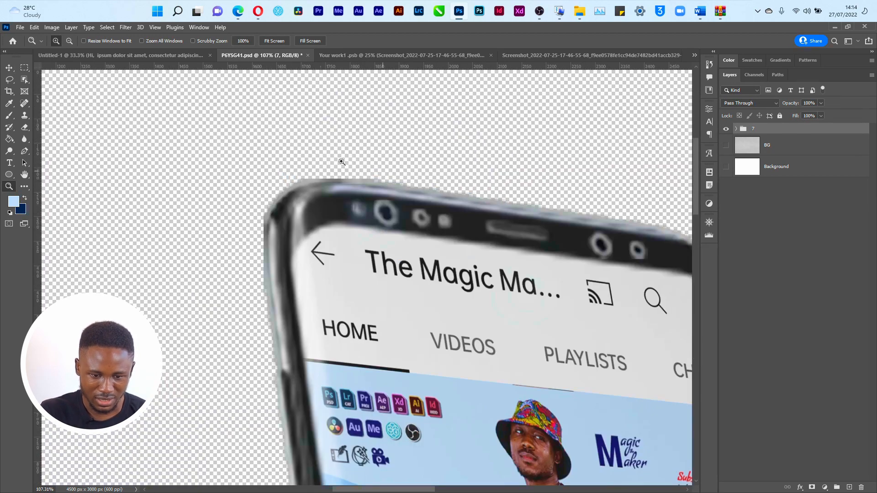
pyautogui.hotkey('ctrl', '0')
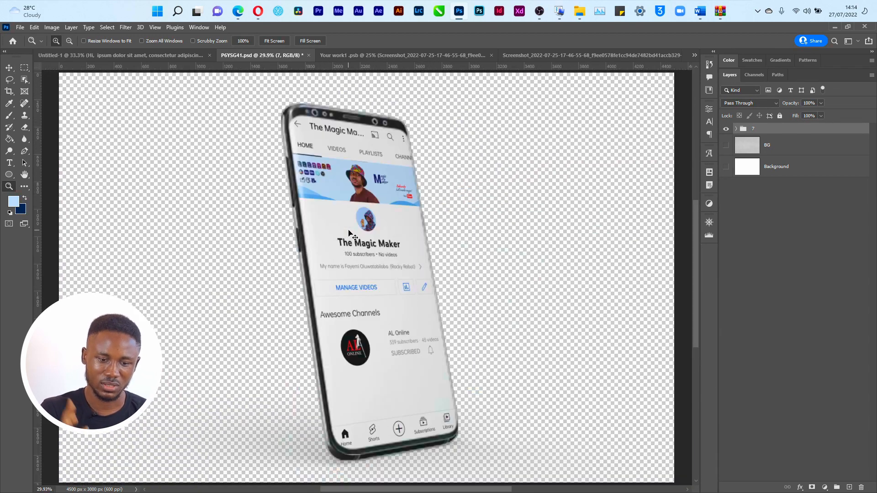
pyautogui.hotkey('ctrl', '-')
pyautogui.hotkey('ctrl', '-')
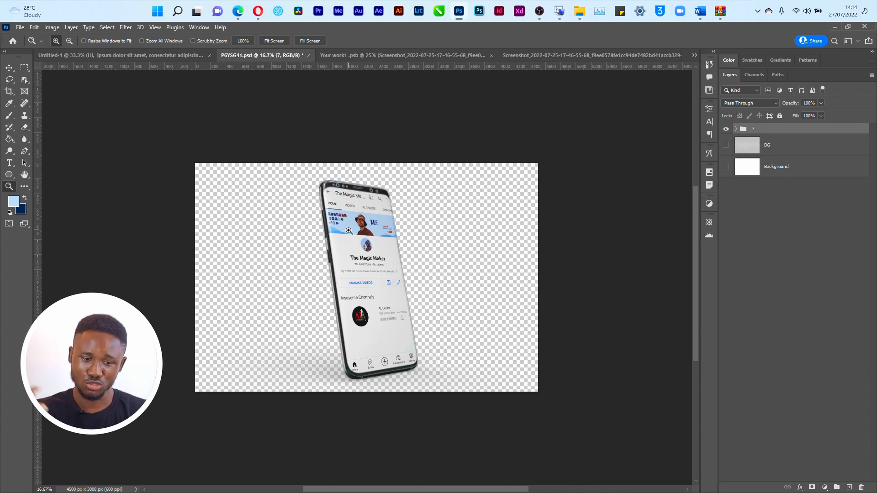
pyautogui.hotkey('ctrl', 'z')
pyautogui.hotkey('ctrl', 'z')
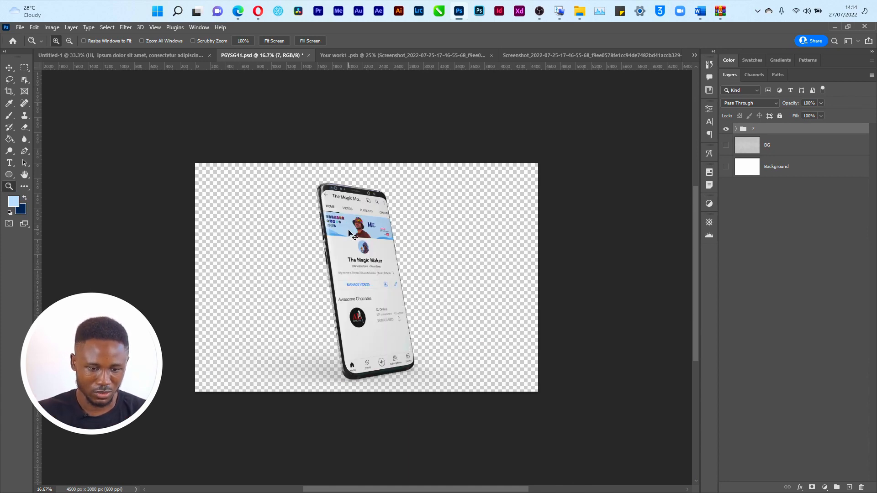
# Inspect the restored phone's upper corner and convert group 7 to a smart object.
pyautogui.moveTo(307, 159); pyautogui.dragTo(355, 217)
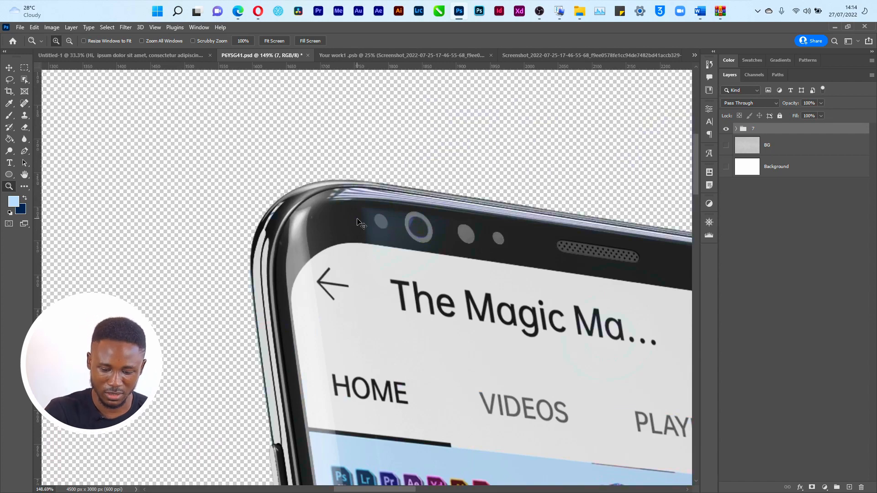
pyautogui.hotkey('ctrl', '0')
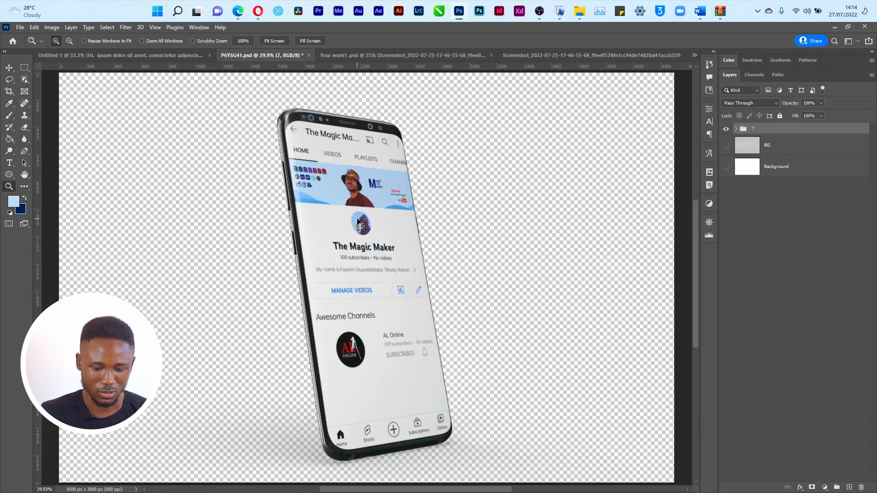
pyautogui.hotkey('ctrl', '-')
pyautogui.hotkey('ctrl', '-')
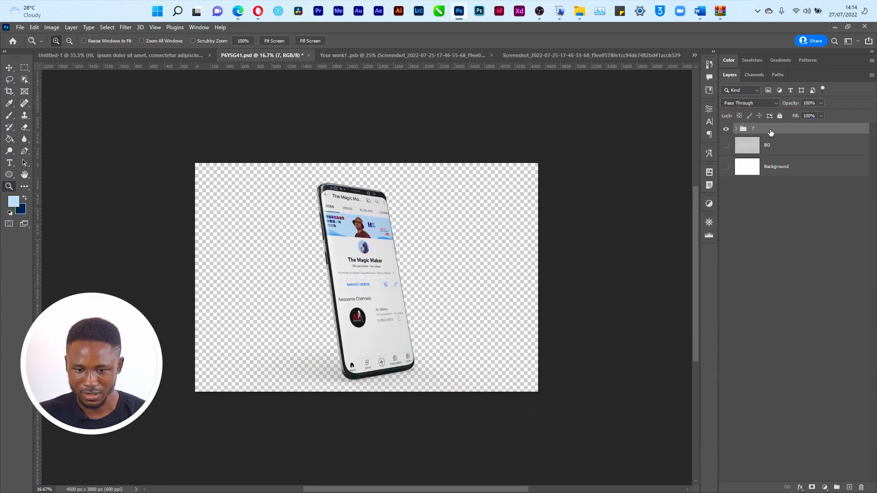
pyautogui.rightClick(771, 132)
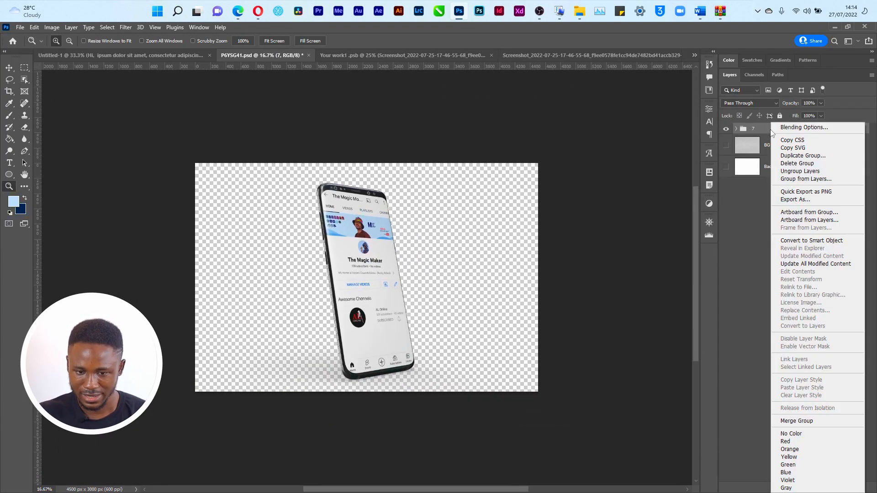
pyautogui.click(811, 241)
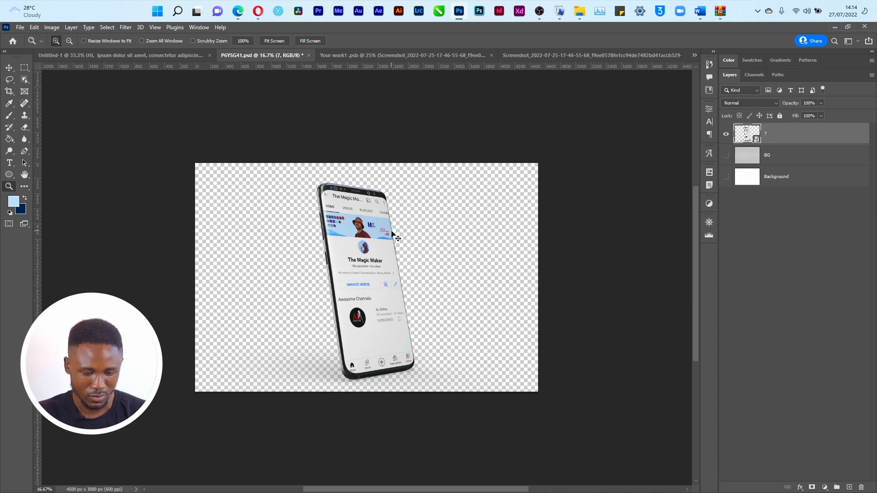
# Shrink the smart-object phone to a tiny size, scale it back up slightly beyond the canvas width, and inspect its edge sharpness.
pyautogui.hotkey('ctrl', 't')
pyautogui.moveTo(536, 180); pyautogui.dragTo(210, 338)
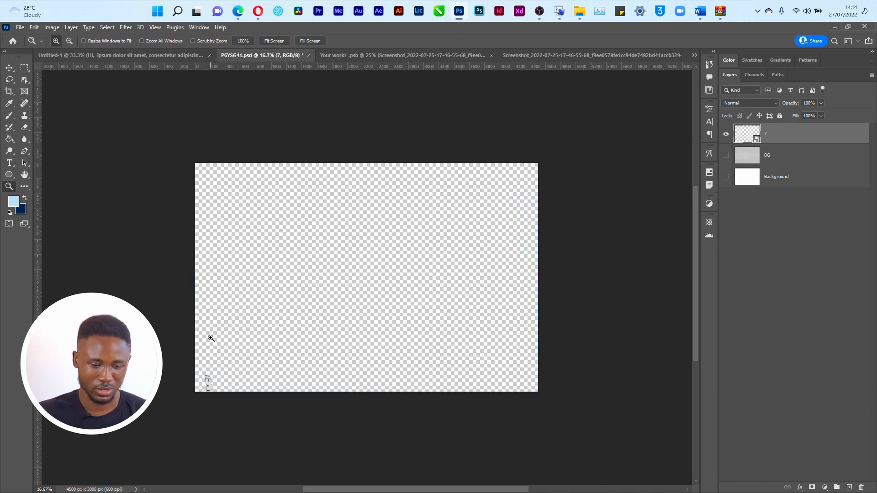
pyautogui.moveTo(223, 374); pyautogui.dragTo(581, 224)
pyautogui.press('Return')
pyautogui.press('z')
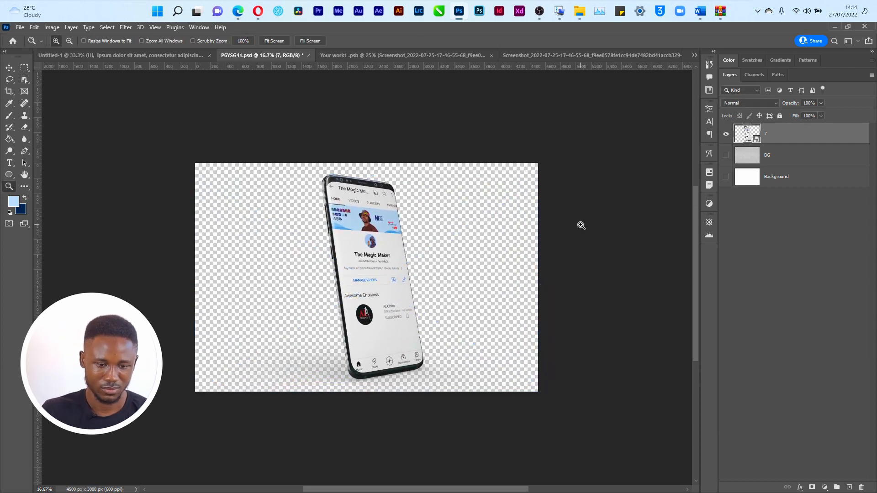
pyautogui.moveTo(299, 169); pyautogui.dragTo(367, 224)
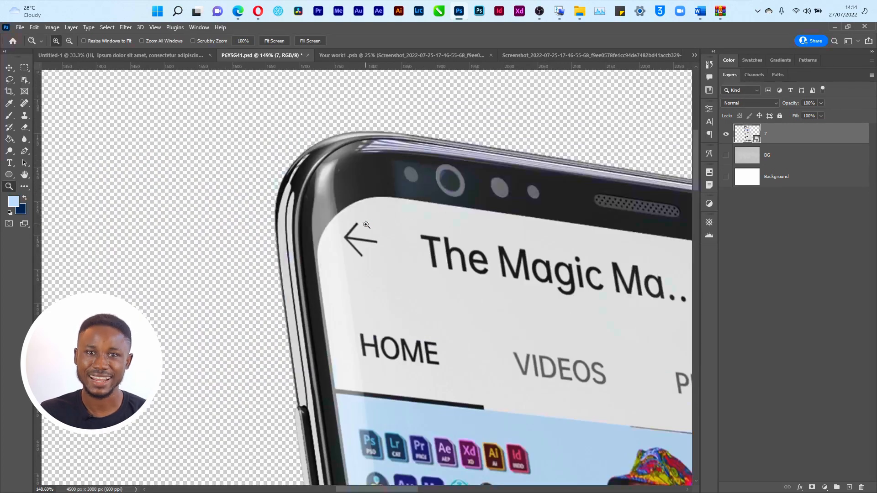
pyautogui.hotkey('ctrl', '0')
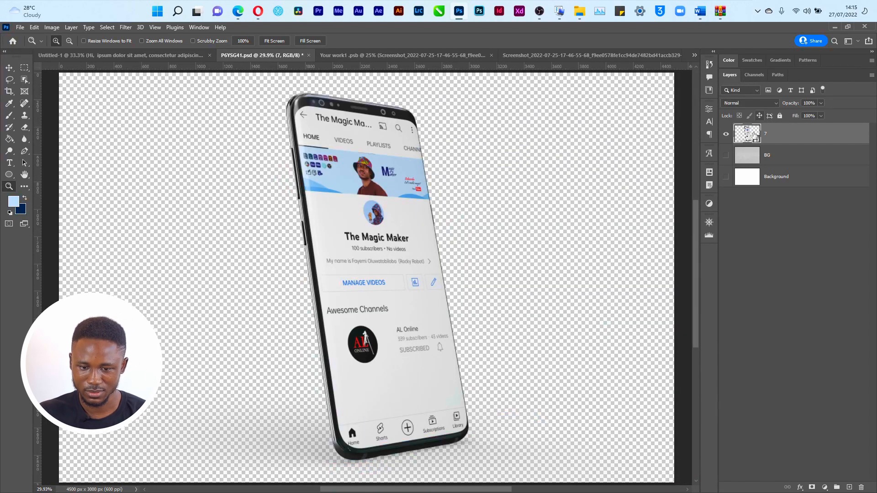
# Copy the smart-object phone into Untitled-1, scale it to about 75.27%, and position it between the header and footer.
pyautogui.moveTo(747, 133); pyautogui.dragTo(351, 263)
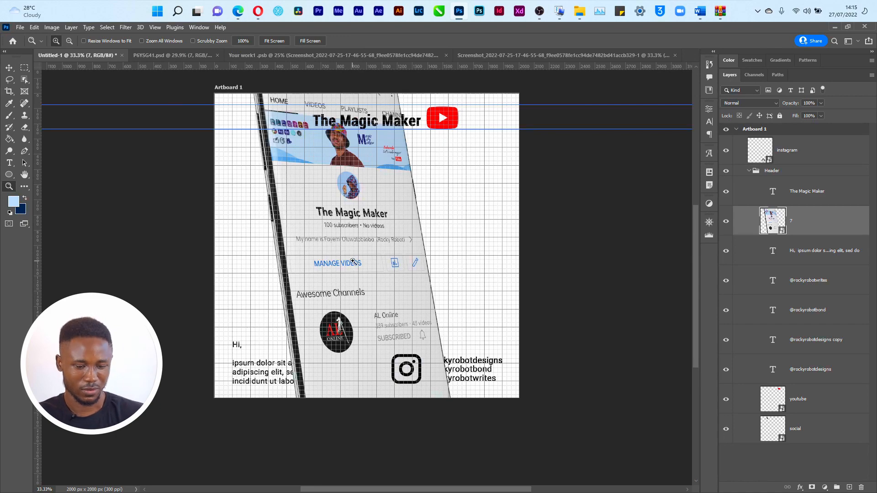
pyautogui.hotkey('ctrl', 't')
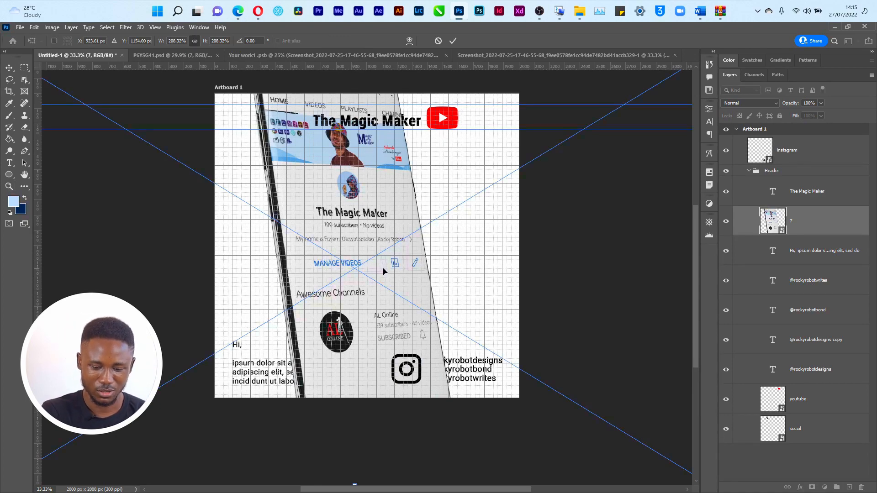
pyautogui.scroll(2, 384, 271)
pyautogui.scroll(-4, 384, 271)
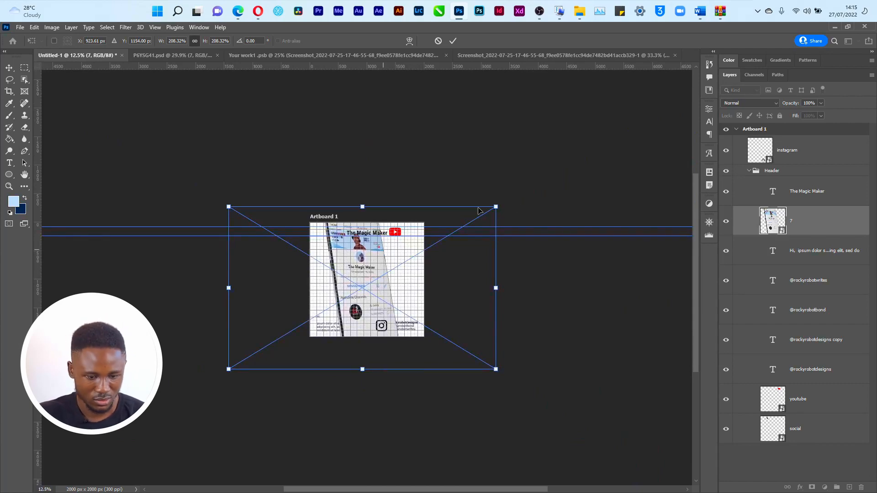
pyautogui.moveTo(495, 207); pyautogui.dragTo(424, 283)
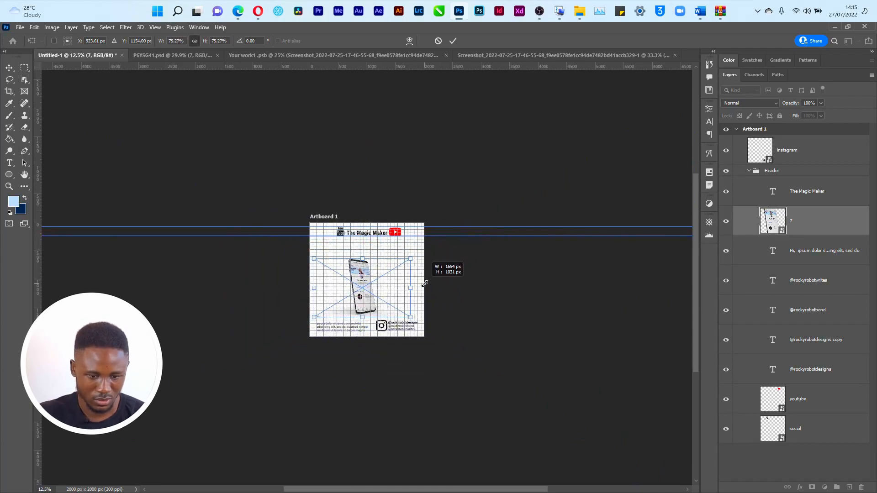
pyautogui.moveTo(375, 305); pyautogui.dragTo(378, 296)
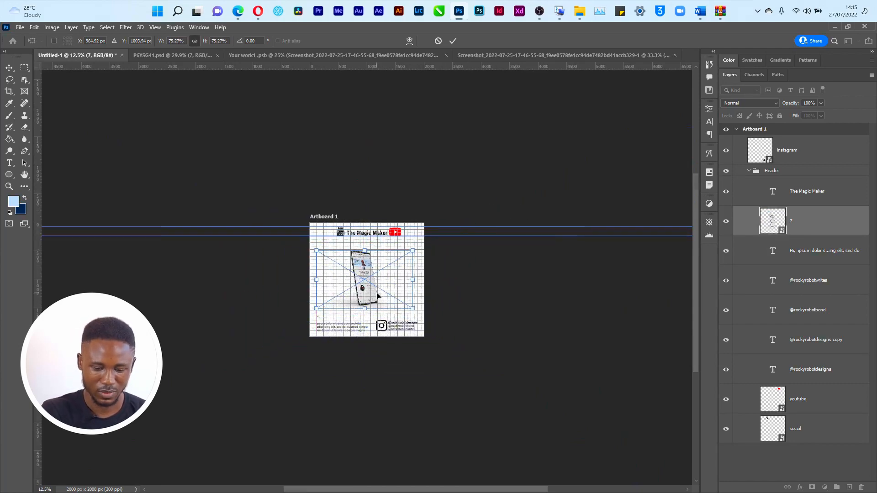
pyautogui.hotkey('ctrl', '0')
pyautogui.press('Return')
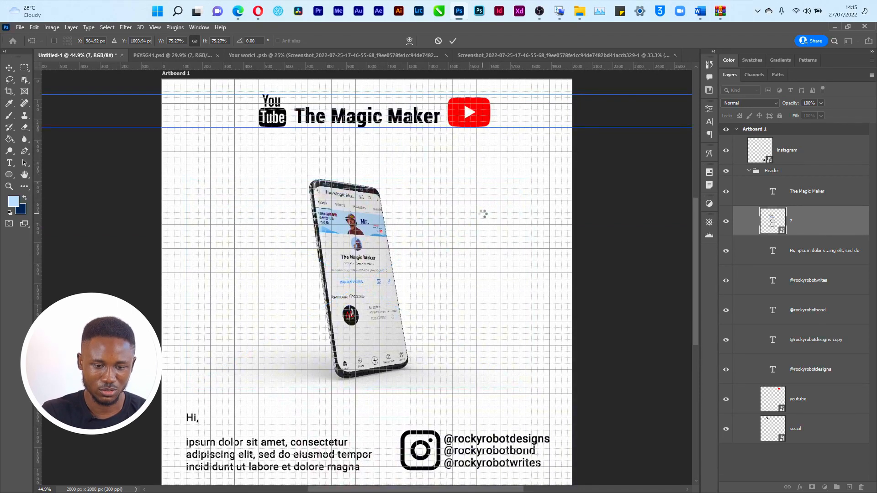
# Hide the grid on the flyer.
pyautogui.press('z')
pyautogui.hotkey('ctrl', "'")
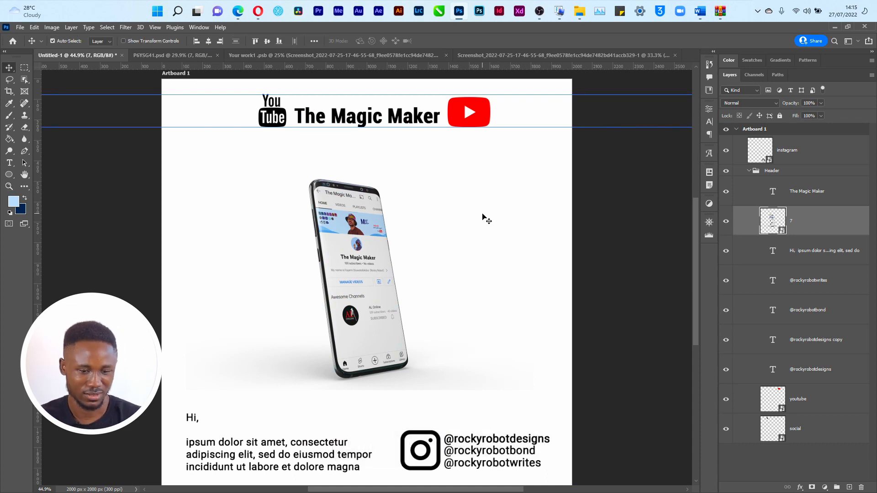
# Enlarge the phone mockup to 97.30% and position it between the header and footer.
pyautogui.hotkey('ctrl', 't')
pyautogui.moveTo(533, 179); pyautogui.dragTo(578, 151)
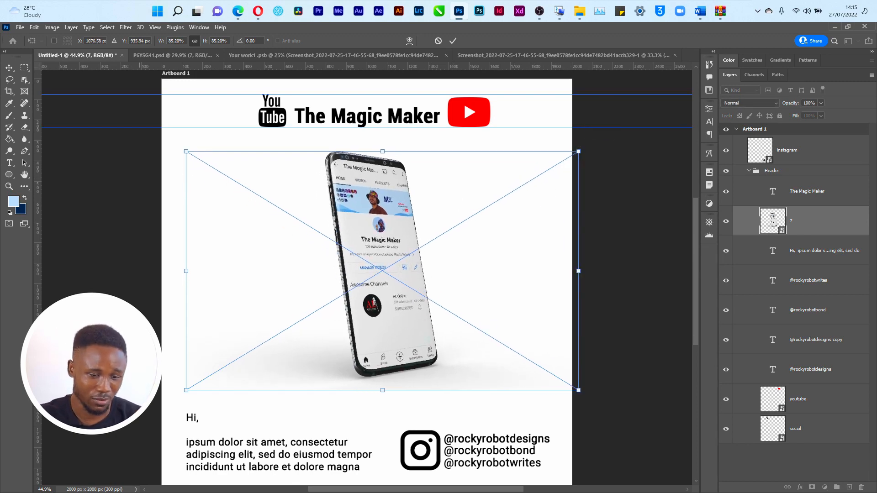
pyautogui.moveTo(182, 392); pyautogui.dragTo(130, 425)
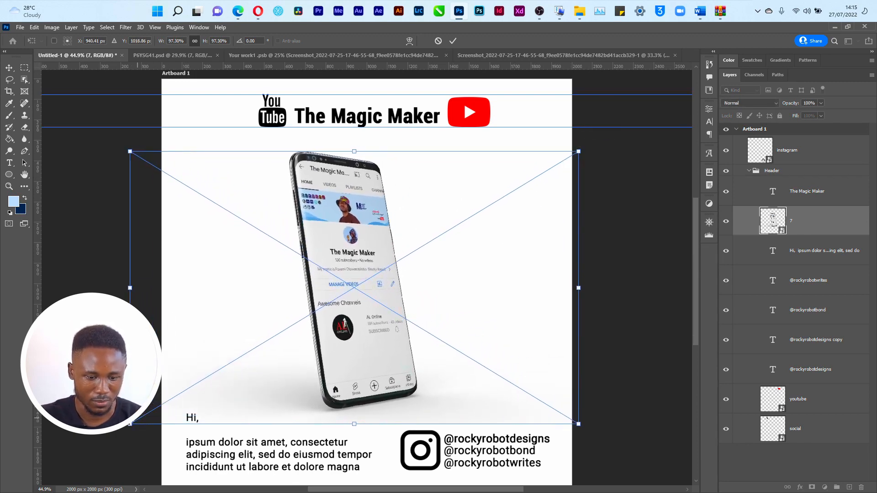
pyautogui.moveTo(345, 362); pyautogui.dragTo(354, 368)
pyautogui.press('Return')
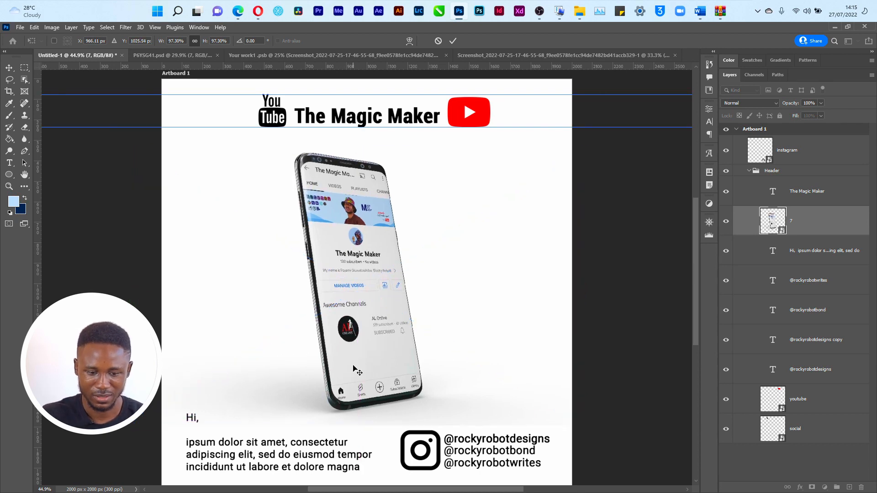
pyautogui.hotkey('ctrl', 't')
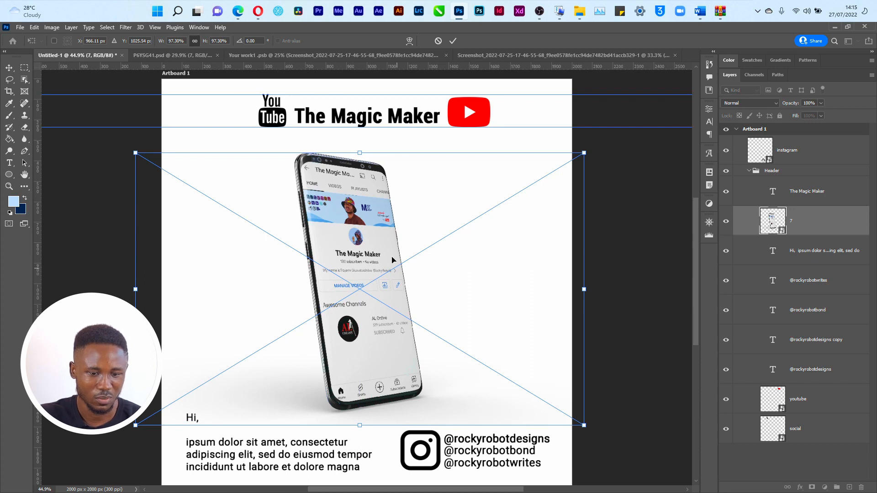
pyautogui.press('Return')
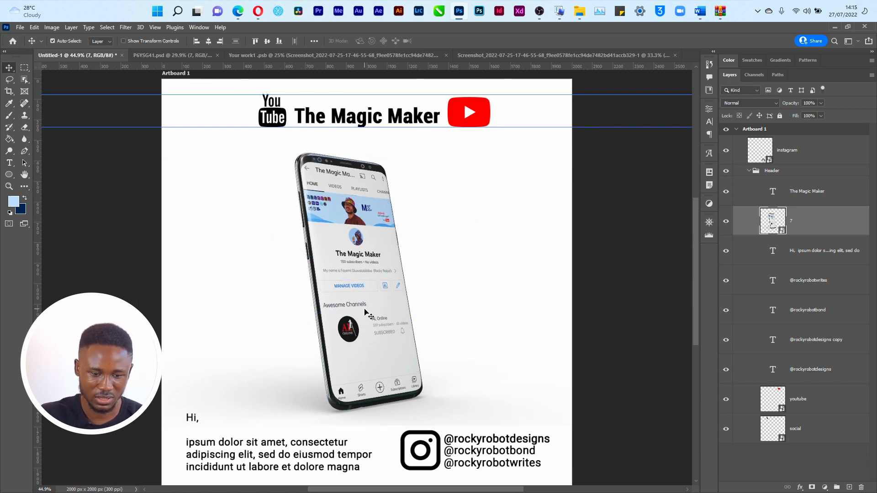
# Move the phone mockup to the right on the flyer and scale it down to 95.64%.
pyautogui.moveTo(349, 312); pyautogui.dragTo(439, 313)
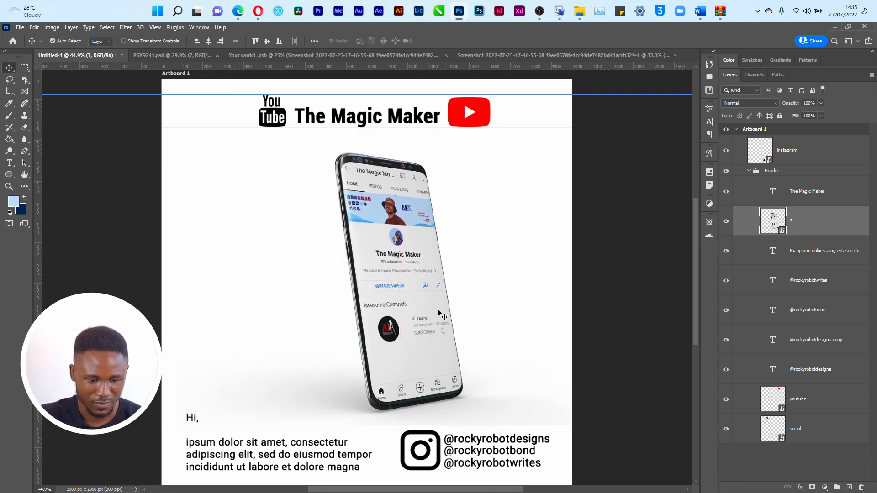
pyautogui.hotkey('ctrl', 't')
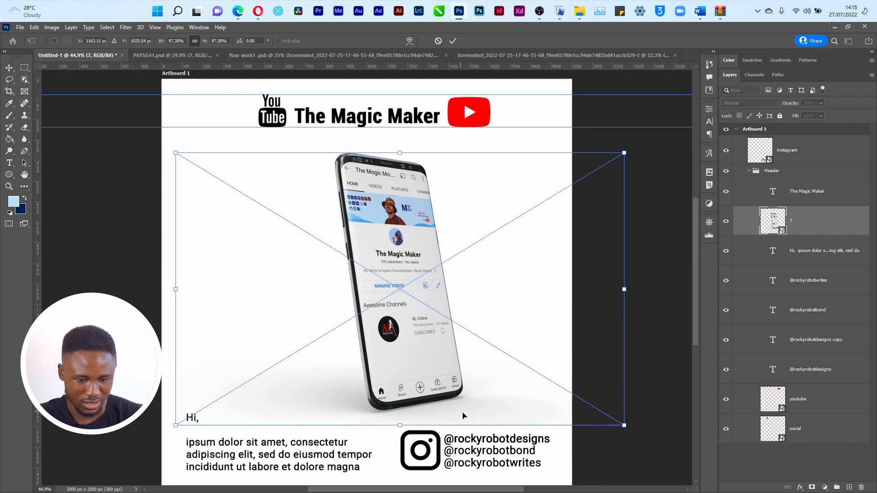
pyautogui.moveTo(615, 433); pyautogui.dragTo(612, 424)
pyautogui.press('Return')
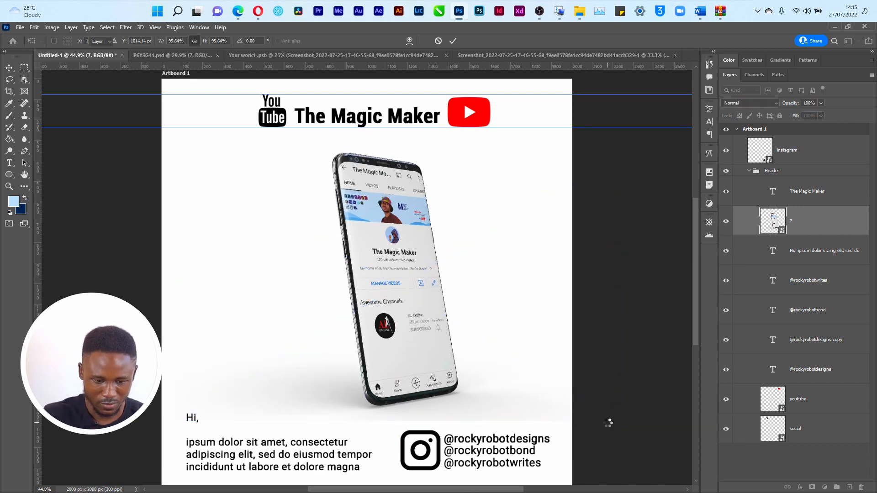
# Add a layer mask to phone layer 7 and ready the Brush tool with the default black foreground.
pyautogui.press('z')
pyautogui.moveTo(340, 407); pyautogui.dragTo(572, 481)
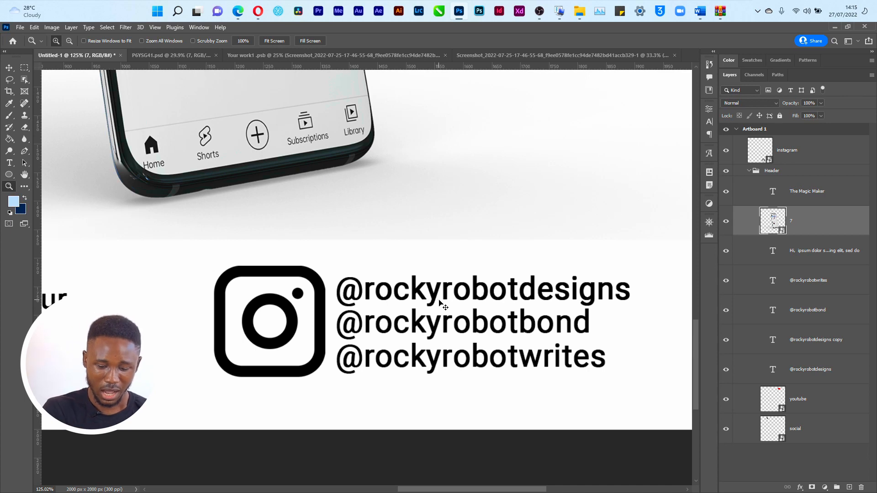
pyautogui.hotkey('ctrl', '0')
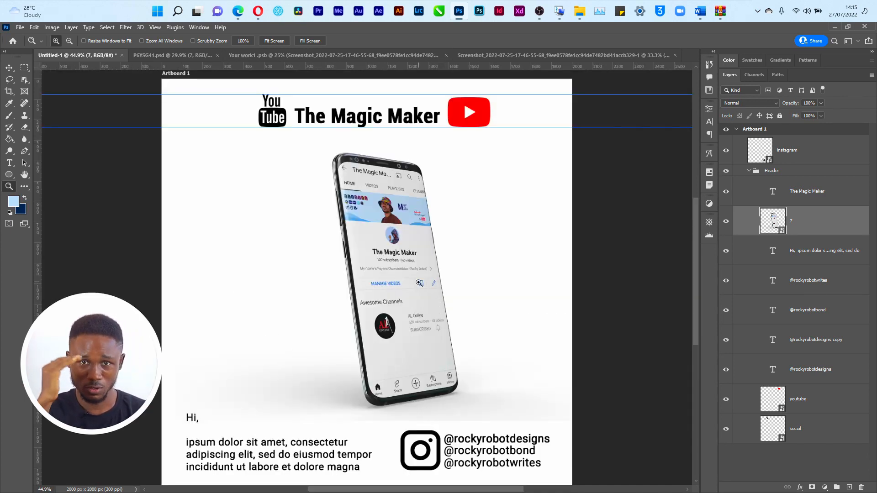
pyautogui.press('b')
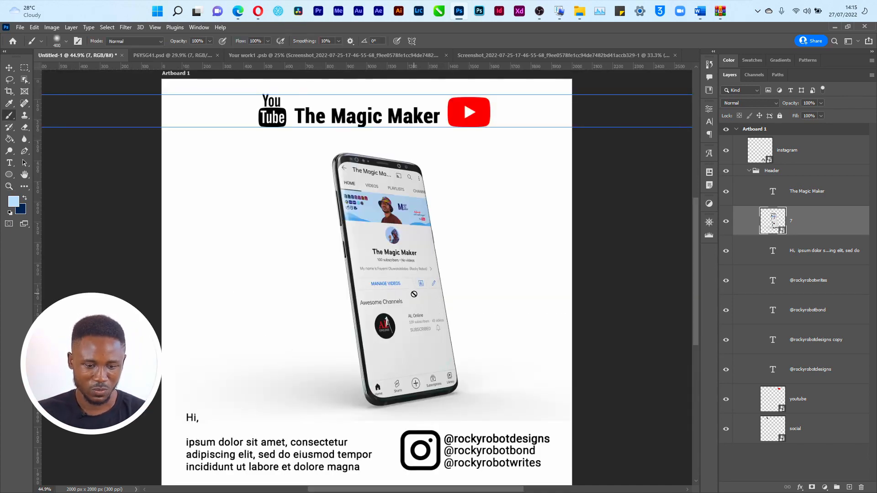
pyautogui.rightClick(9, 117)
pyautogui.click(60, 118)
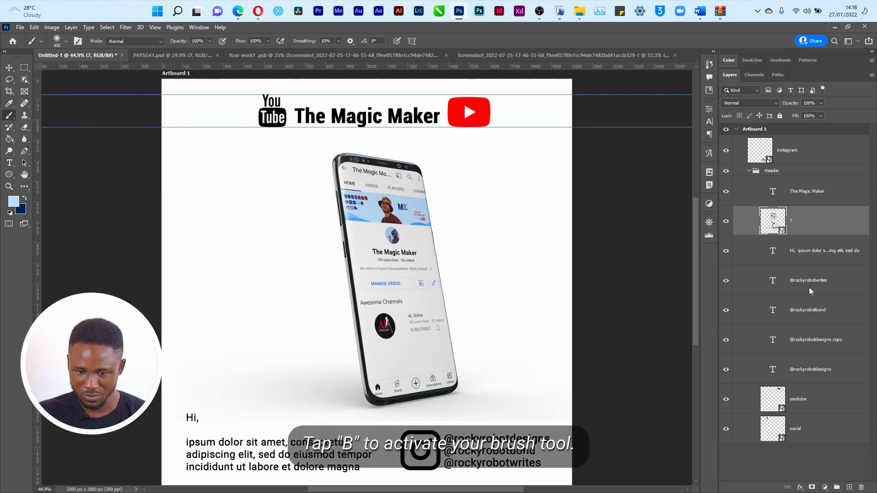
pyautogui.click(812, 487)
pyautogui.press('d')
# With a 400 px, 0% hardness brush, paint black on the mask along the lower edge of the phone's backdrop.
pyautogui.press('[')
pyautogui.press('[')
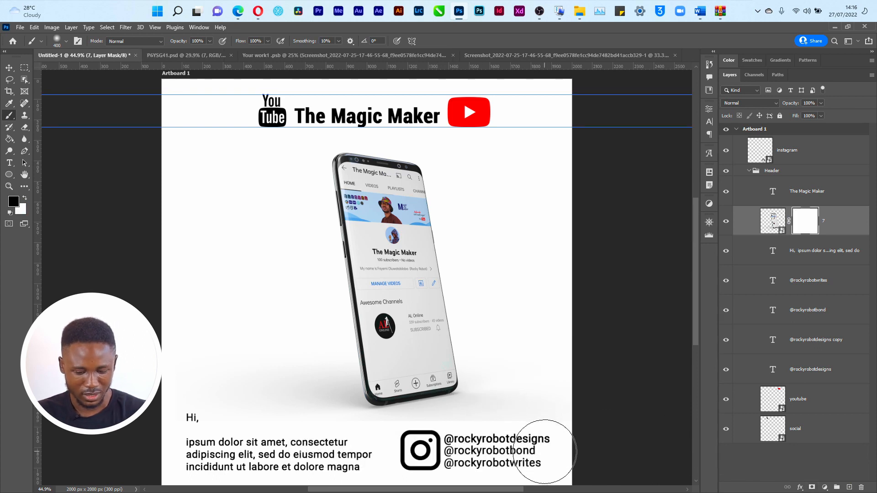
pyautogui.press('[')
pyautogui.press('[')
pyautogui.press('[')
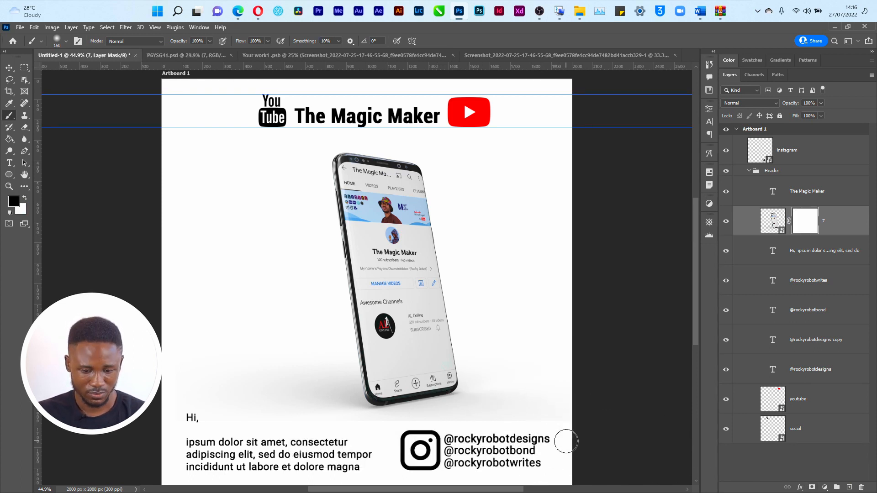
pyautogui.press(']')
pyautogui.press(']')
pyautogui.press(']')
pyautogui.press(']')
pyautogui.press(']')
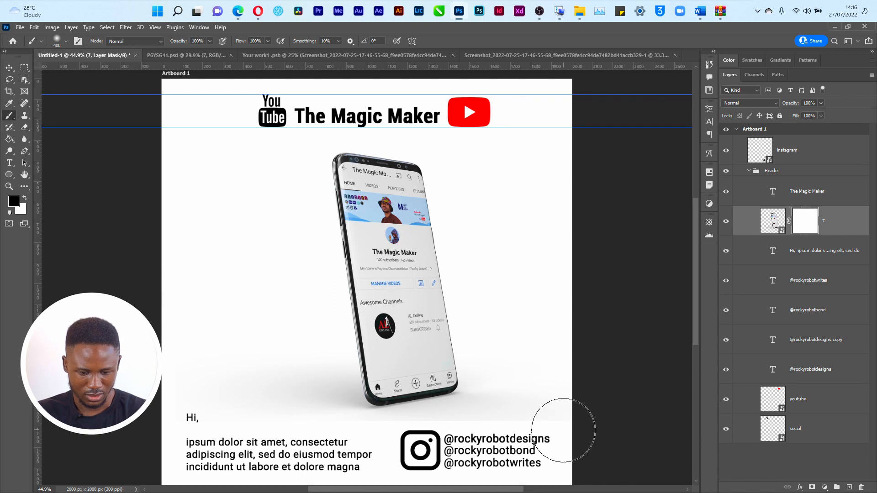
pyautogui.rightClick(554, 440)
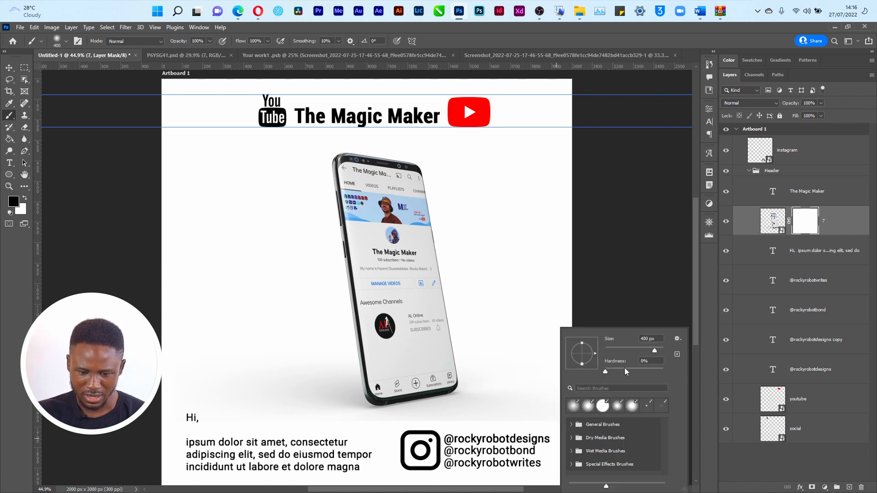
pyautogui.click(554, 442)
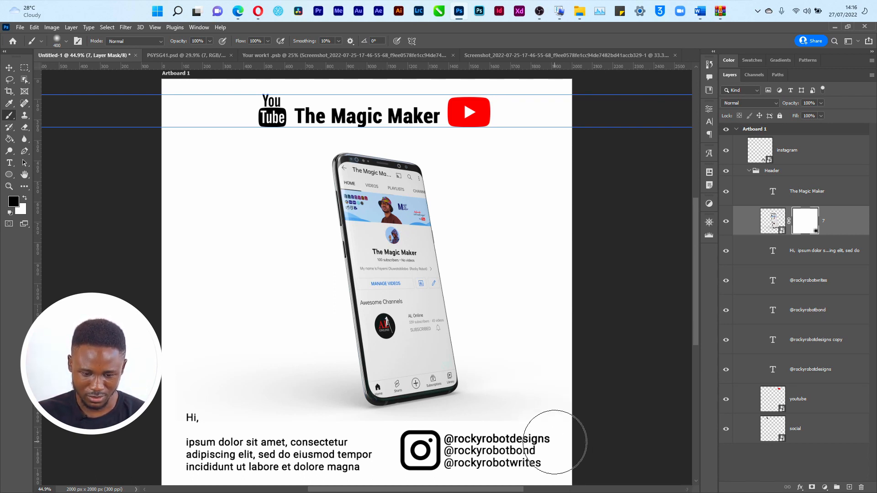
pyautogui.moveTo(555, 442)
pyautogui.mouseDown()
pyautogui.moveTo(356, 439)
pyautogui.moveTo(329, 427)
pyautogui.moveTo(244, 420)
pyautogui.moveTo(243, 432)
pyautogui.mouseUp()
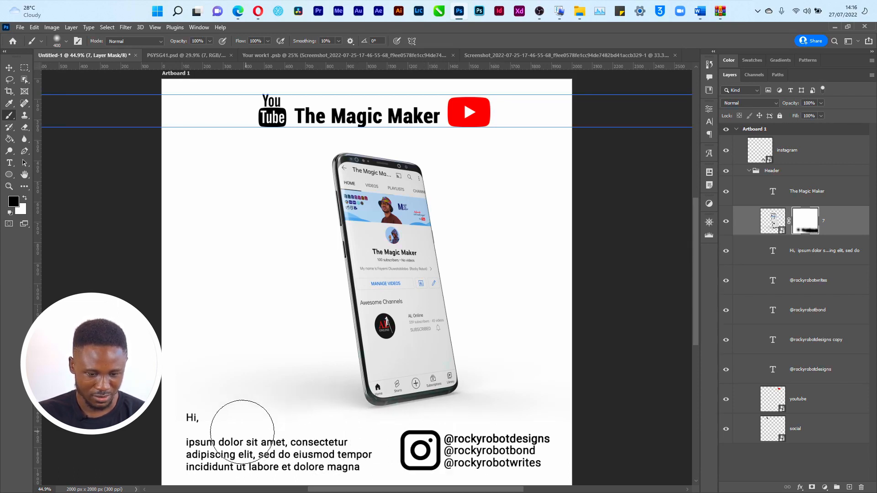
# Toggle the phone layer's mask repeatedly to compare the backdrop's lower edge with and without masking.
pyautogui.keyDown('shift'); pyautogui.click(806, 224); pyautogui.keyUp('shift')
pyautogui.keyDown('shift'); pyautogui.click(806, 224); pyautogui.keyUp('shift')
pyautogui.keyDown('shift'); pyautogui.click(806, 223); pyautogui.keyUp('shift')
pyautogui.keyDown('shift'); pyautogui.click(806, 224); pyautogui.keyUp('shift')
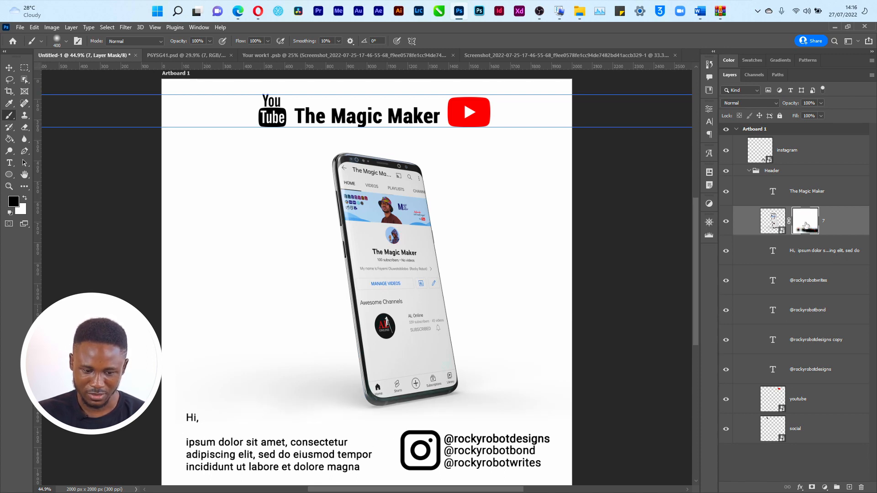
pyautogui.keyDown('shift'); pyautogui.click(806, 224); pyautogui.keyUp('shift')
pyautogui.keyDown('shift'); pyautogui.click(806, 224); pyautogui.keyUp('shift')
pyautogui.keyDown('shift'); pyautogui.click(806, 224); pyautogui.keyUp('shift')
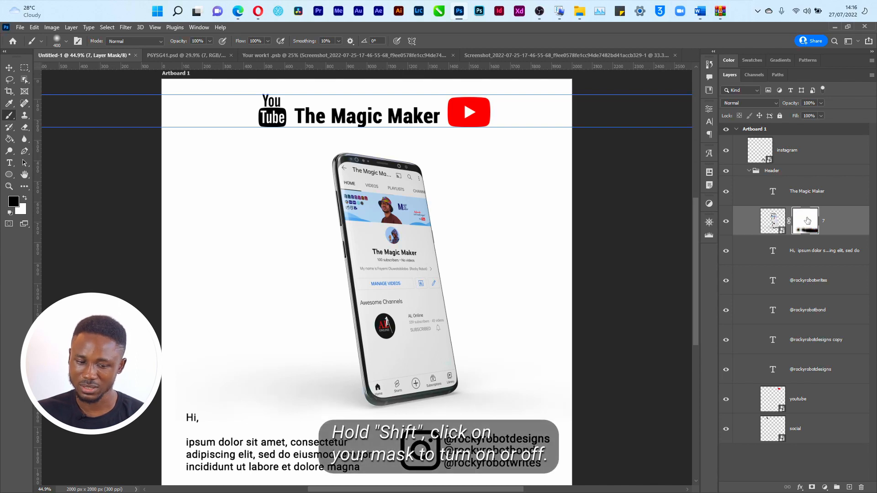
pyautogui.keyDown('shift'); pyautogui.click(808, 221); pyautogui.keyUp('shift')
pyautogui.keyDown('shift'); pyautogui.click(807, 221); pyautogui.keyUp('shift')
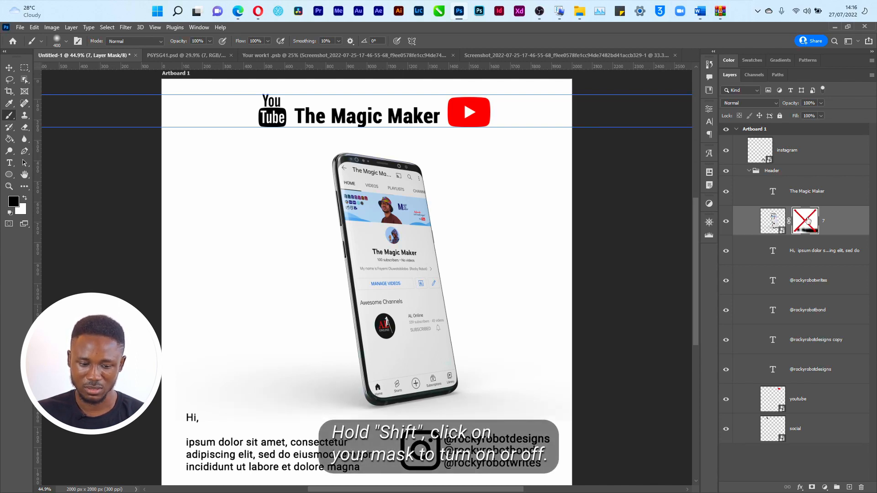
pyautogui.keyDown('shift'); pyautogui.click(808, 221); pyautogui.keyUp('shift')
pyautogui.keyDown('shift'); pyautogui.click(807, 222); pyautogui.keyUp('shift')
# Set the brush to 81 px with 30% hardness and swap the foreground colour to white.
pyautogui.rightClick(454, 286)
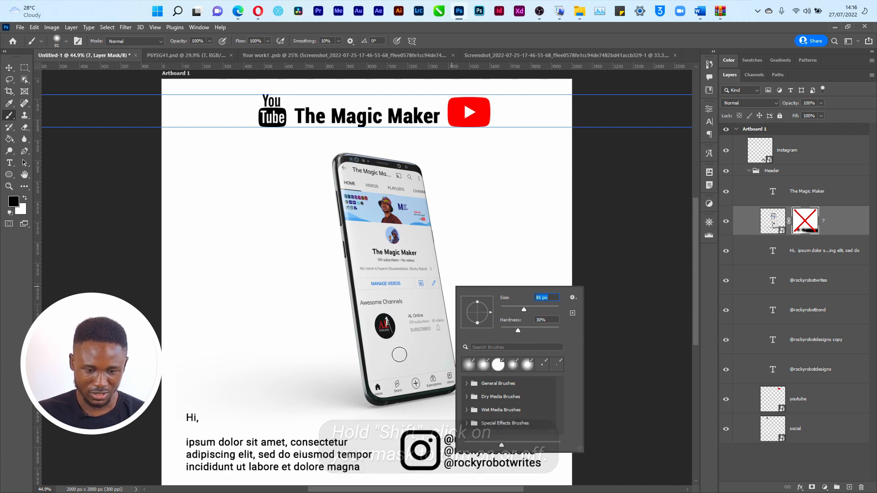
pyautogui.click(397, 358)
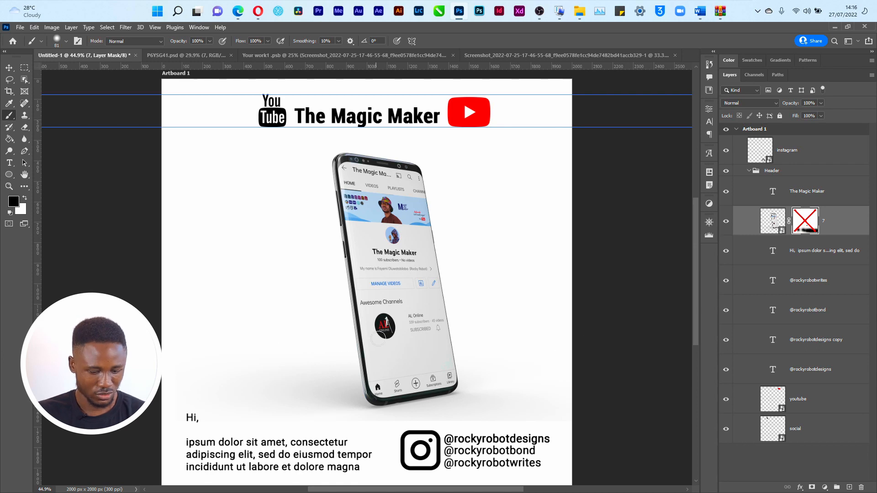
pyautogui.press('x')
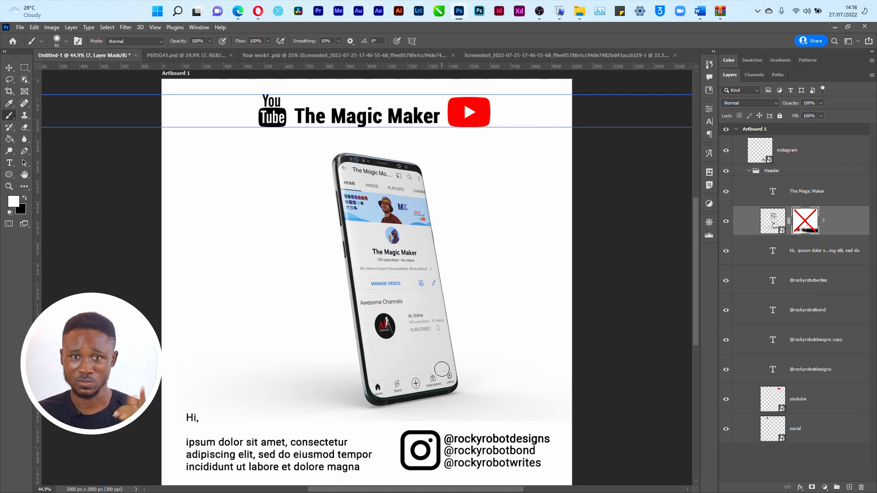
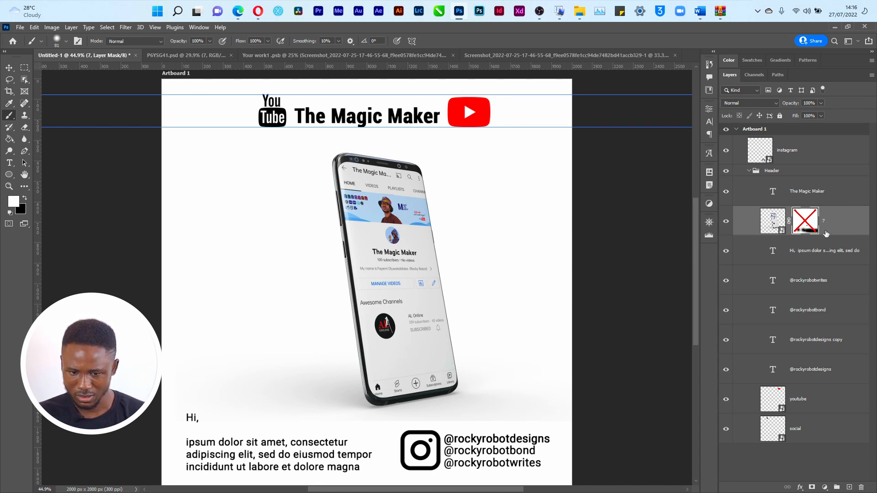
# Re-enable the phone layer's mask, switching it off and on once more to compare the blend.
pyautogui.keyDown('shift'); pyautogui.click(808, 223); pyautogui.keyUp('shift')
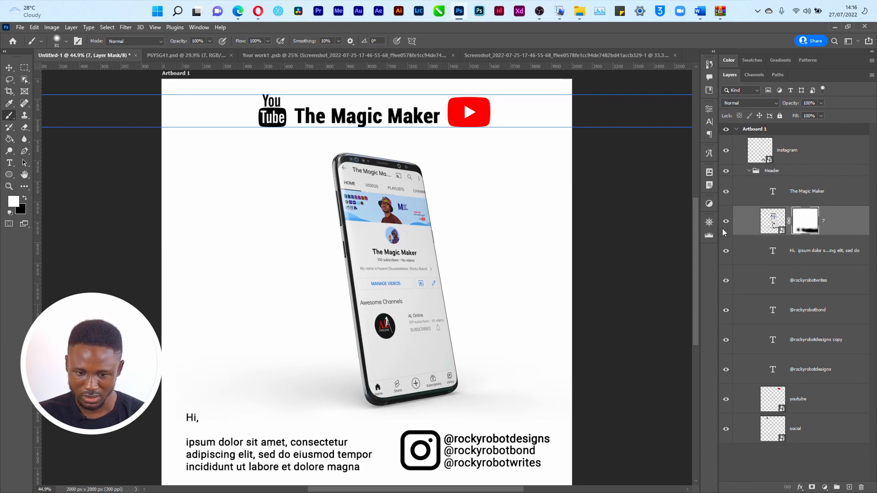
pyautogui.keyDown('shift'); pyautogui.click(806, 224); pyautogui.keyUp('shift')
pyautogui.keyDown('shift'); pyautogui.click(807, 225); pyautogui.keyUp('shift')
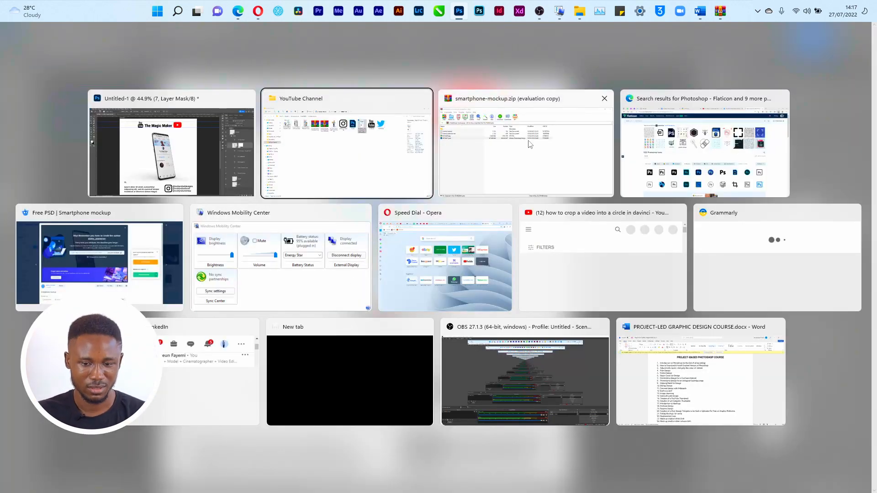
# Switch to Edge and return from Freepik's smartphone mockup download page to the phone mockup search results.
pyautogui.click(712, 139)
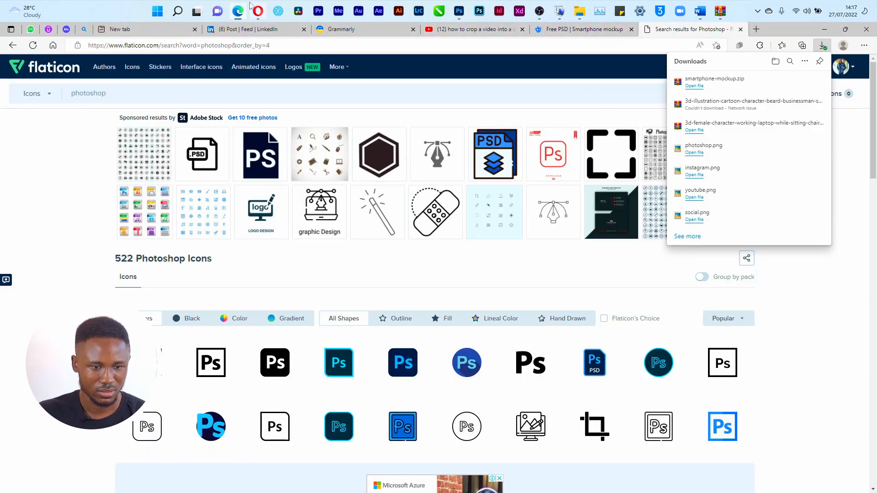
pyautogui.click(580, 29)
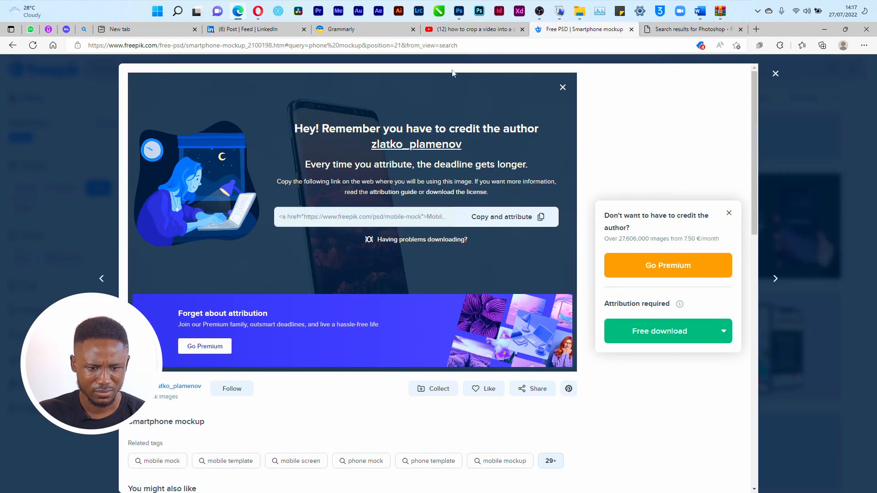
pyautogui.click(775, 73)
pyautogui.click(674, 30)
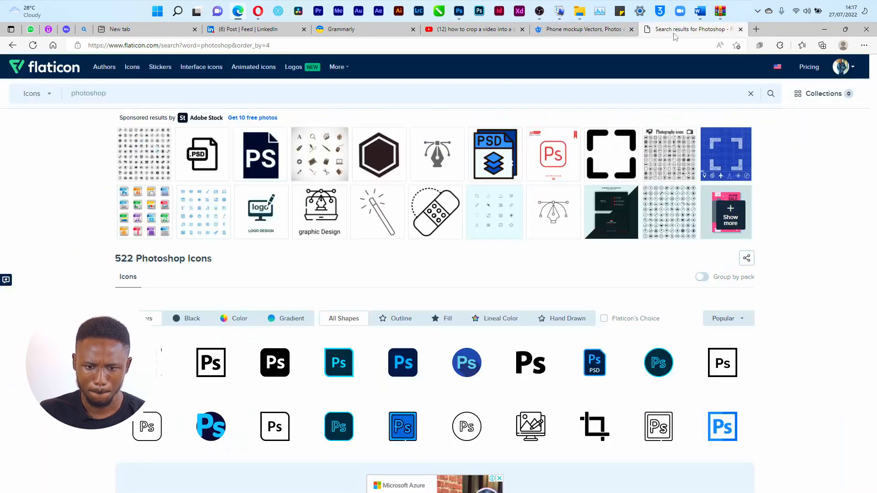
pyautogui.click(580, 29)
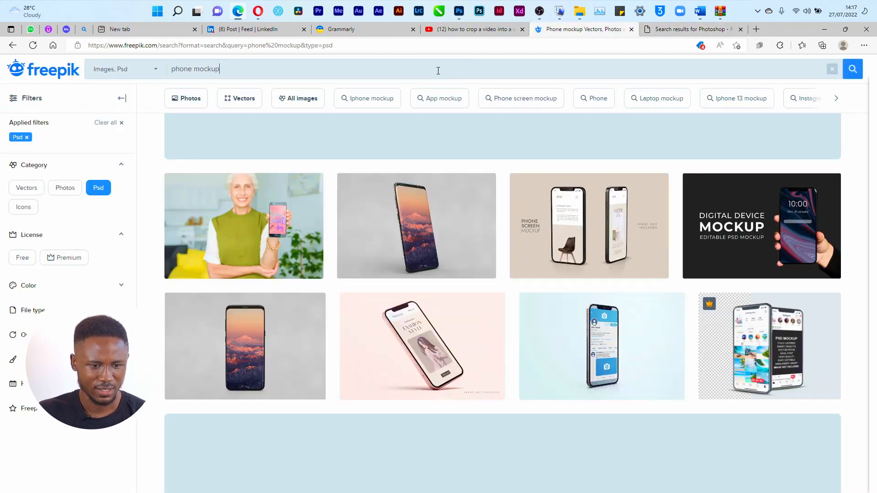
# Replace the phone mockup query in Freepik's search with "3d ch".
pyautogui.click(438, 71)
pyautogui.write('3')
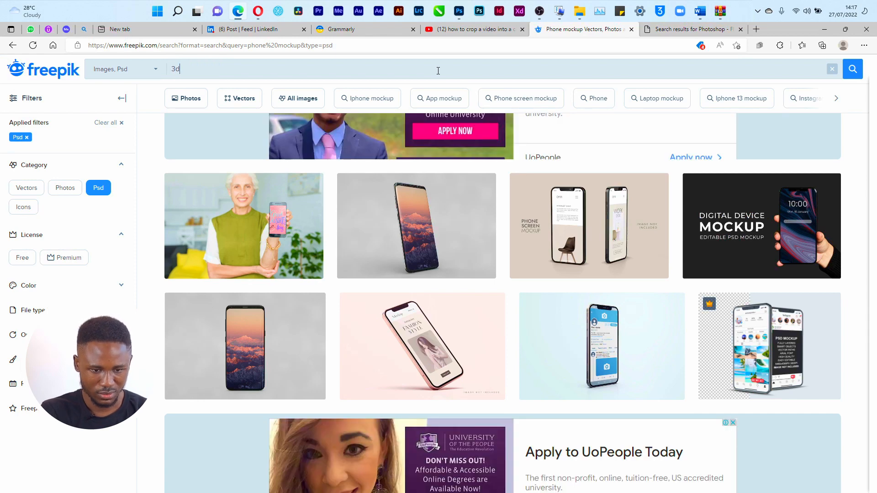
pyautogui.write('d mock')
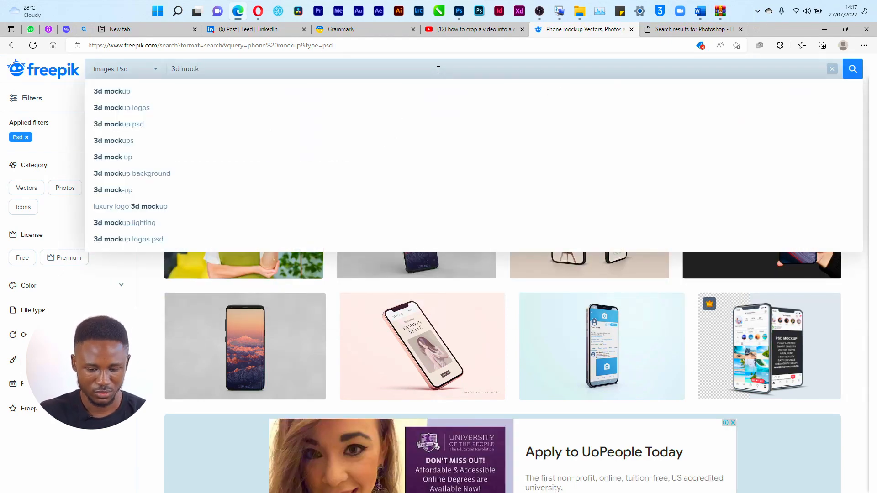
pyautogui.press('BackSpace')
pyautogui.press('BackSpace')
pyautogui.press('BackSpace')
pyautogui.press('BackSpace')
pyautogui.write('ch')
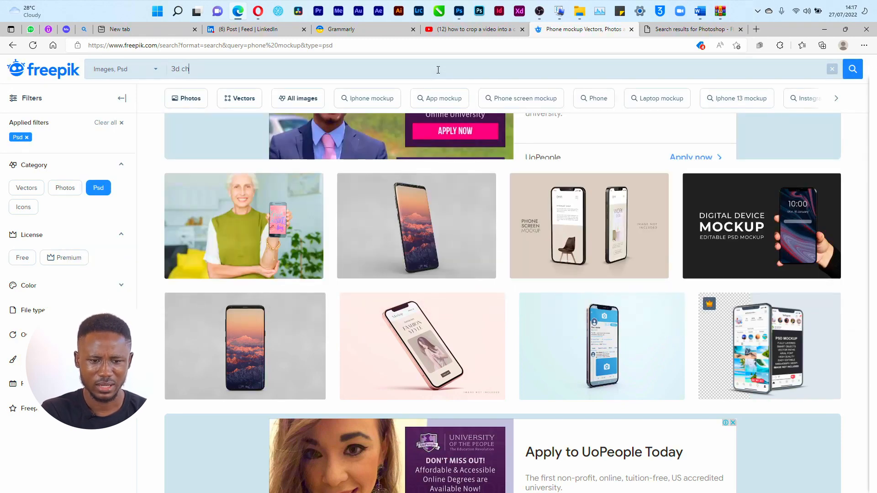
pyautogui.click(258, 11)
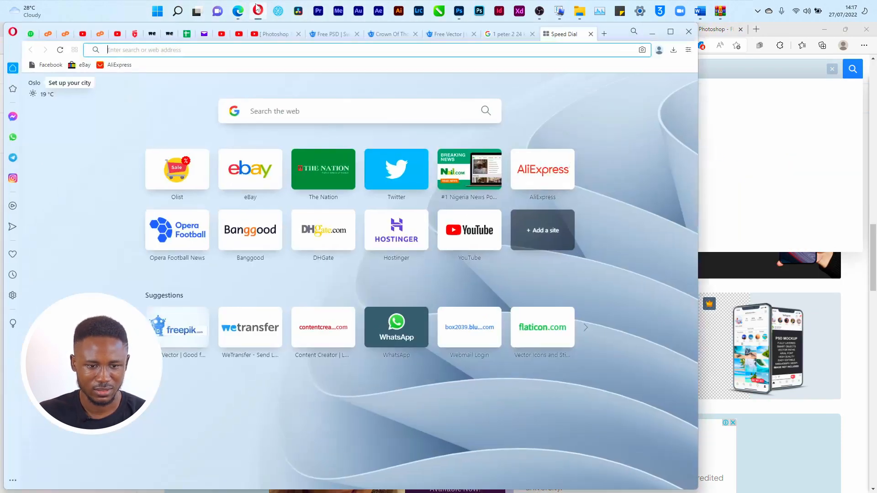
pyautogui.click(425, 36)
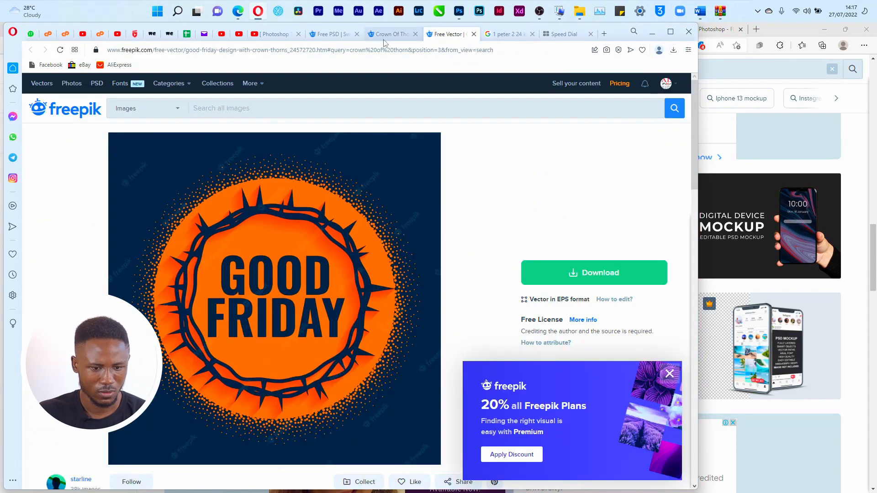
pyautogui.hotkey('alt', 'Tab')
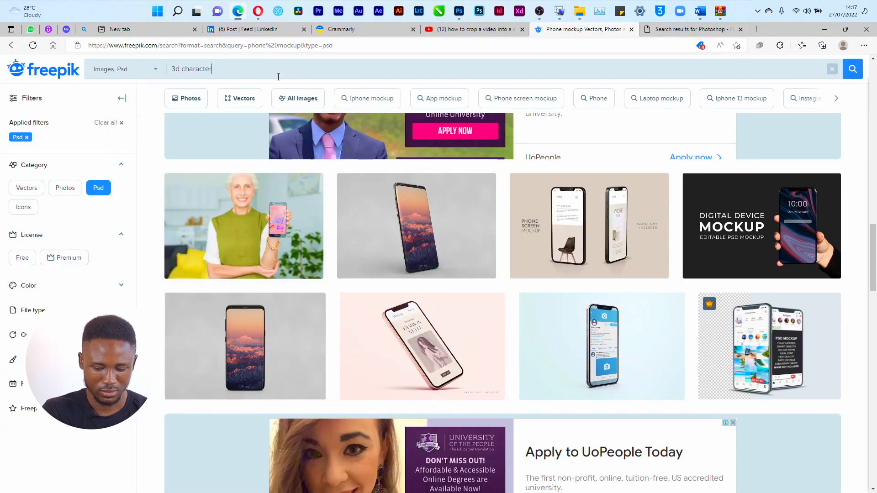
# Search Freepik for "3d character" and open the bearded businessman illustration in a new browser tab.
pyautogui.press('Return')
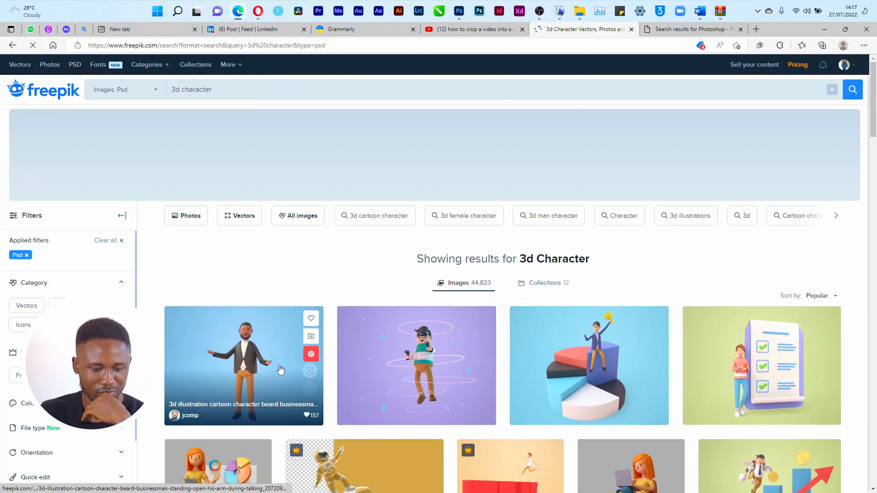
pyautogui.rightClick(280, 370)
pyautogui.click(347, 94)
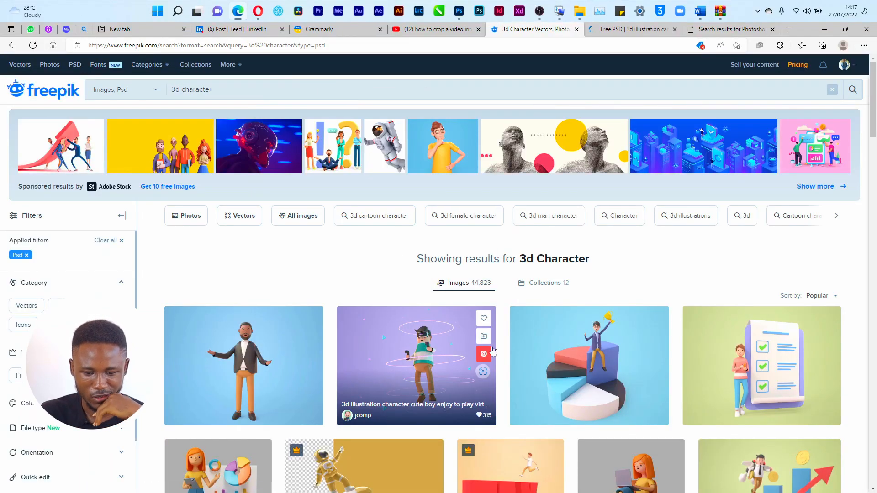
# Browse the 3D character results and open the business man illustration with the suitcase in a new browser tab.
pyautogui.scroll(-5, 493, 350)
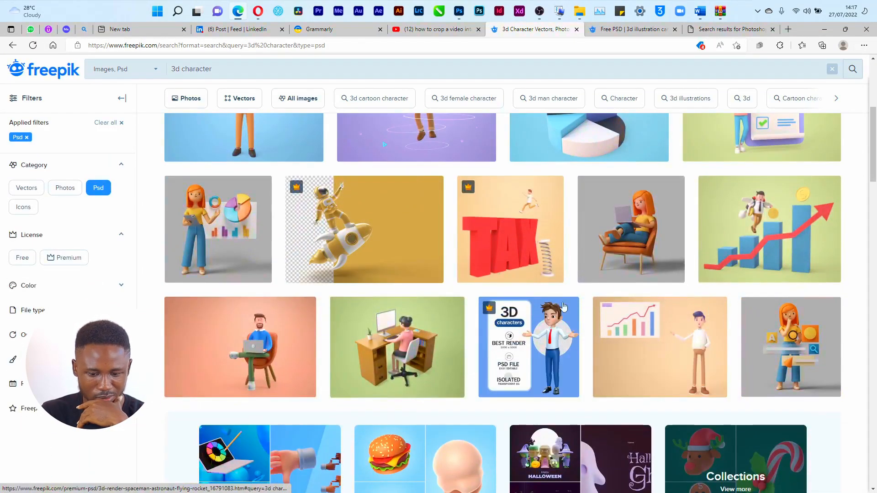
pyautogui.scroll(5, 776, 339)
pyautogui.scroll(-10, 777, 339)
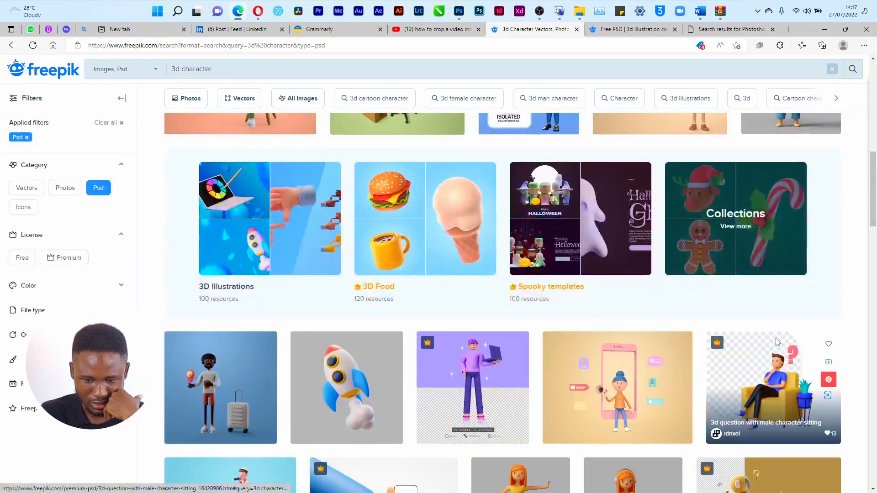
pyautogui.scroll(-9, 776, 343)
pyautogui.scroll(14, 775, 343)
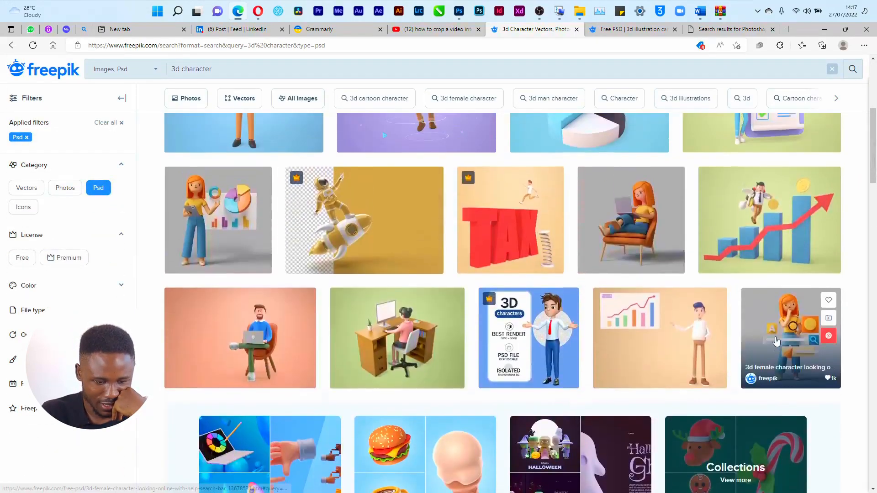
pyautogui.scroll(-5, 776, 343)
pyautogui.rightClick(238, 388)
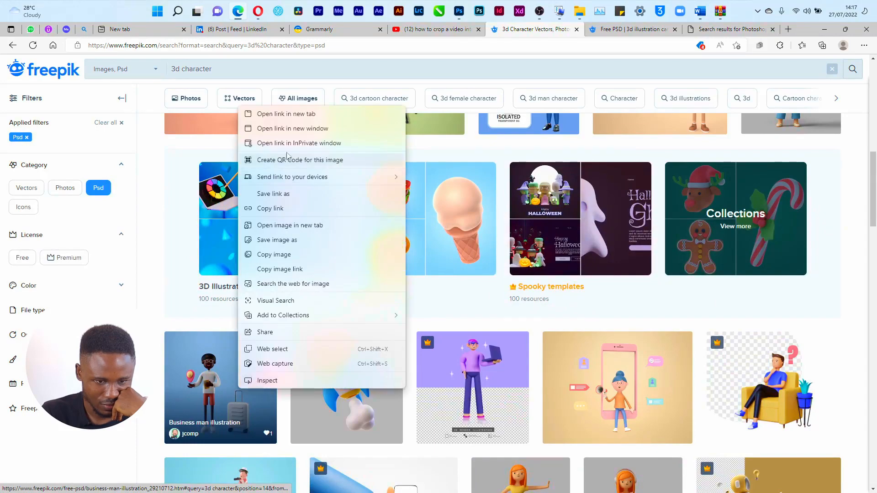
pyautogui.click(293, 115)
# Look through further 3D character results and start the free download of the business man illustration with attribution.
pyautogui.scroll(-9, 512, 320)
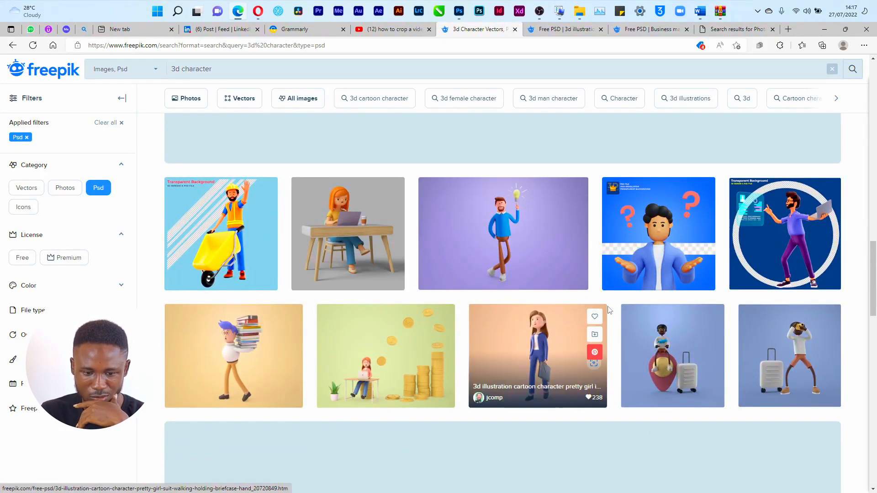
pyautogui.scroll(-5, 609, 322)
pyautogui.scroll(-5, 609, 322)
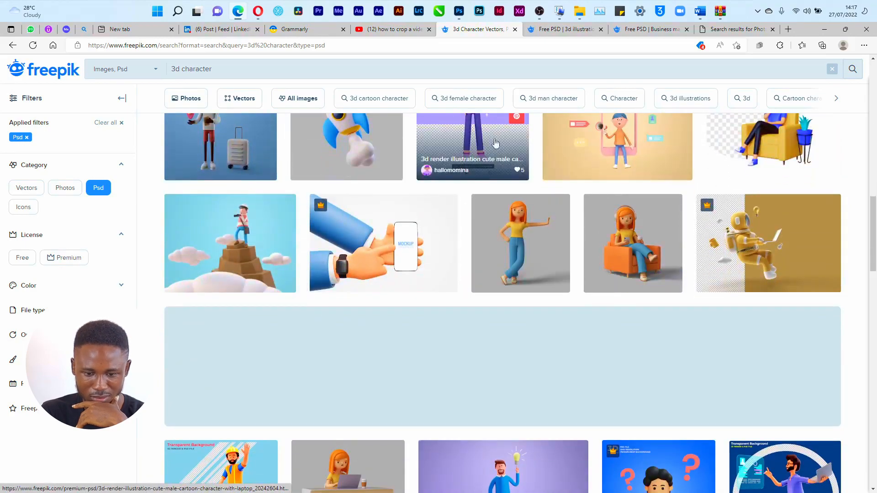
pyautogui.click(642, 31)
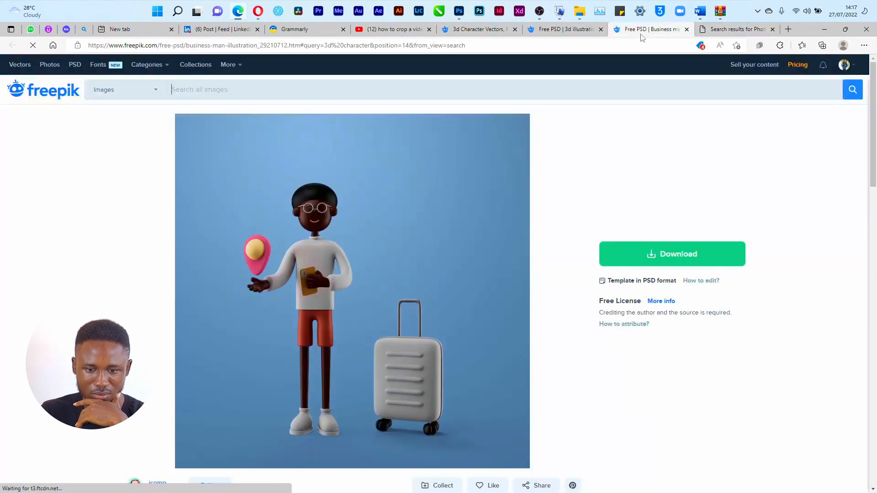
pyautogui.click(682, 258)
pyautogui.click(654, 379)
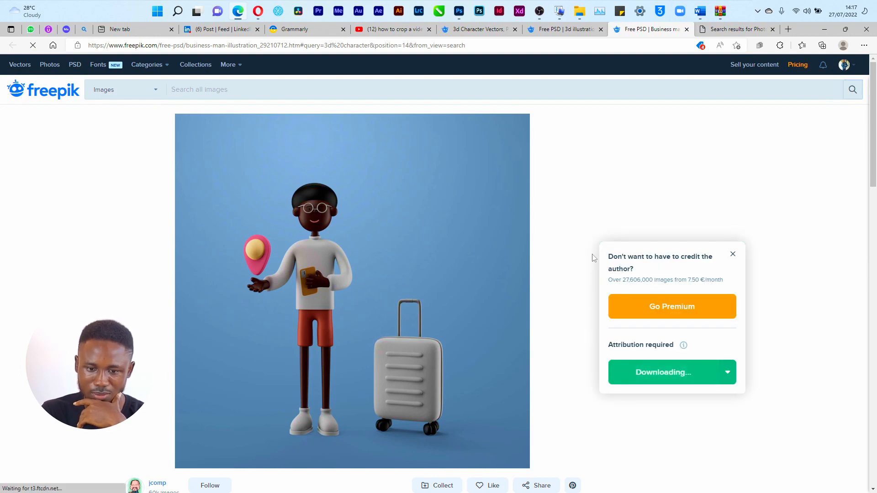
# Switch to File Explorer and check the Downloads folder for the downloaded files.
pyautogui.hotkey('alt', 'Tab')
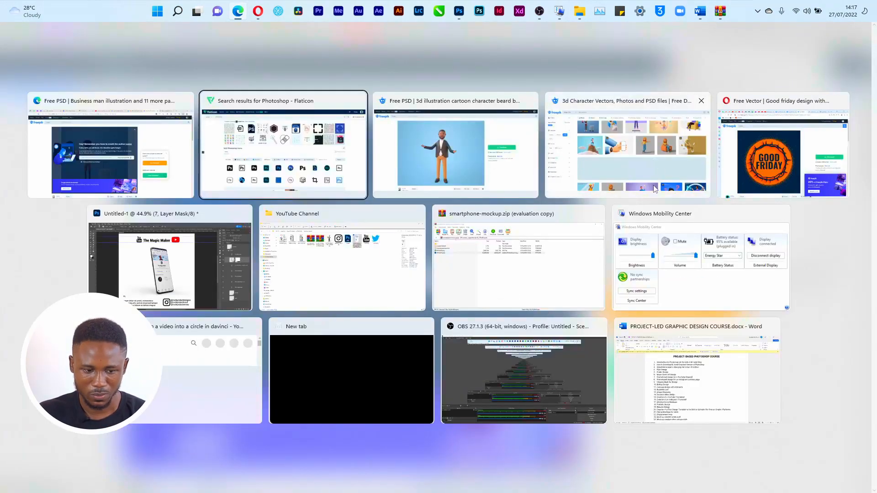
pyautogui.click(354, 261)
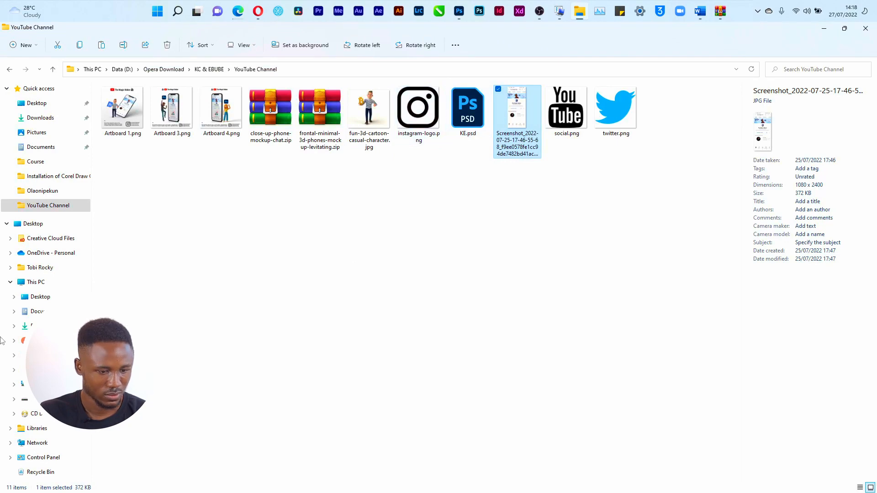
pyautogui.click(27, 326)
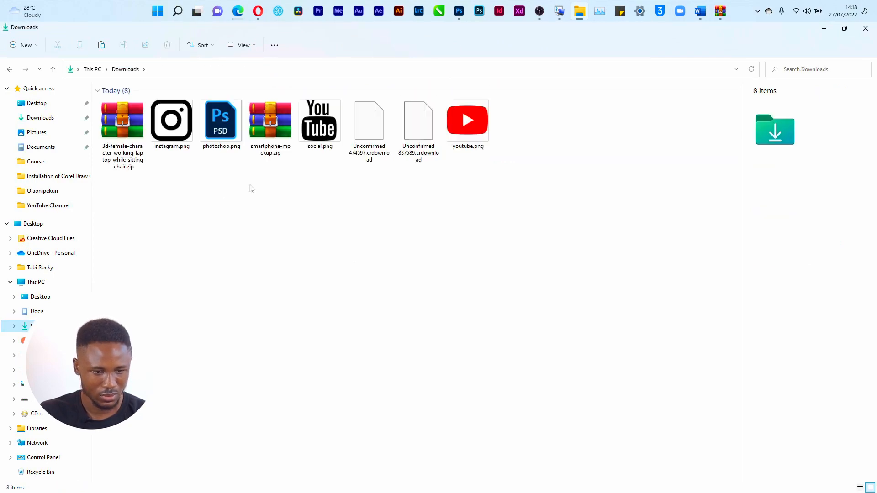
# Switch to Edge, download the Ps PSD file icon from Flaticon's photoshop results and show it in its folder.
pyautogui.hotkey('alt', 'Tab')
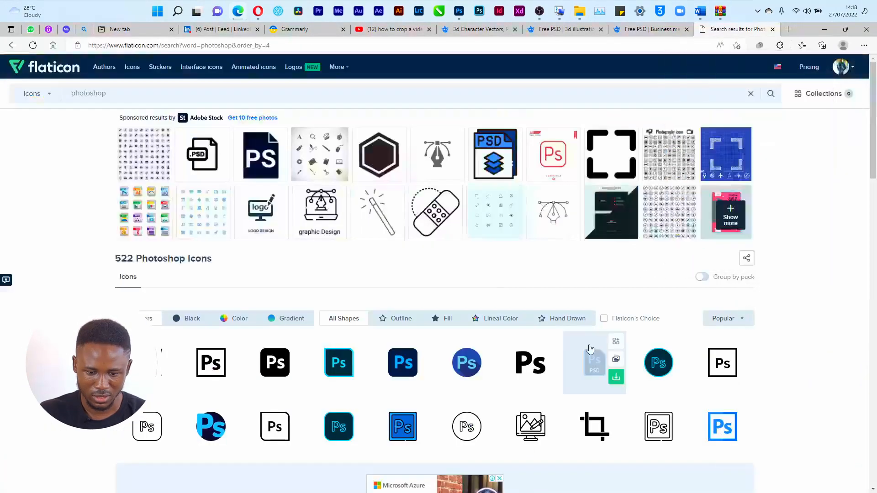
pyautogui.click(616, 378)
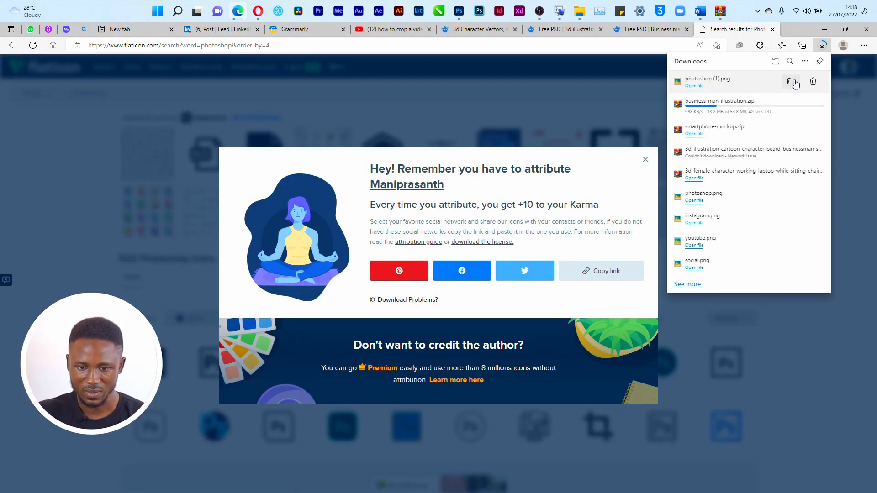
pyautogui.click(790, 82)
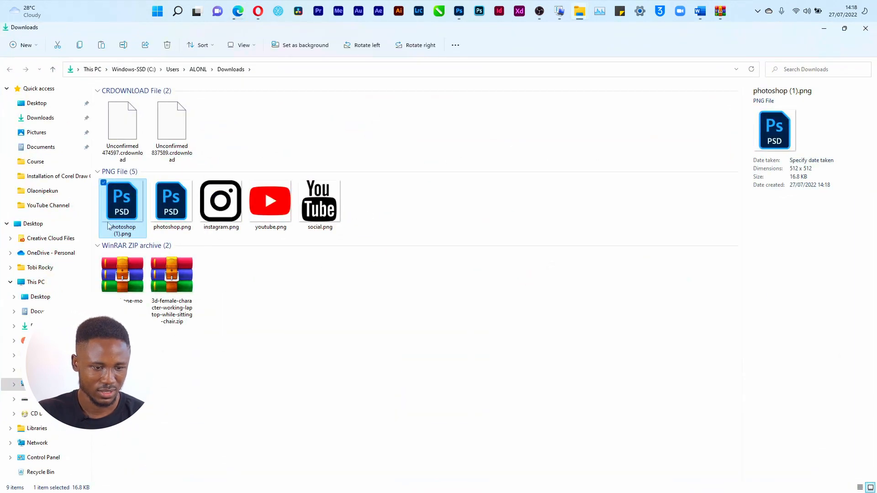
# Place photoshop (1).png from the Downloads folder into the Untitled-1 flyer in Photoshop.
pyautogui.moveTo(112, 199); pyautogui.dragTo(295, 247)
pyautogui.hotkey('alt', 'Tab')
pyautogui.hotkey('alt', 'Tab')
pyautogui.hotkey('alt', 'Tab')
pyautogui.hotkey('alt', 'Tab')
pyautogui.hotkey('alt', 'Tab')
pyautogui.hotkey('alt', 'Tab')
pyautogui.hotkey('alt', 'Tab')
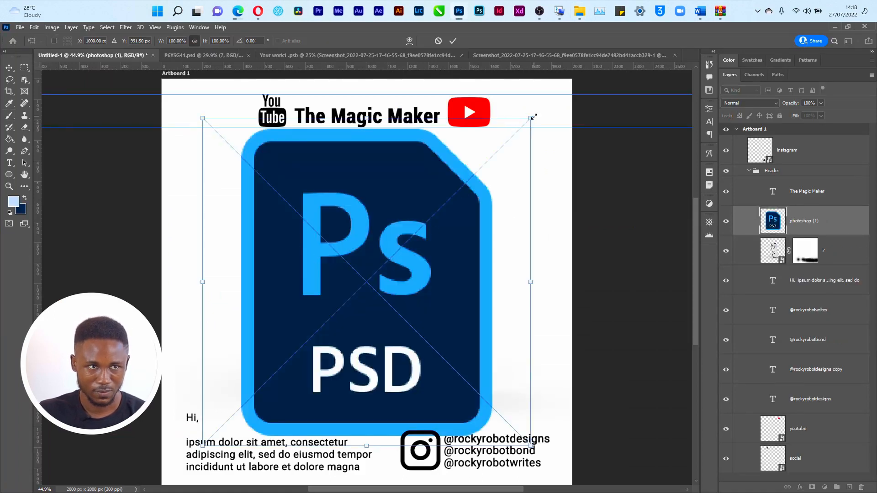
# Scale the placed Ps PSD icon down to a small badge in the empty area left of the phone.
pyautogui.moveTo(534, 117); pyautogui.dragTo(270, 217)
pyautogui.moveTo(297, 176); pyautogui.dragTo(261, 222)
pyautogui.press('Return')
# Check the download progress in Edge, then return to Photoshop and nudge the Instagram icon slightly down beside the handles.
pyautogui.hotkey('alt', 'Tab')
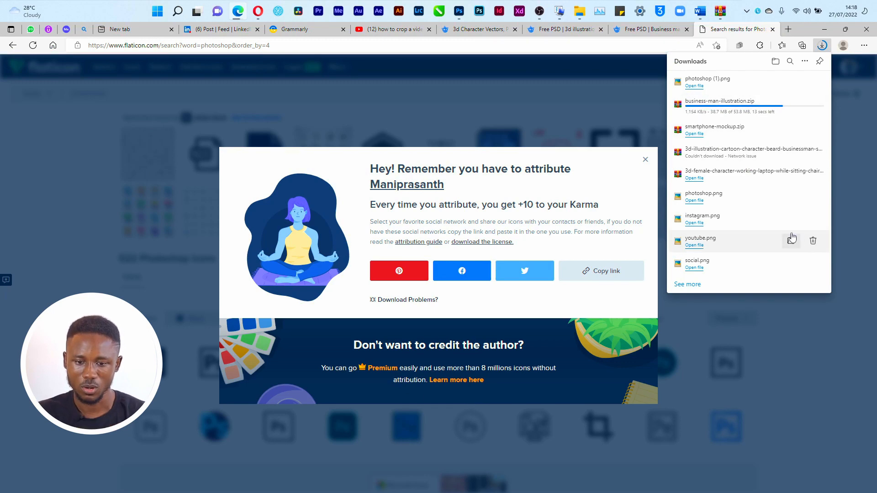
pyautogui.click(458, 10)
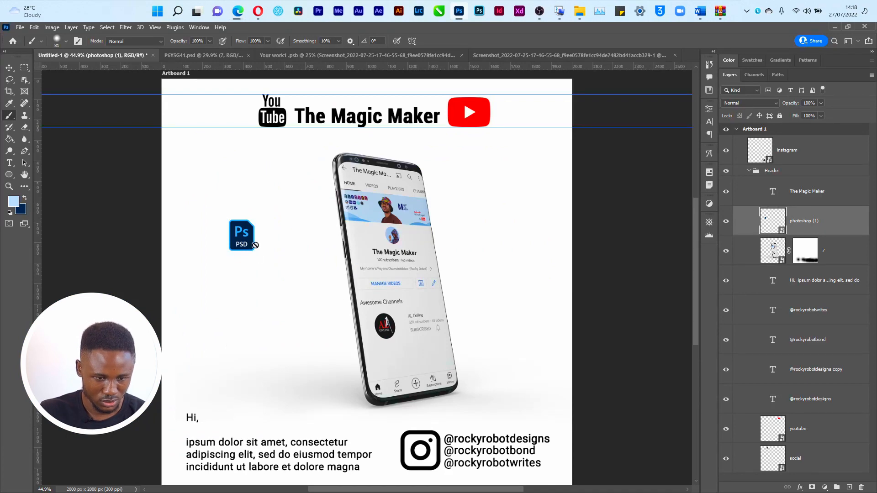
pyautogui.press('v')
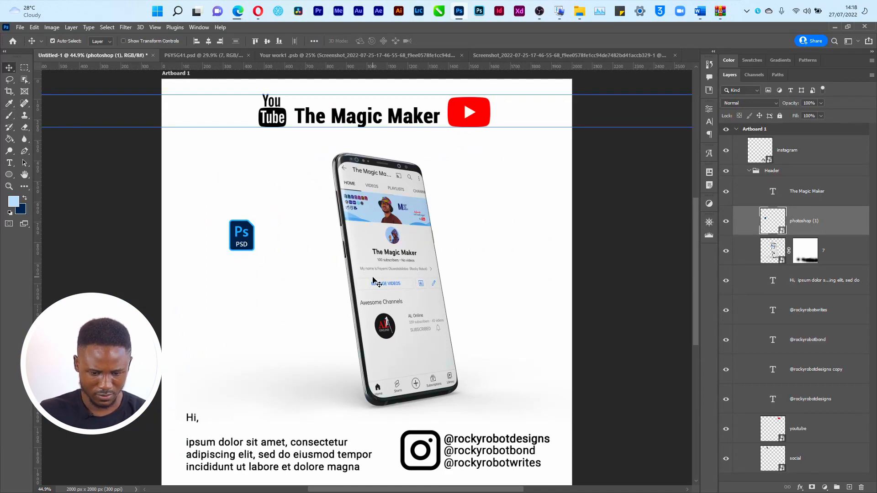
pyautogui.hotkey('ctrl', '-')
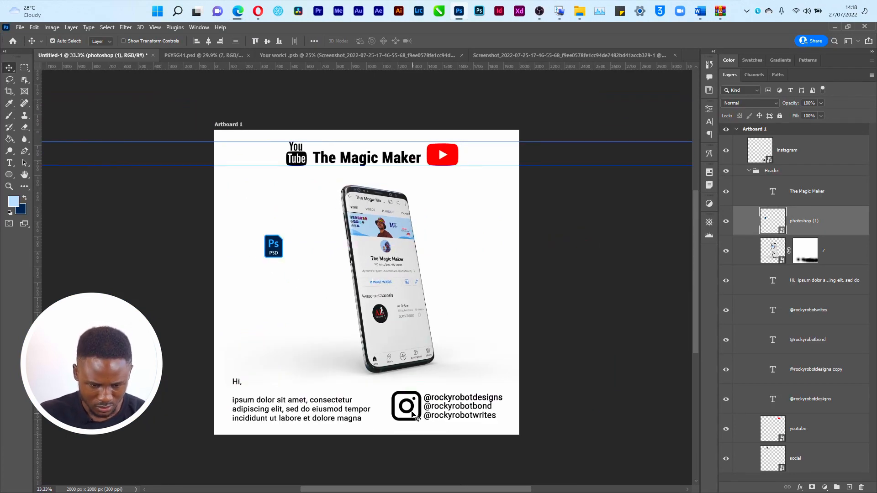
pyautogui.moveTo(421, 411); pyautogui.dragTo(421, 414)
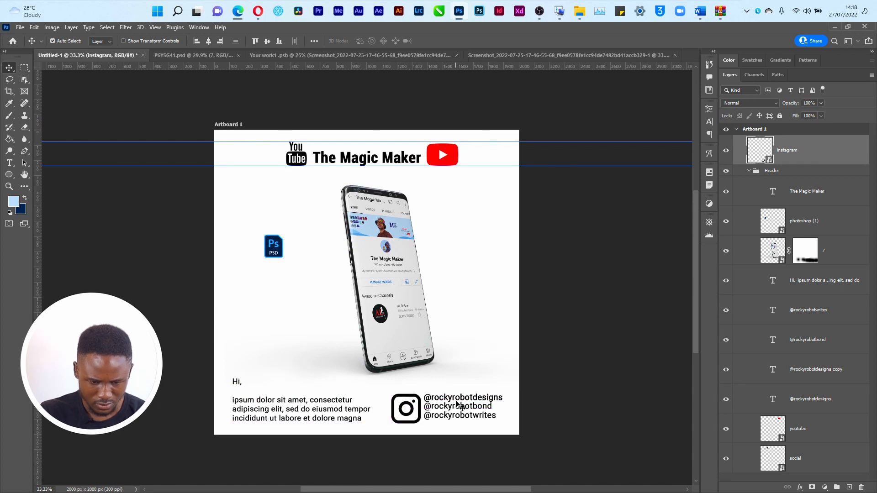
# Toggle the visibility of the Instagram handle layers to identify them and delete the duplicate copy of the first handle's text layer.
pyautogui.click(800, 322)
pyautogui.click(726, 310)
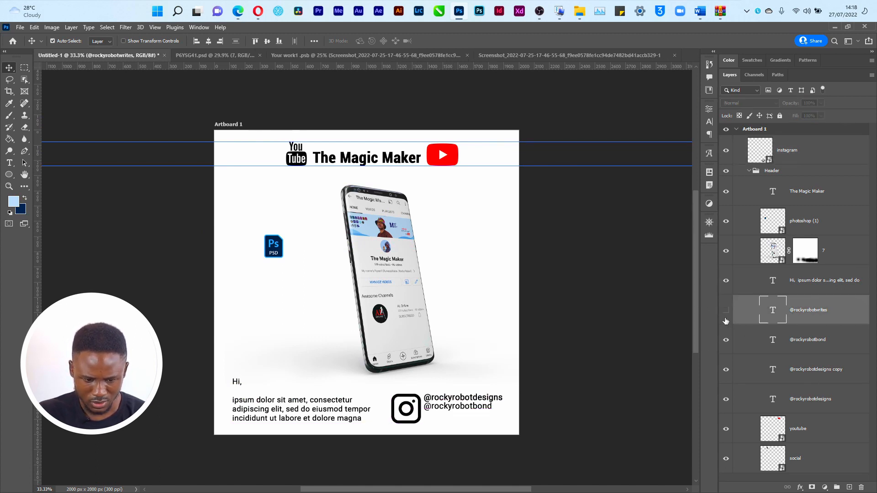
pyautogui.click(726, 311)
pyautogui.click(726, 340)
pyautogui.click(726, 340)
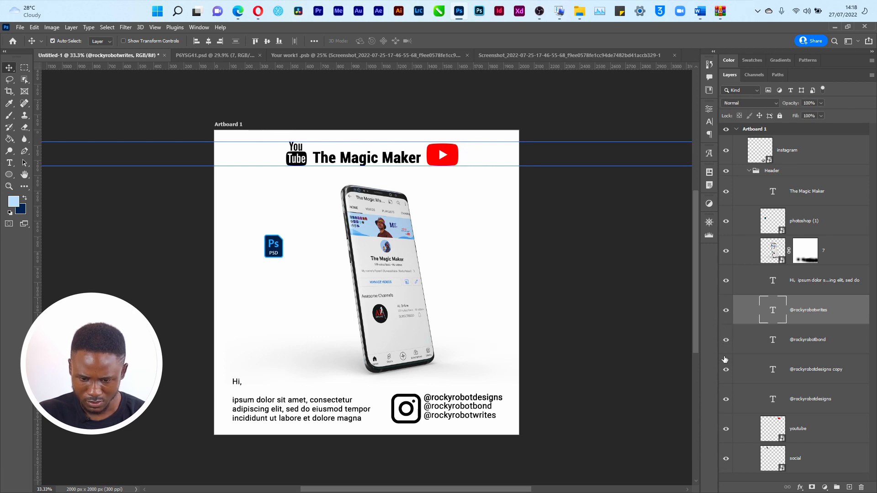
pyautogui.click(726, 369)
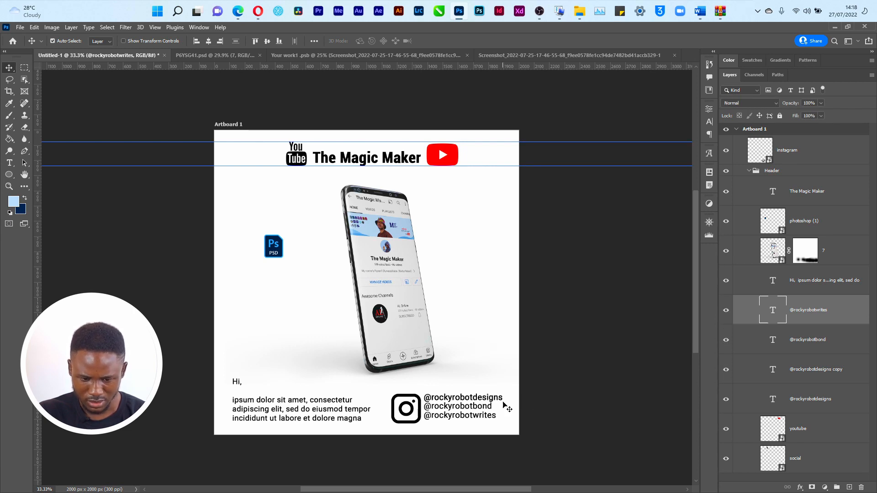
pyautogui.click(800, 384)
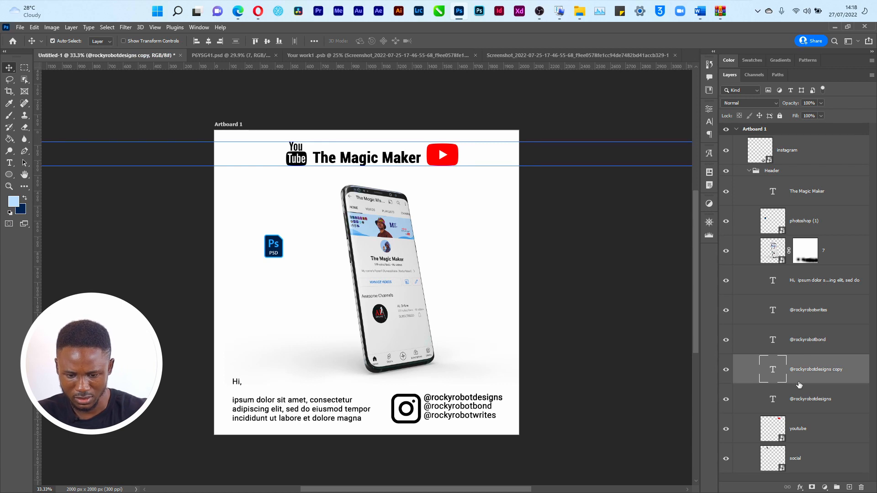
pyautogui.press('Delete')
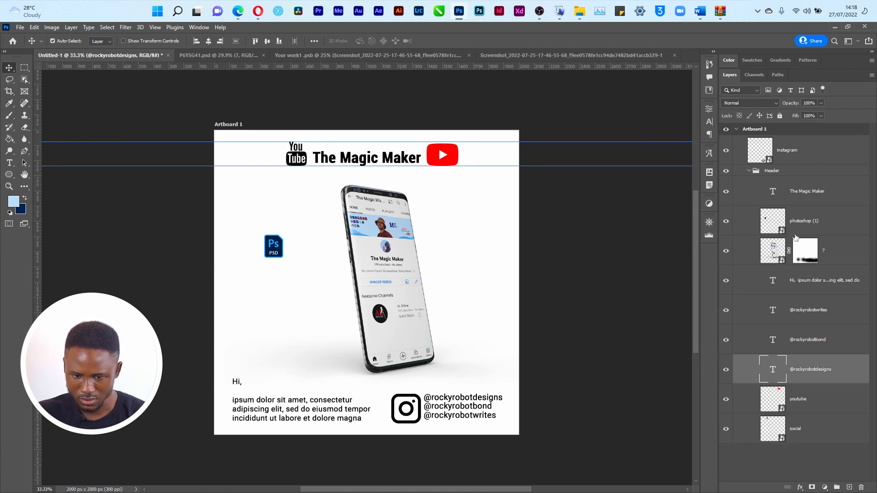
# Move the Instagram icon layer directly above the three handle layers, group all four and name the group Insta.
pyautogui.click(424, 415)
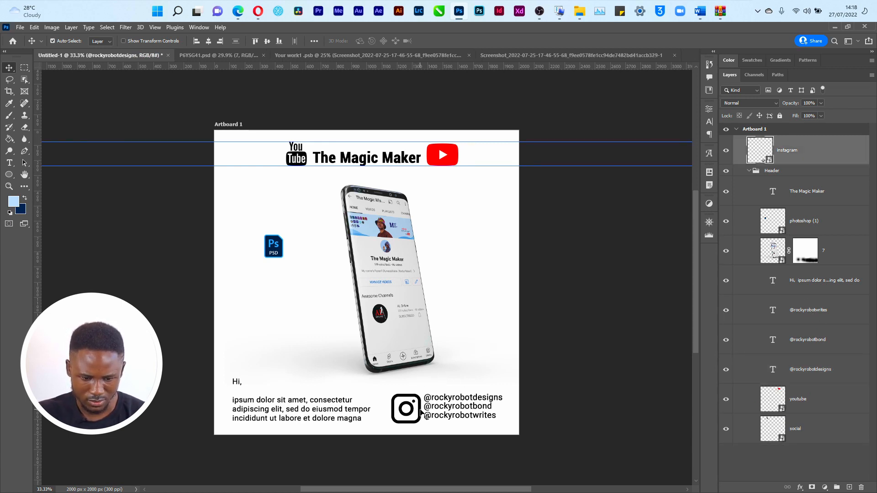
pyautogui.moveTo(813, 157); pyautogui.dragTo(810, 308)
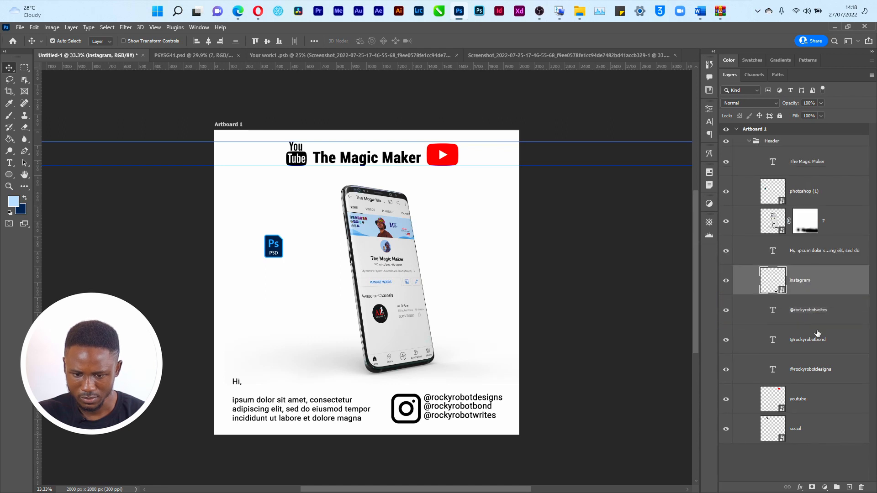
pyautogui.keyDown('shift'); pyautogui.click(815, 380); pyautogui.keyUp('shift')
pyautogui.hotkey('ctrl', 'g')
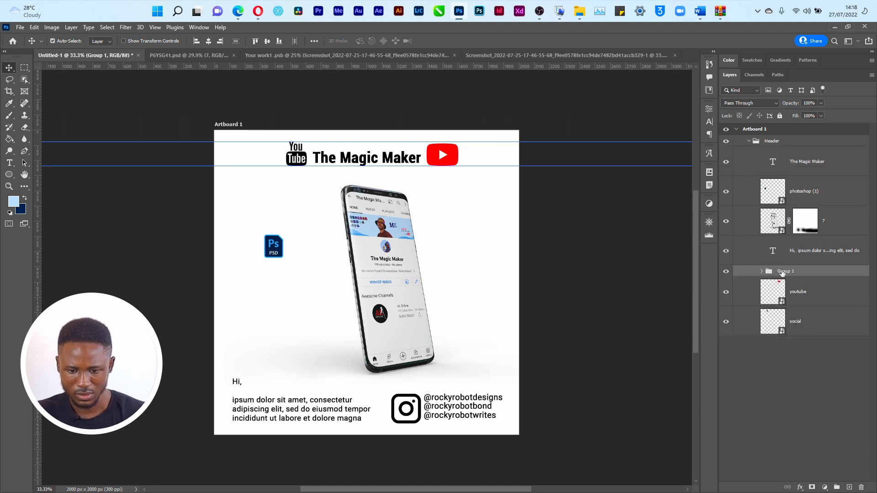
pyautogui.doubleClick(784, 271)
pyautogui.write('Insta')
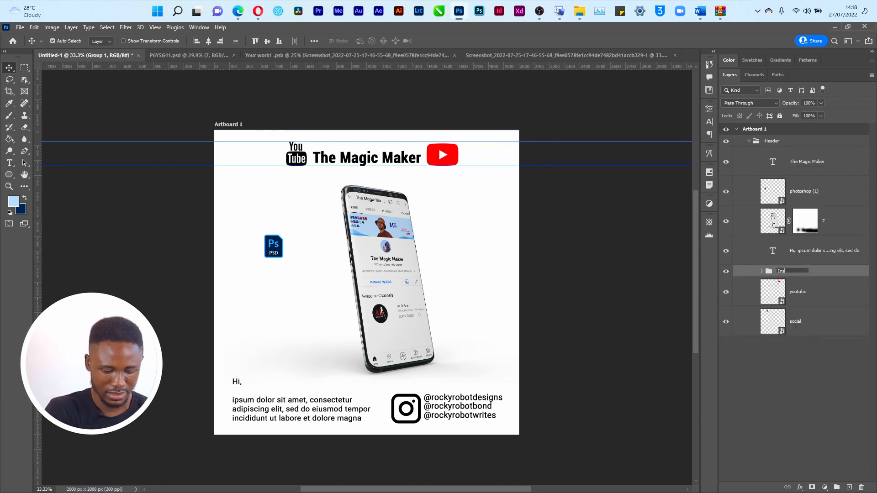
pyautogui.press('Return')
# Switch to Edge, open the downloaded business-man-illustration.zip, open 95.psd from it in Photoshop and dismiss the WinRAR licence notice.
pyautogui.hotkey('alt', 'Tab')
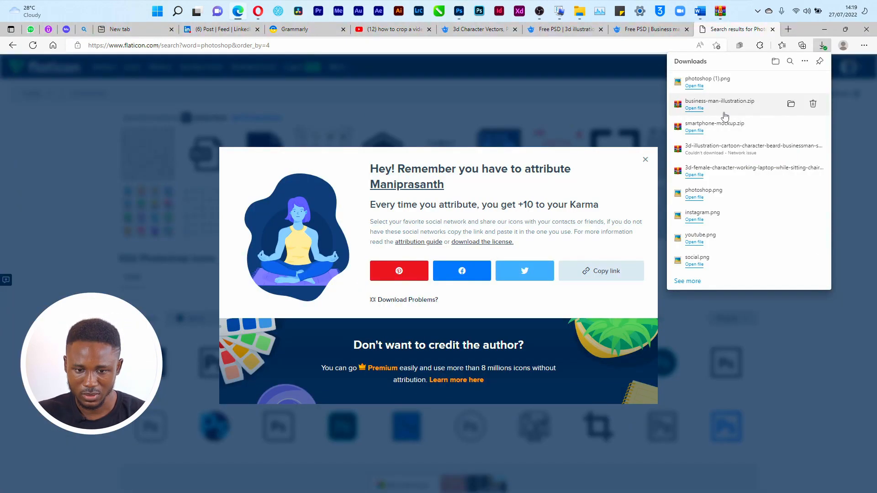
pyautogui.click(695, 109)
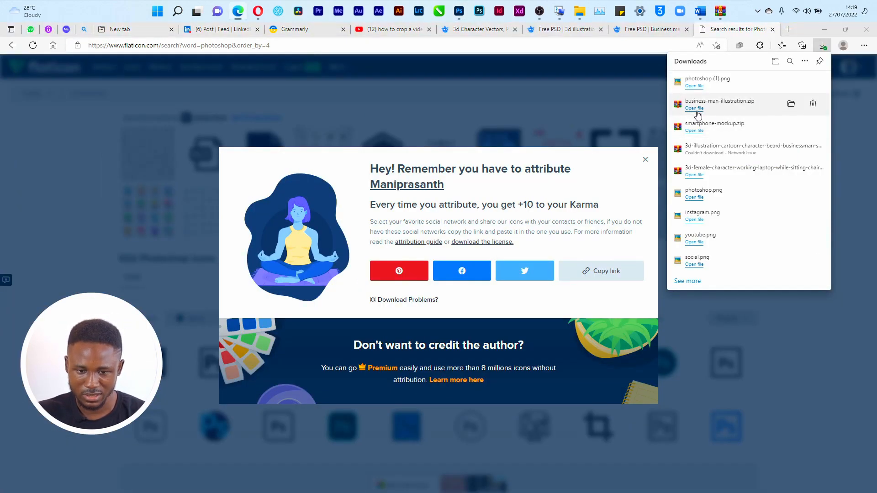
pyautogui.doubleClick(273, 217)
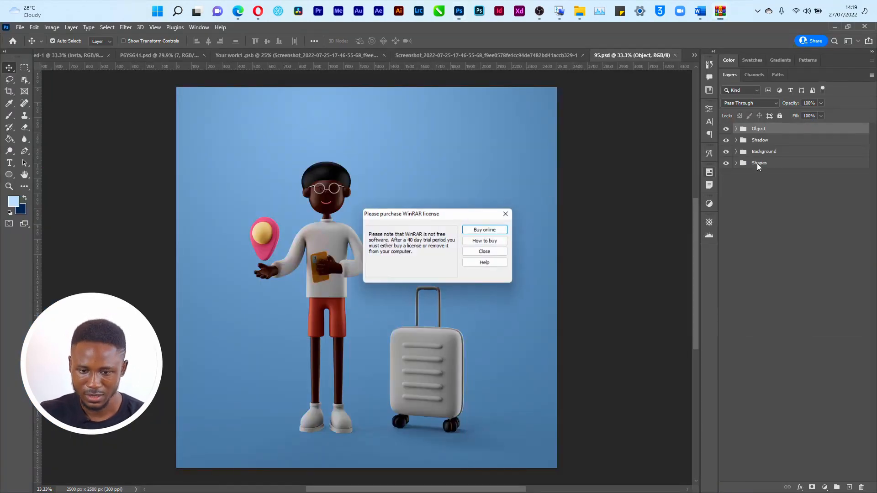
pyautogui.click(466, 253)
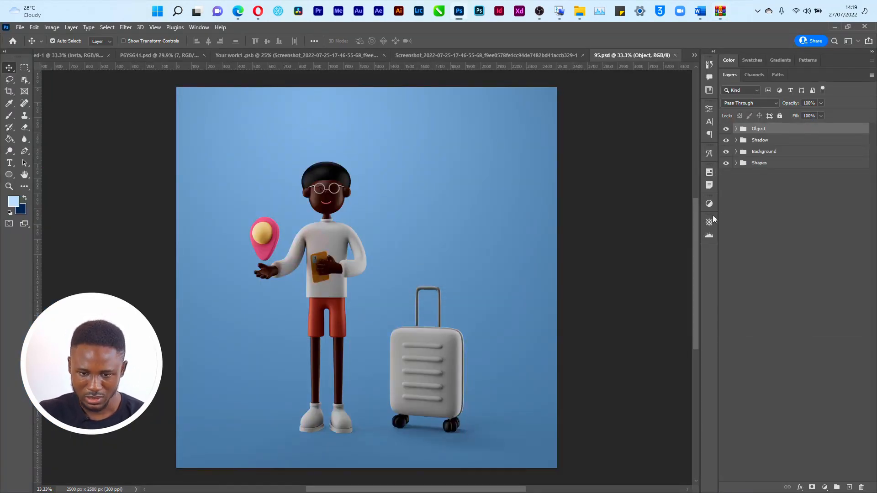
# Hide the map pin layer Object 2 and the Background and Shadow groups, keeping the character and suitcase visible.
pyautogui.click(269, 249)
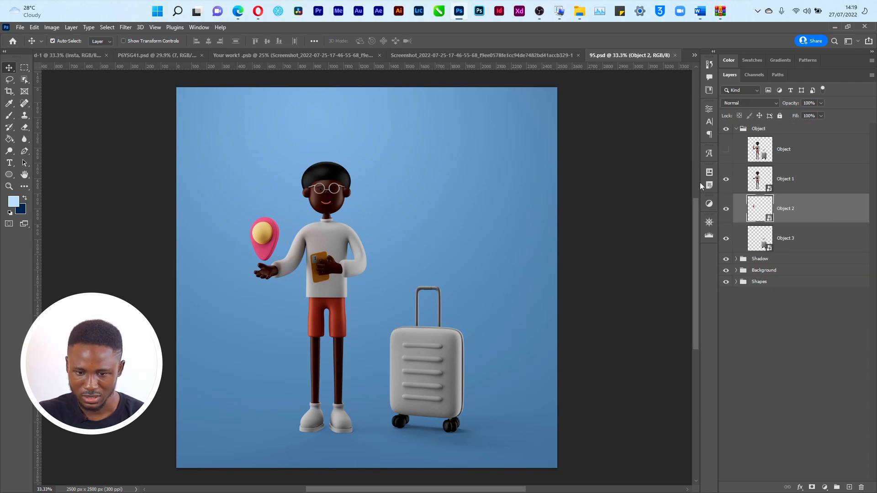
pyautogui.click(726, 209)
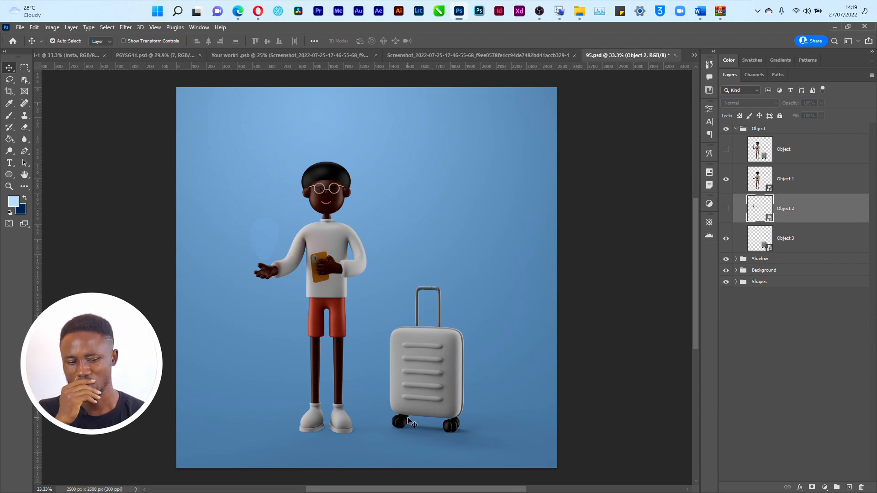
pyautogui.click(725, 239)
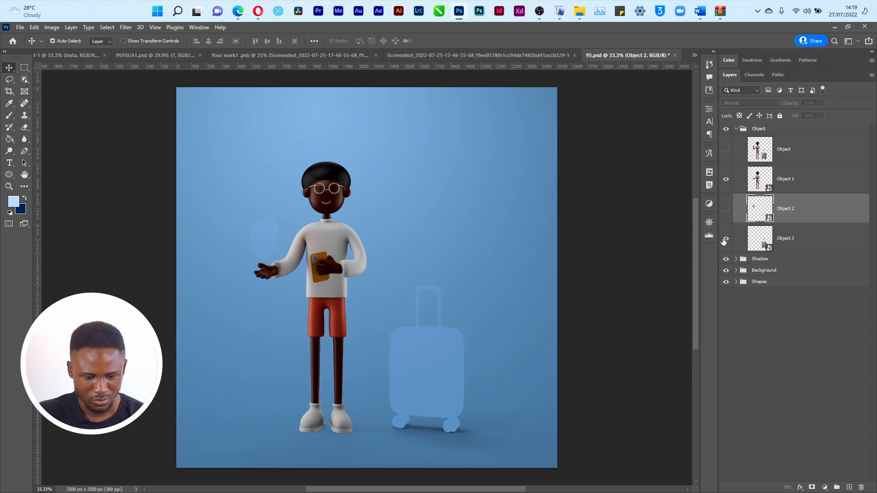
pyautogui.click(725, 271)
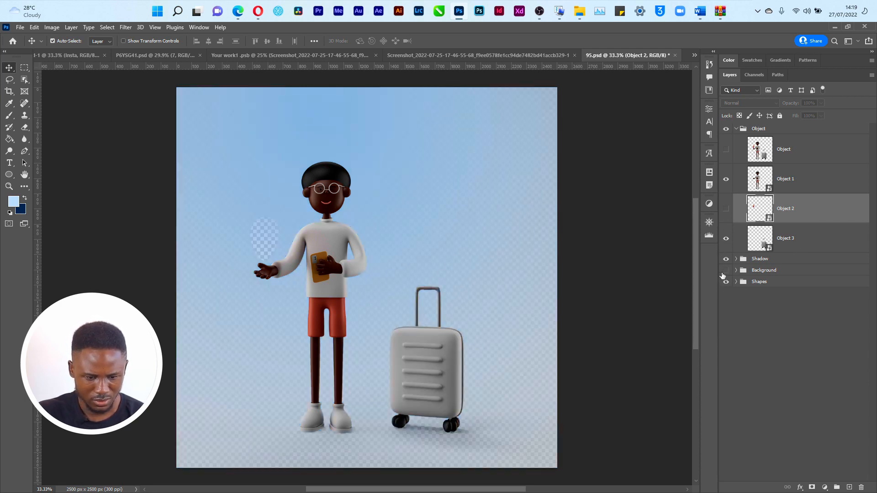
pyautogui.click(726, 259)
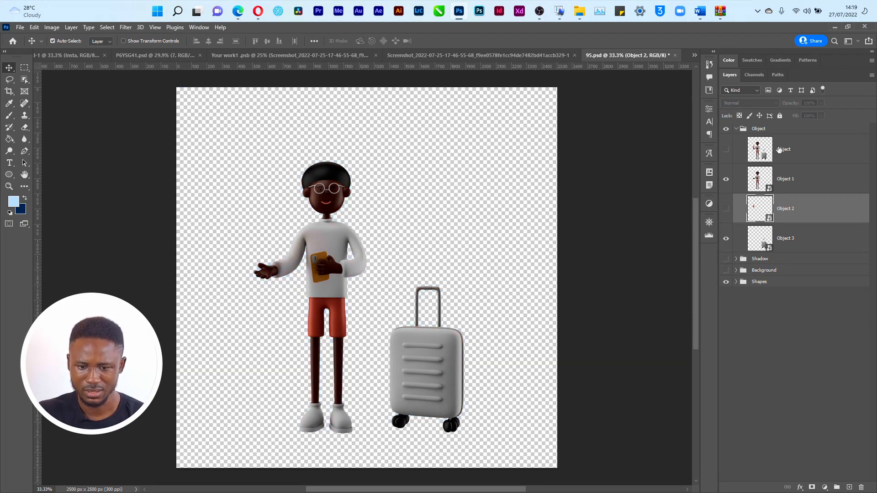
# Group the Object, Shadow, Background and Shapes groups together and convert the new group to a smart object.
pyautogui.click(736, 130)
pyautogui.rightClick(760, 129)
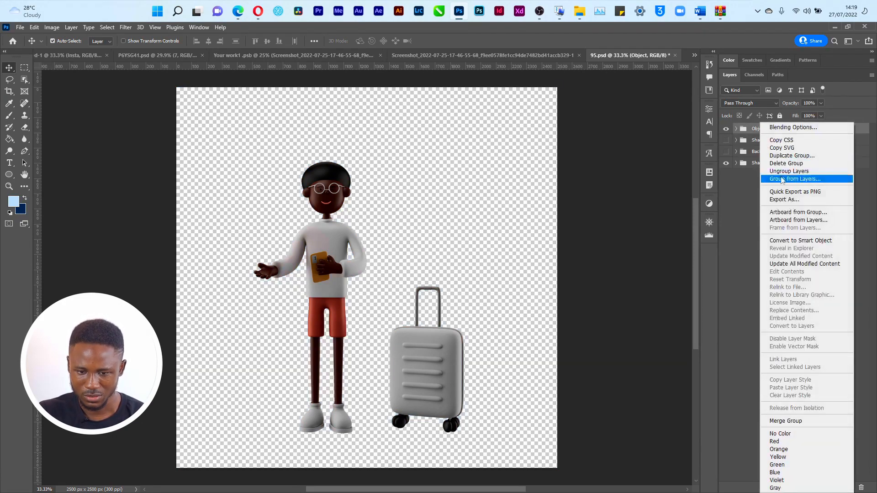
pyautogui.click(765, 184)
pyautogui.keyDown('shift'); pyautogui.click(781, 164); pyautogui.keyUp('shift')
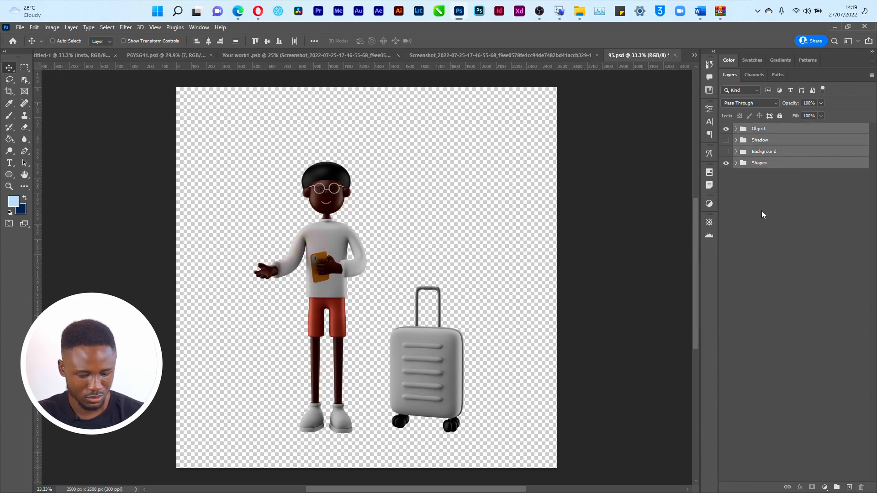
pyautogui.hotkey('ctrl', 'g')
pyautogui.rightClick(774, 130)
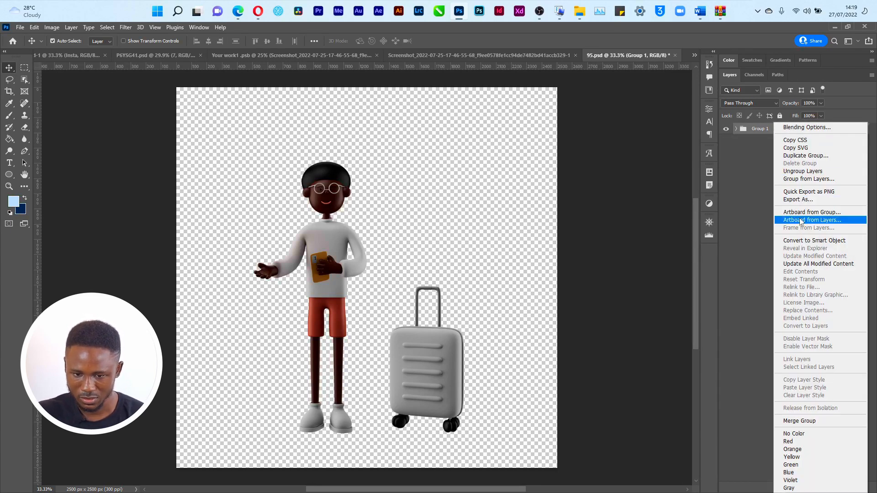
pyautogui.click(803, 241)
# Copy the character smart object into the Untitled-1 flyer and scale it down to fit beside the phone, above the footer text.
pyautogui.moveTo(780, 150); pyautogui.dragTo(286, 334)
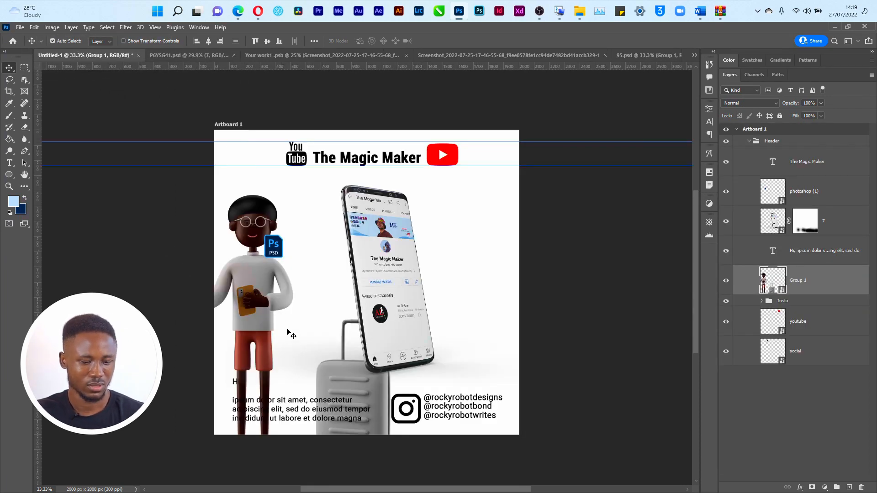
pyautogui.hotkey('ctrl', 't')
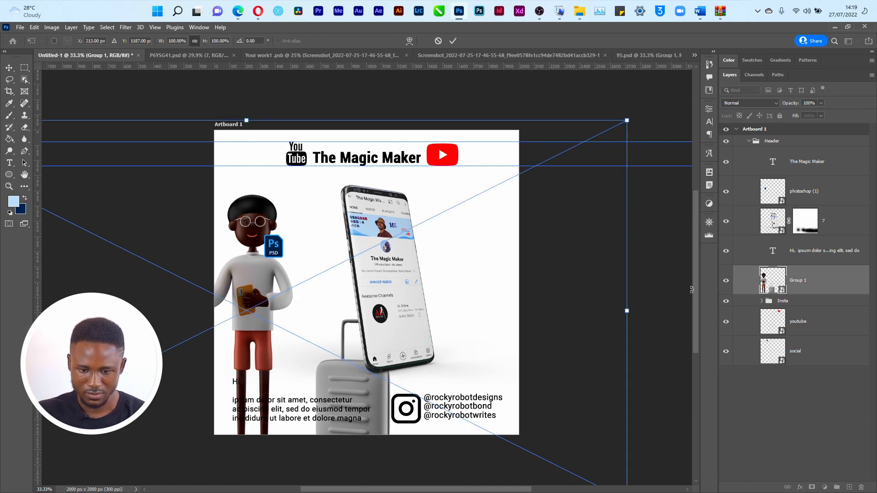
pyautogui.moveTo(627, 121); pyautogui.dragTo(292, 288)
pyautogui.moveTo(170, 418); pyautogui.dragTo(371, 311)
pyautogui.press('Return')
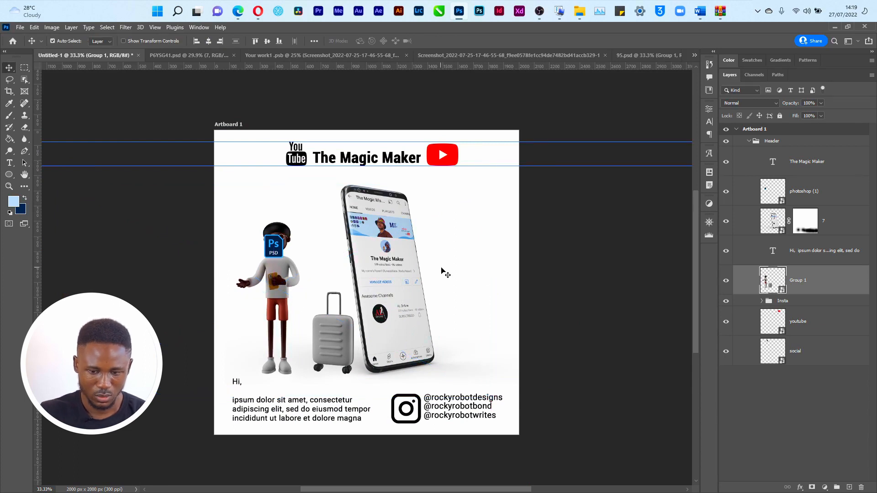
# Move the smartphone mockup layer right, farther from the character's suitcase.
pyautogui.click(774, 222)
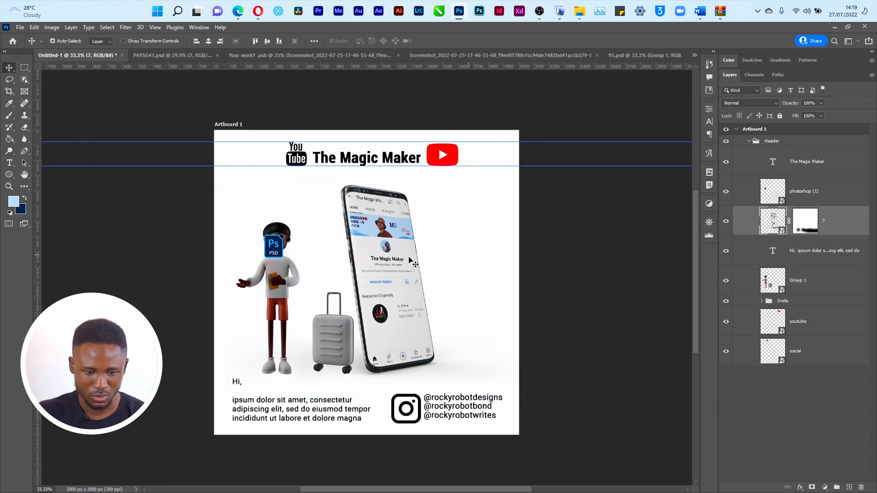
pyautogui.moveTo(379, 251); pyautogui.dragTo(419, 258)
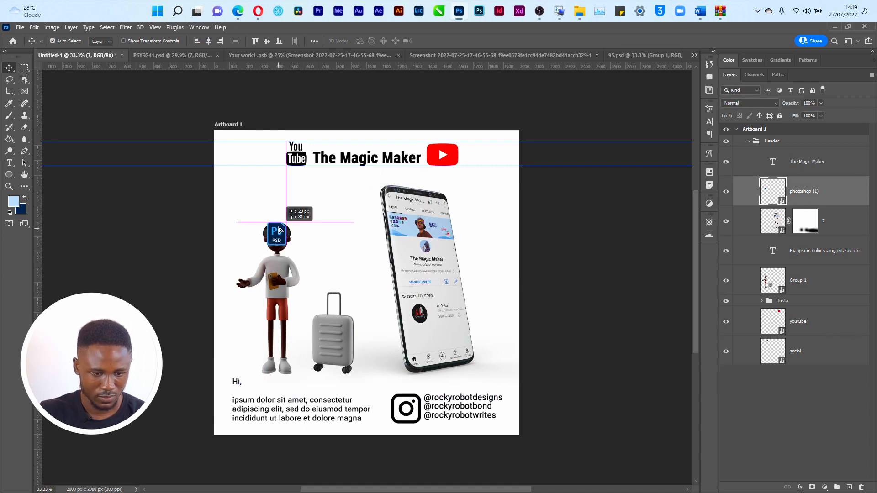